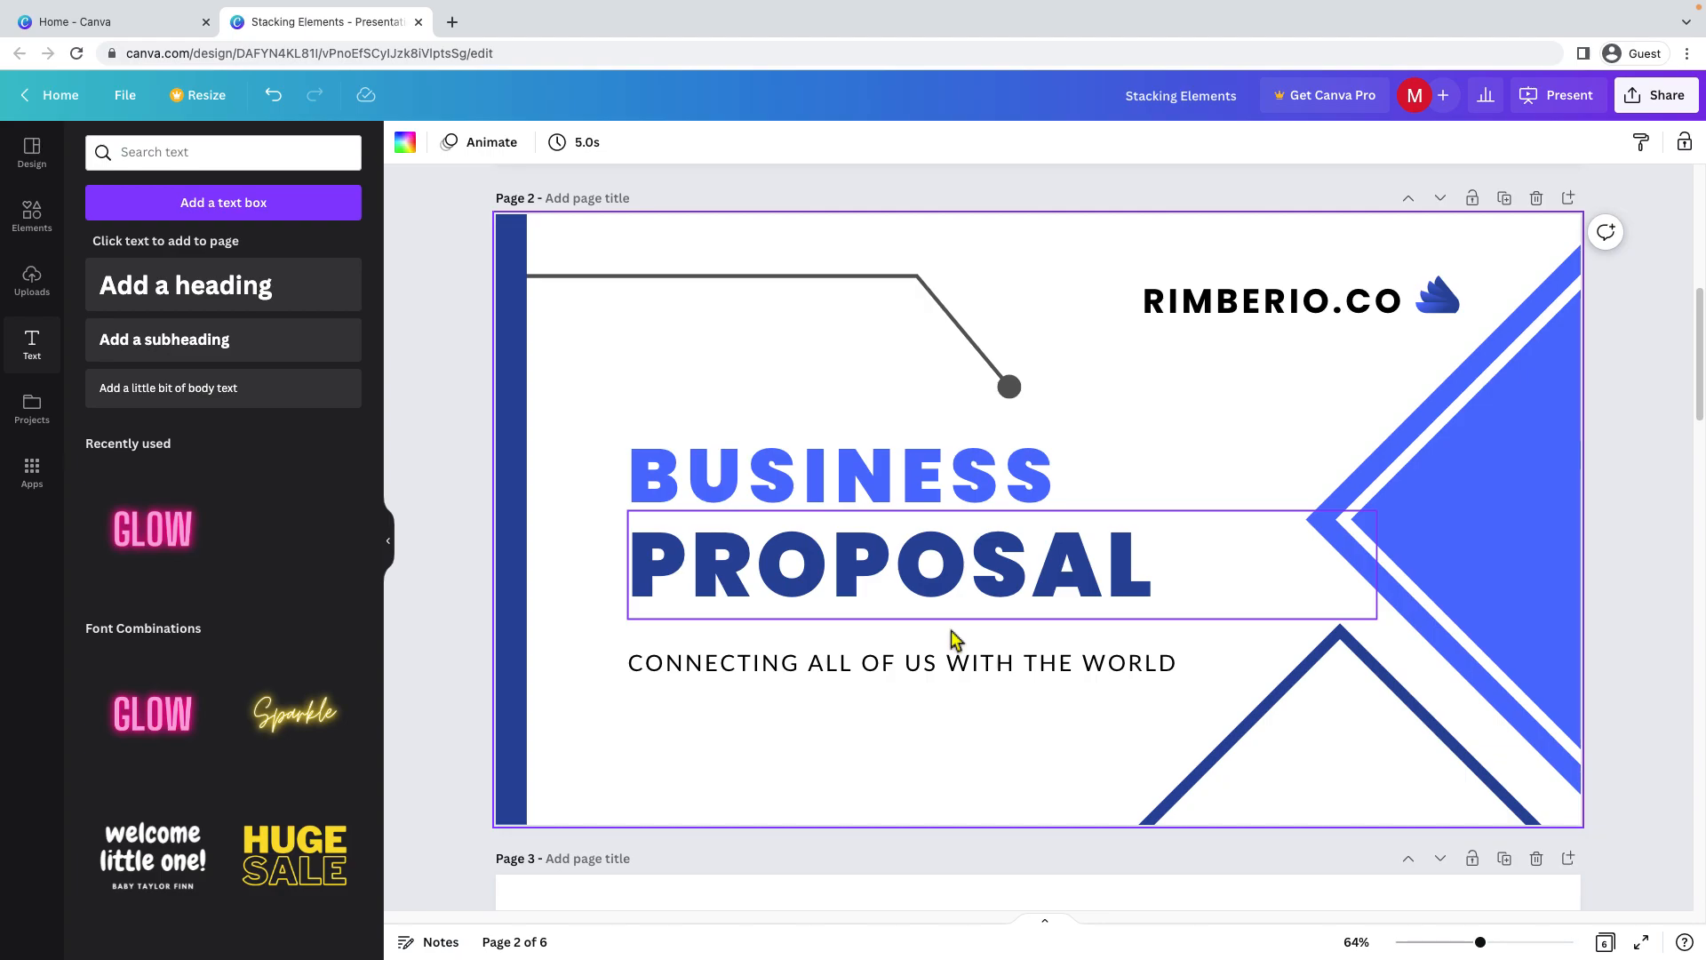
Try the Gliker SemiBold and Inter fonts on the "CONNECTING ALL OF US WITH THE WORLD" tagline on page 2, and browse further fonts.
left_click(920, 663)
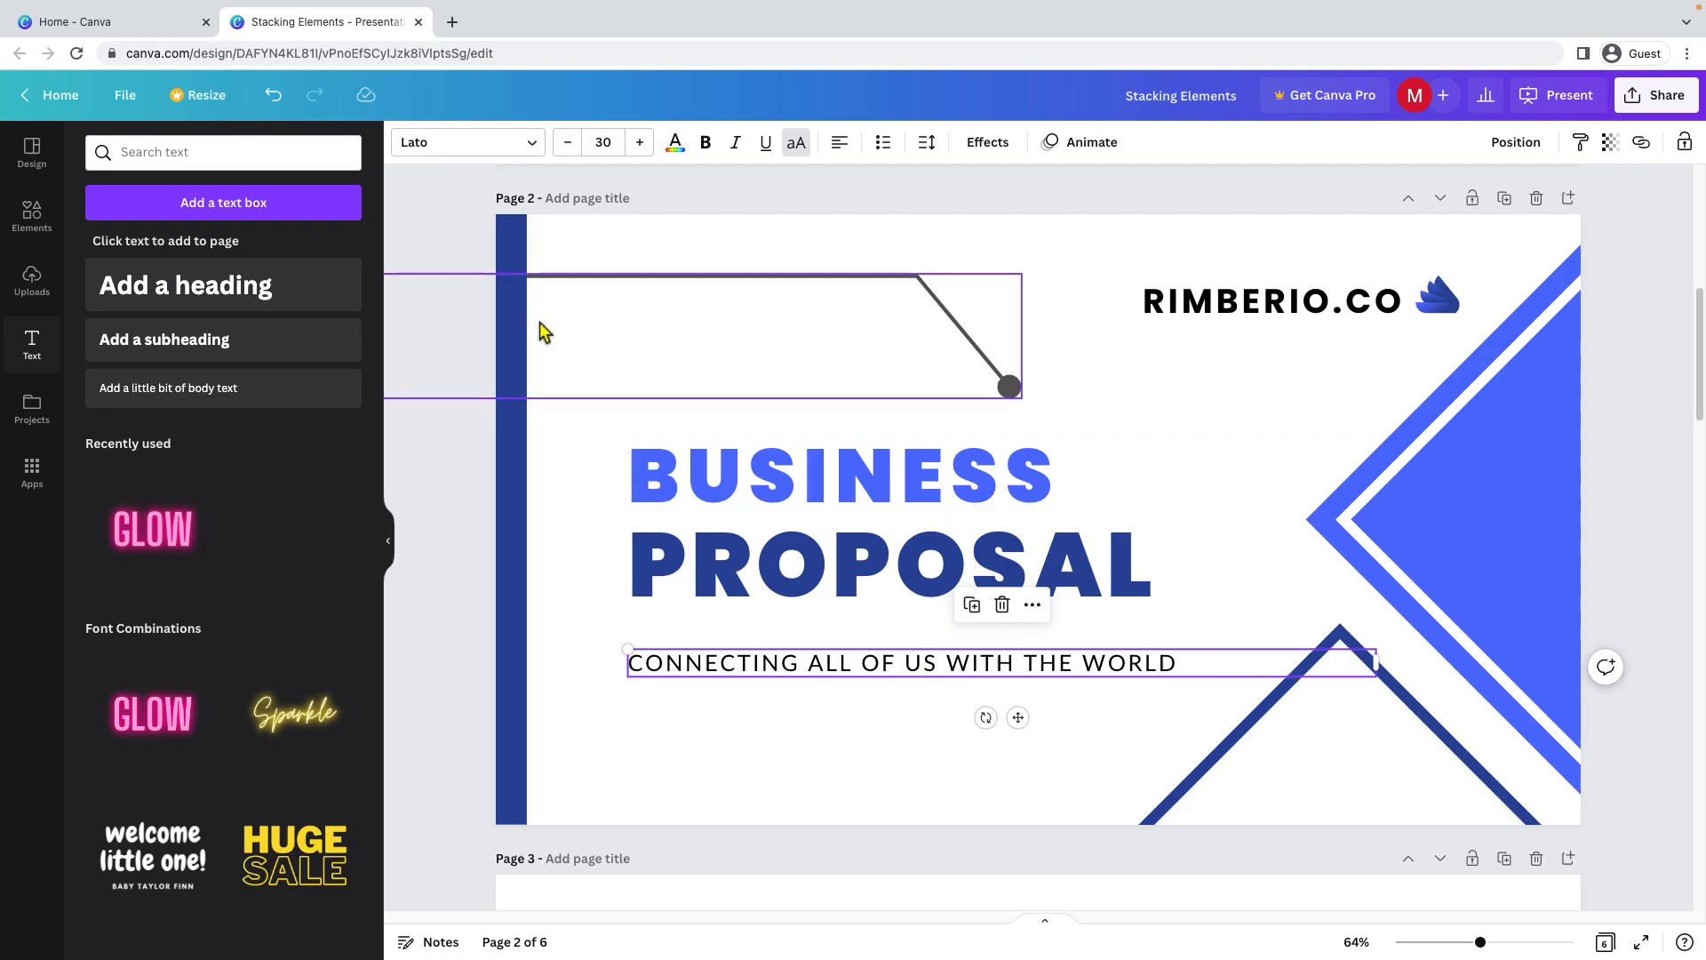
left_click(507, 157)
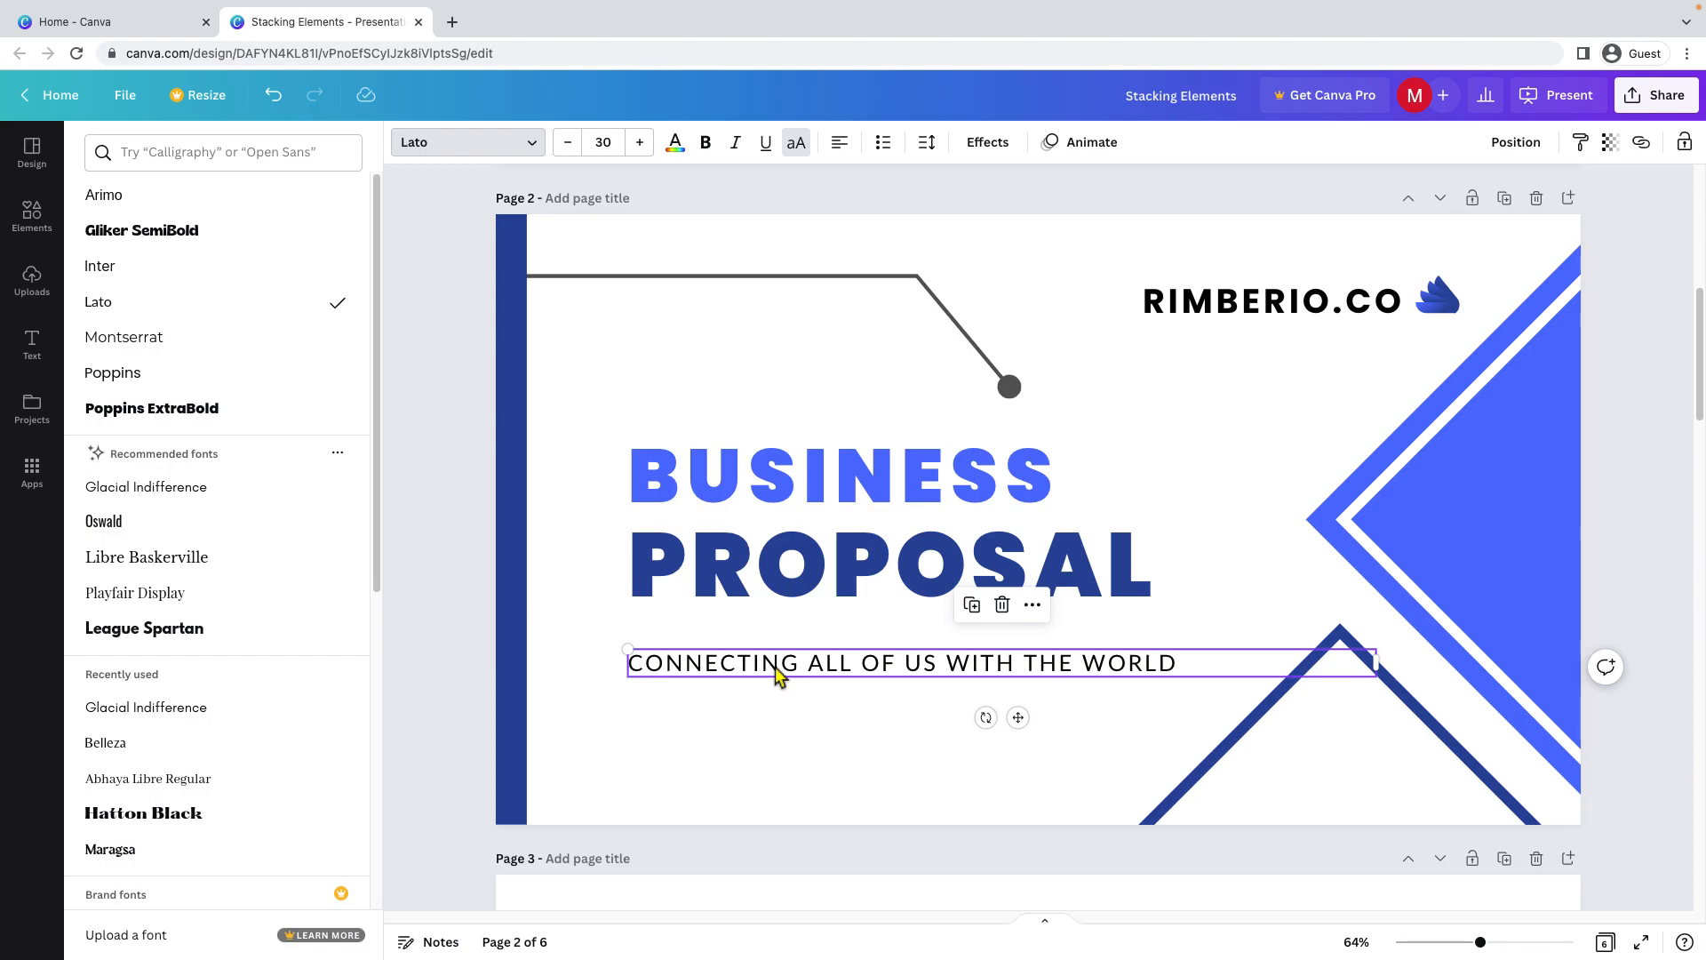
left_click(231, 242)
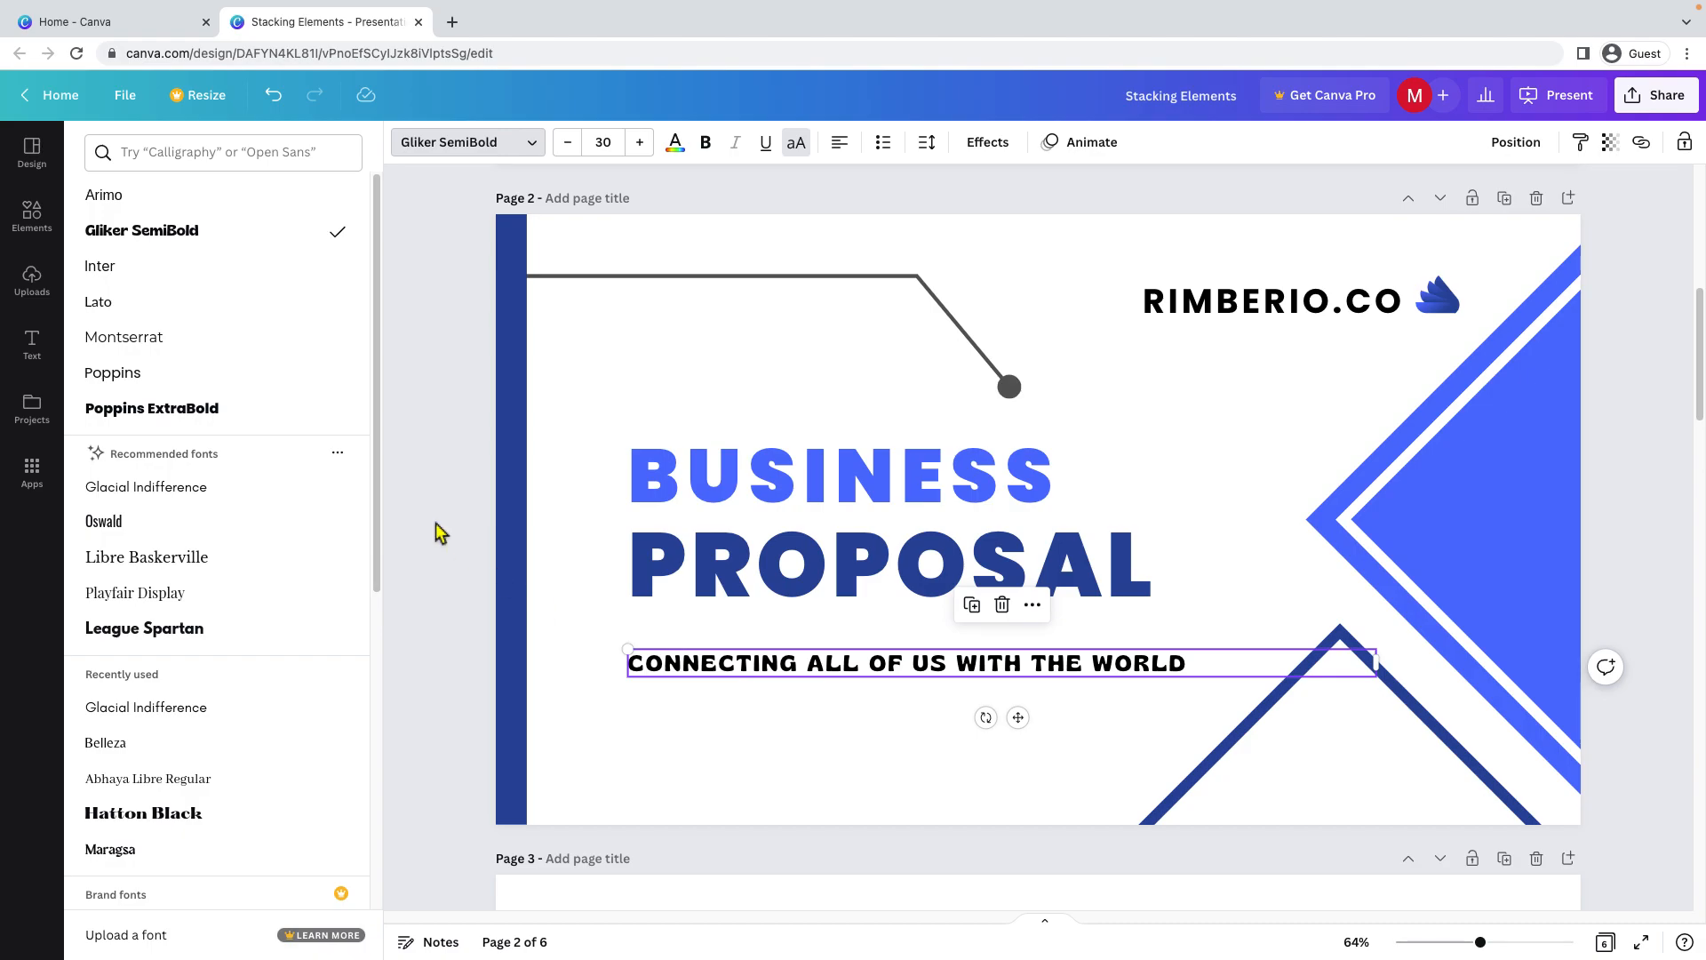
left_click(166, 285)
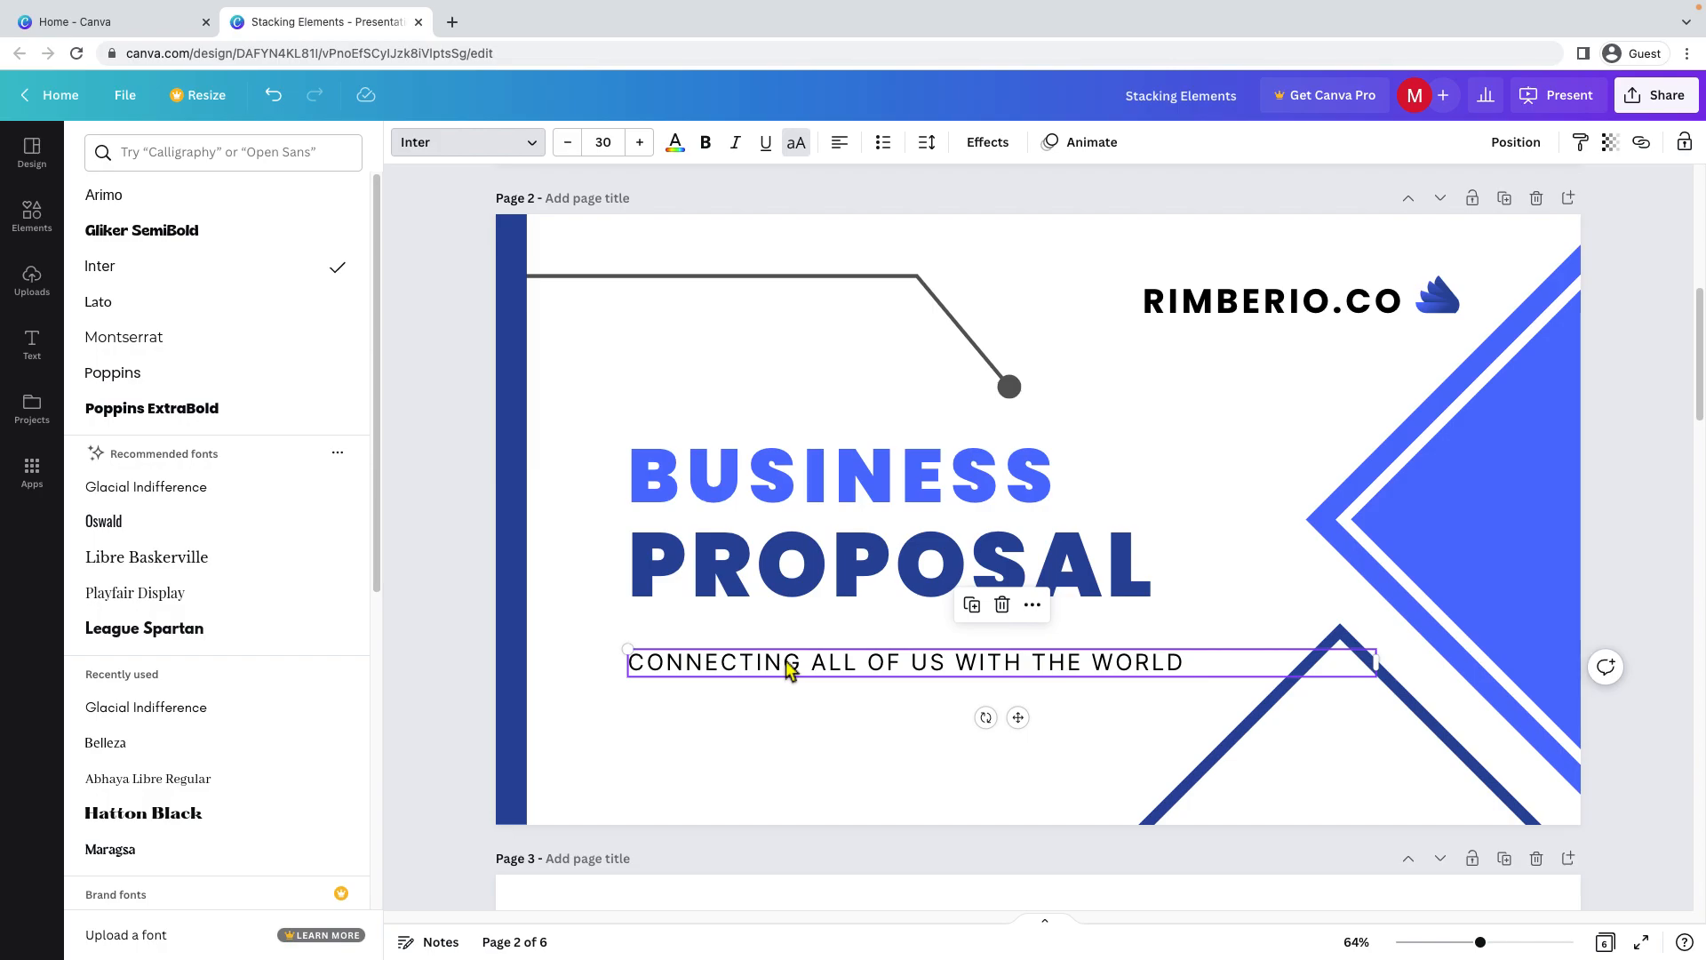
scroll(205, 552, "down", 8)
scroll(206, 553, "down", 2)
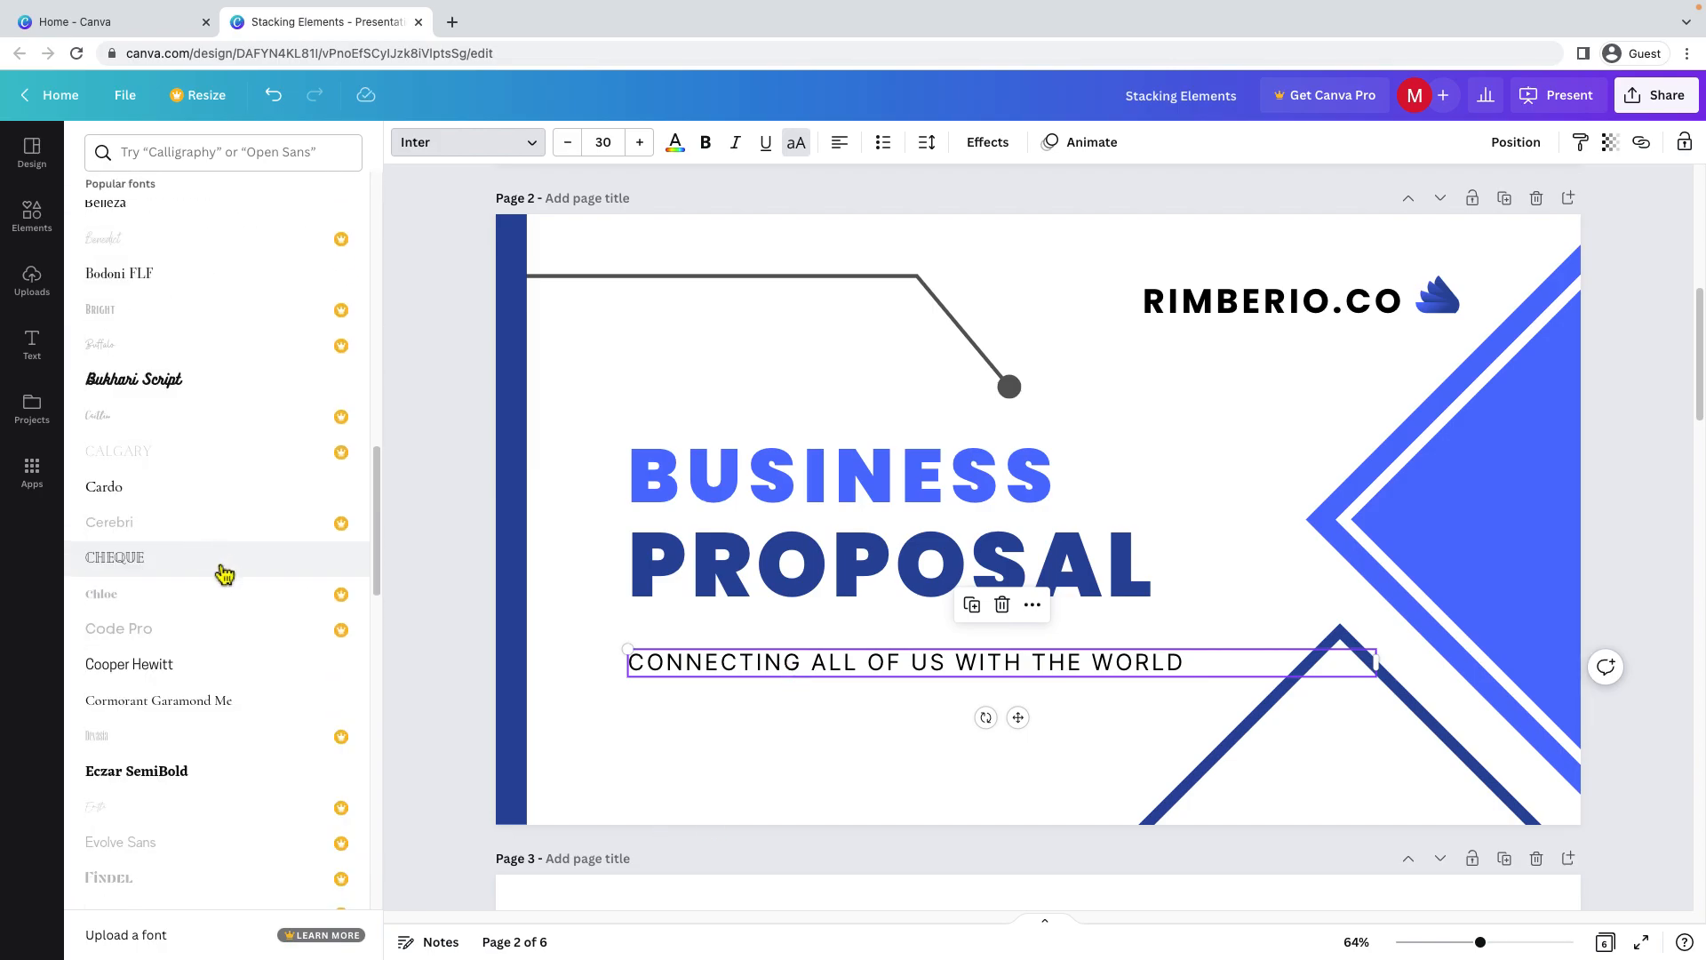
scroll(224, 574, "up", 8)
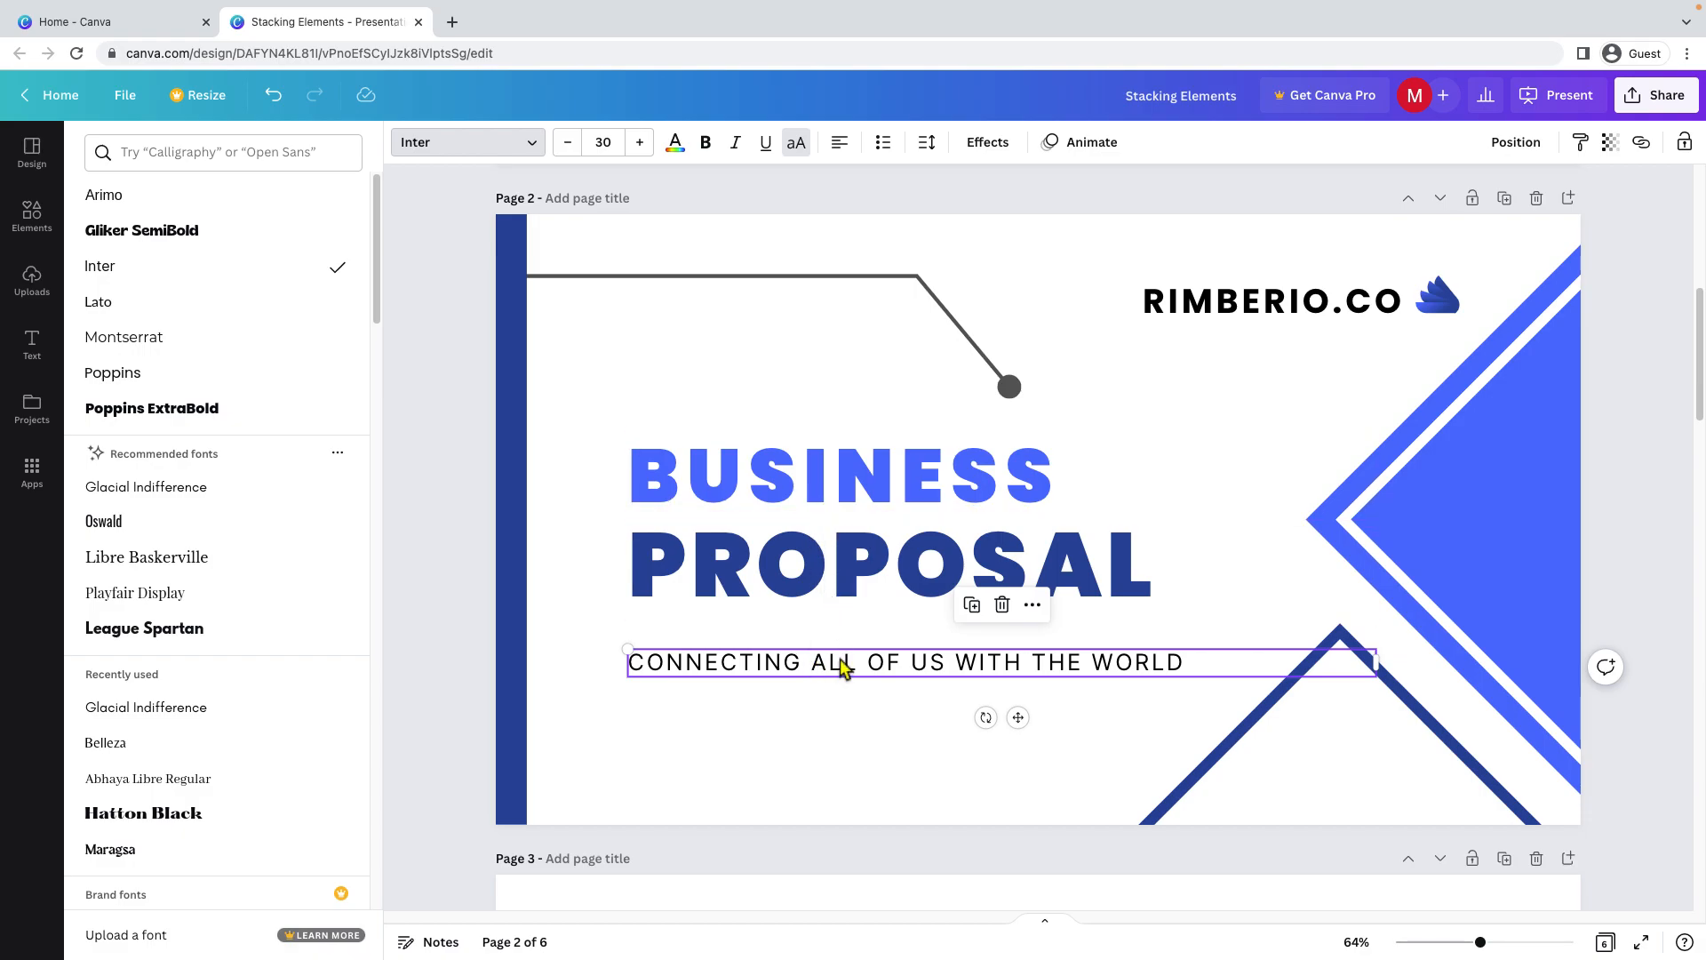
Browse the ready-made font combinations in the text library to examine the available lettering styles and pairings.
left_click(45, 357)
scroll(177, 449, "down", 3)
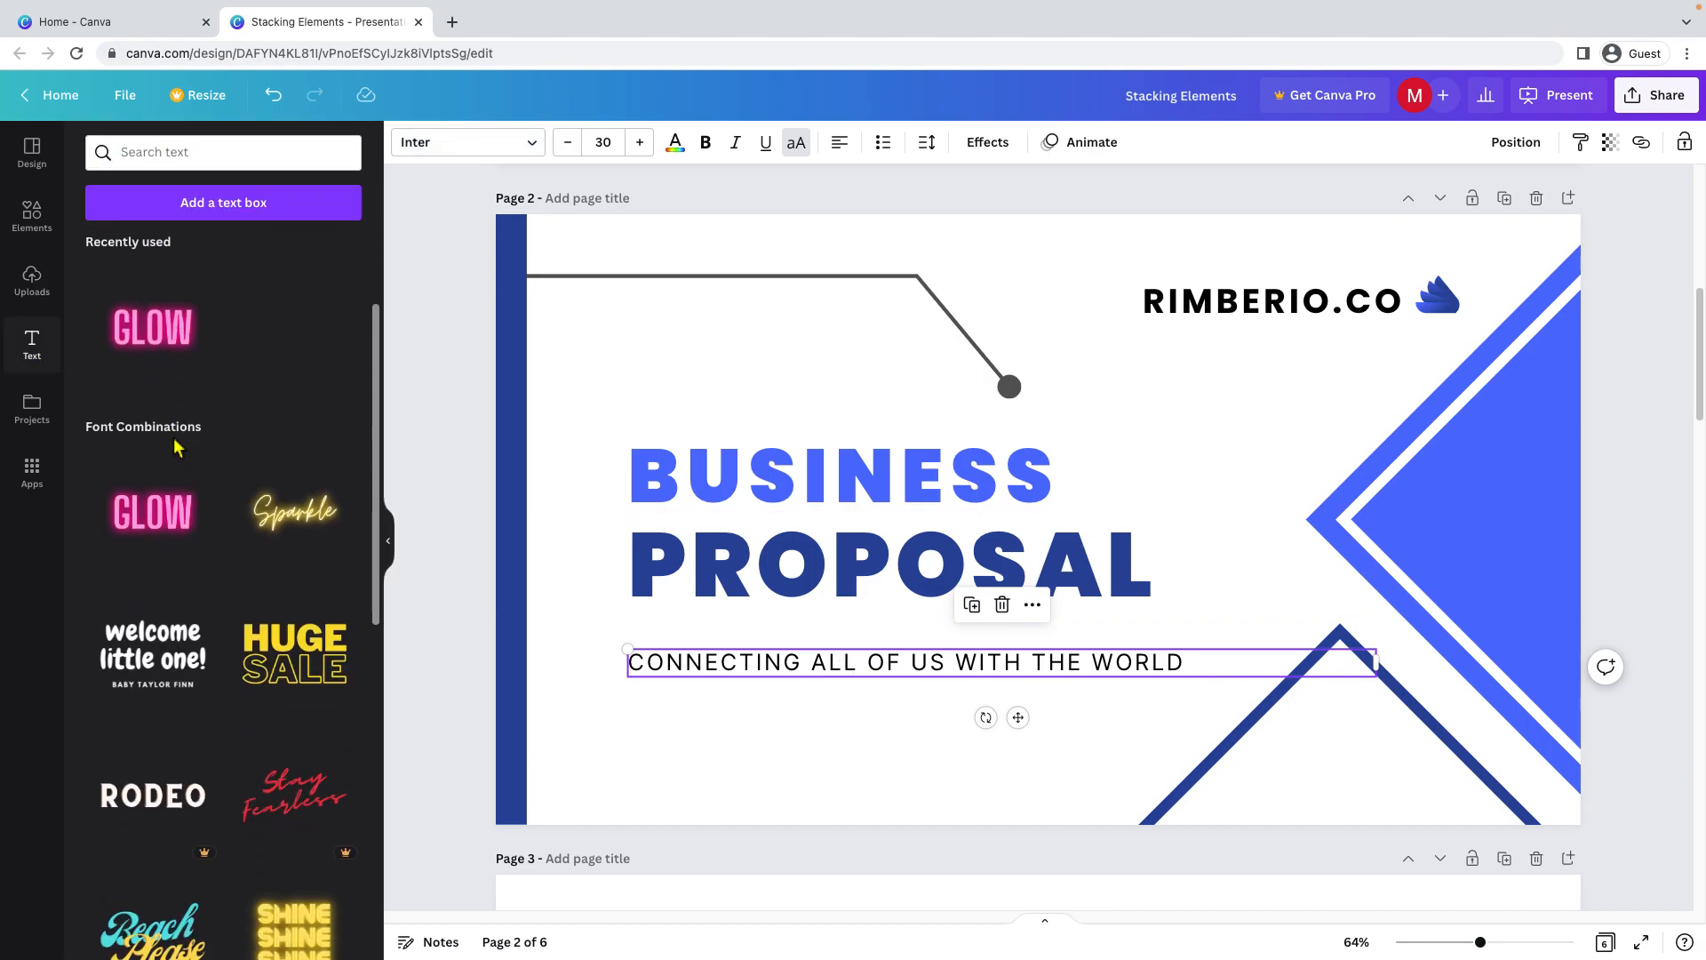
scroll(182, 454, "down", 4)
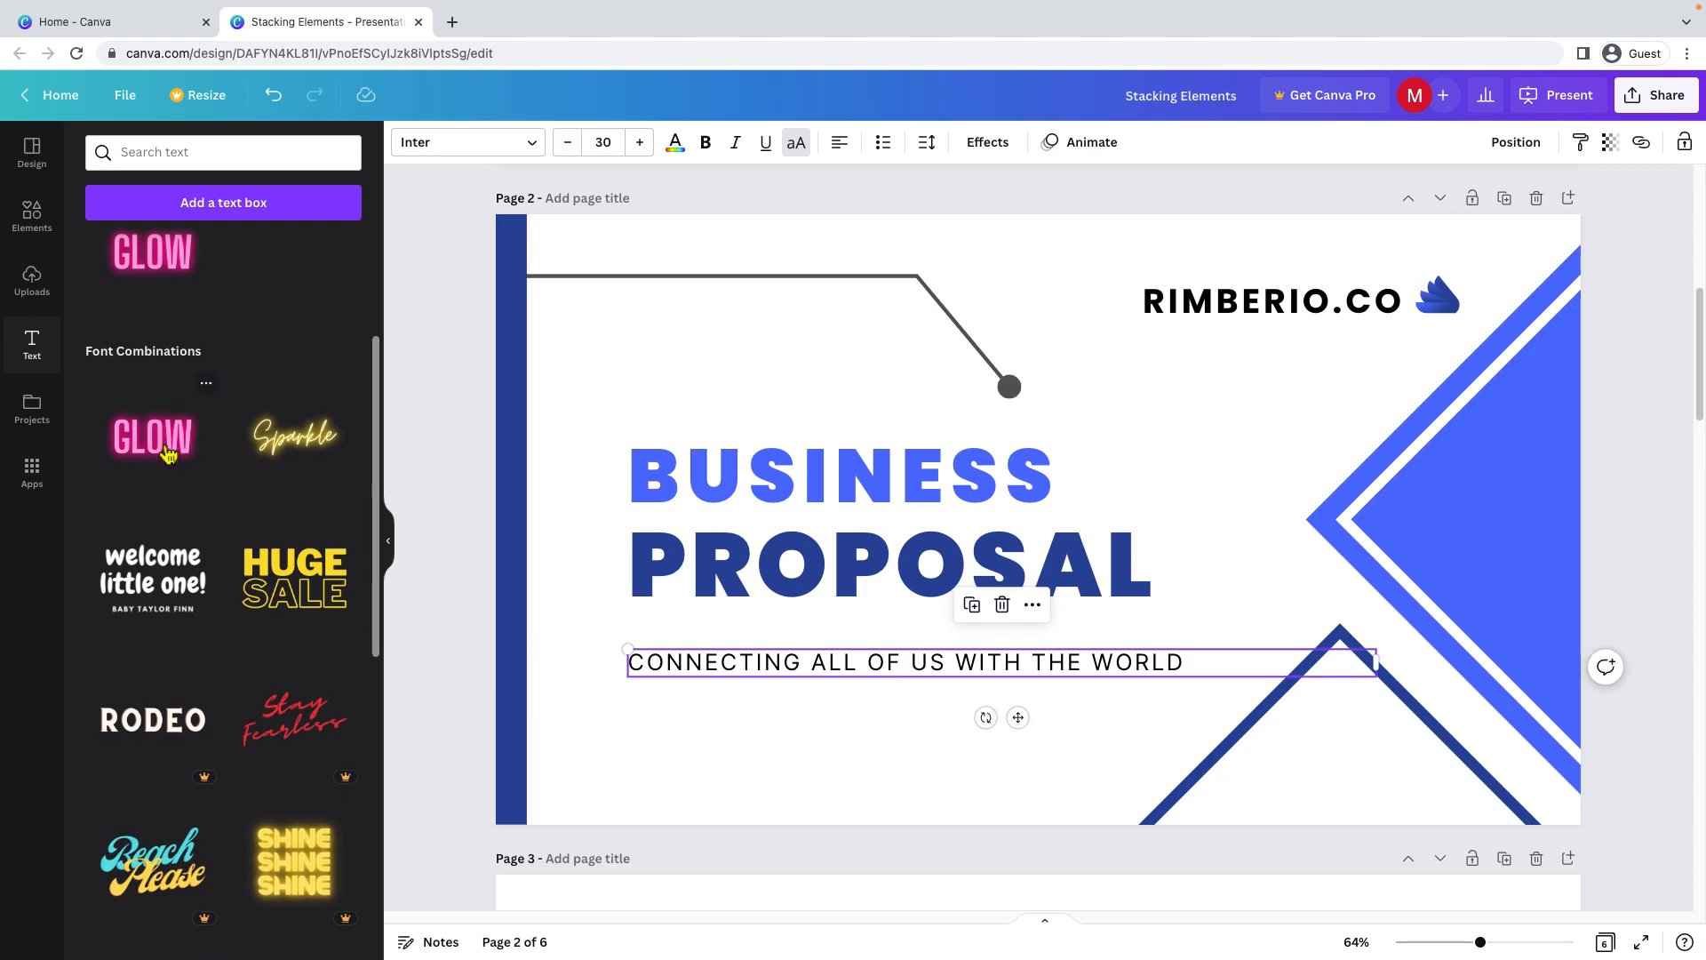
scroll(293, 453, "down", 2)
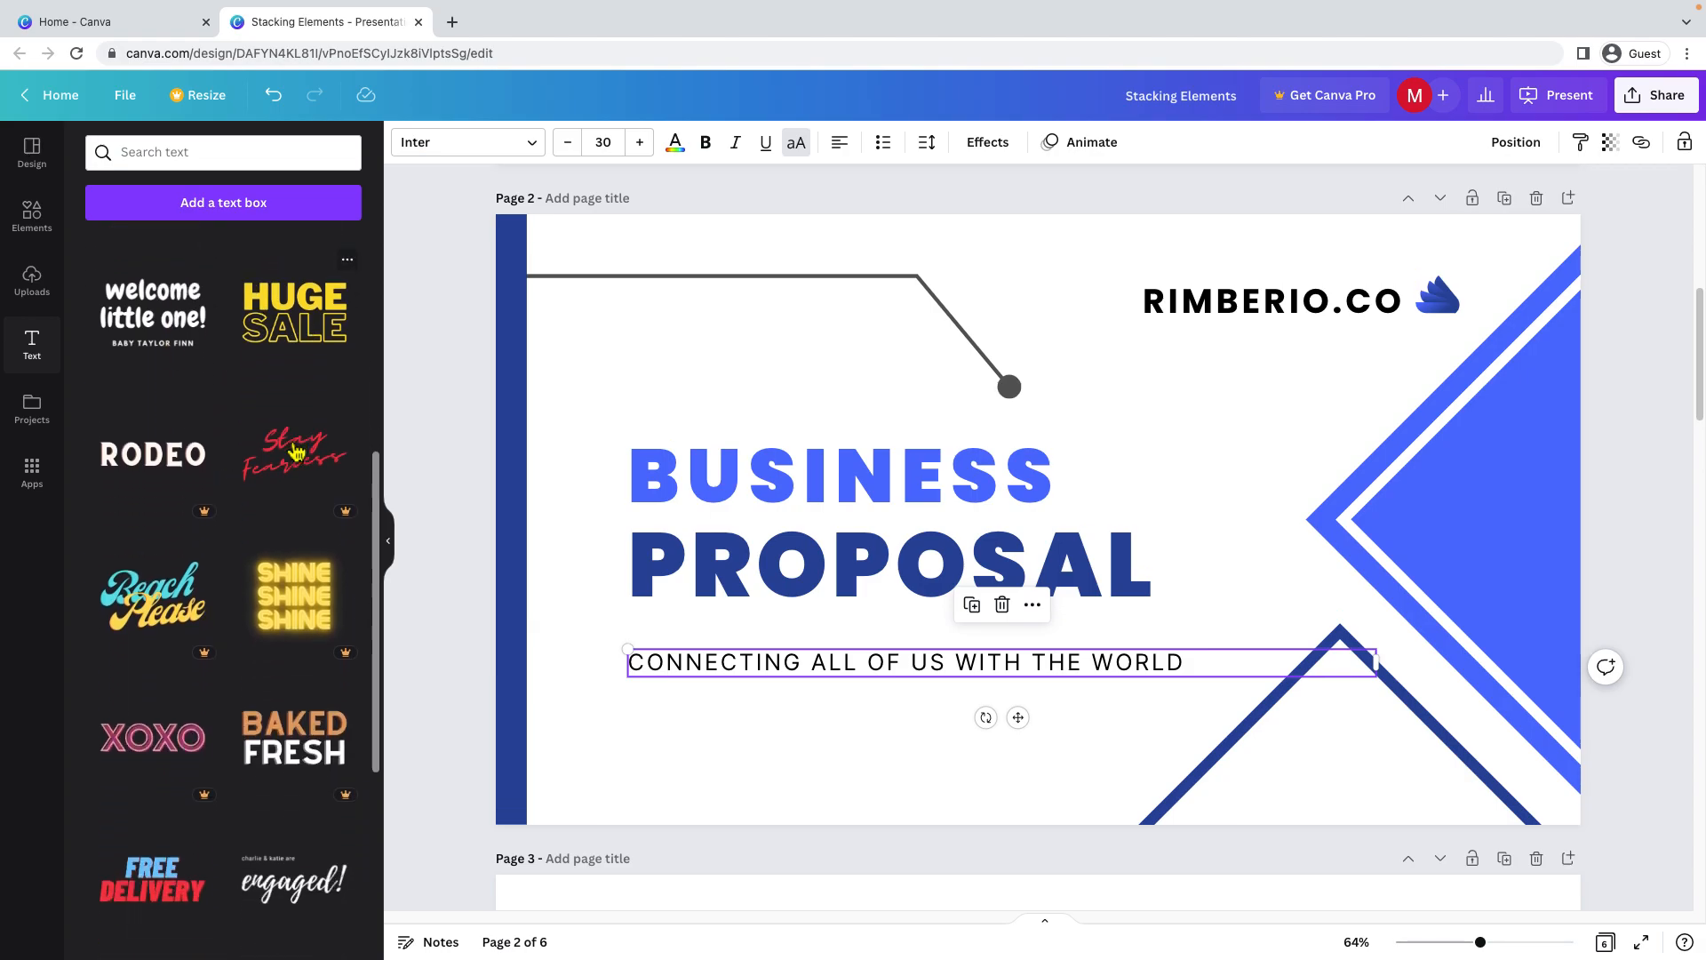
scroll(226, 565, "down", 1)
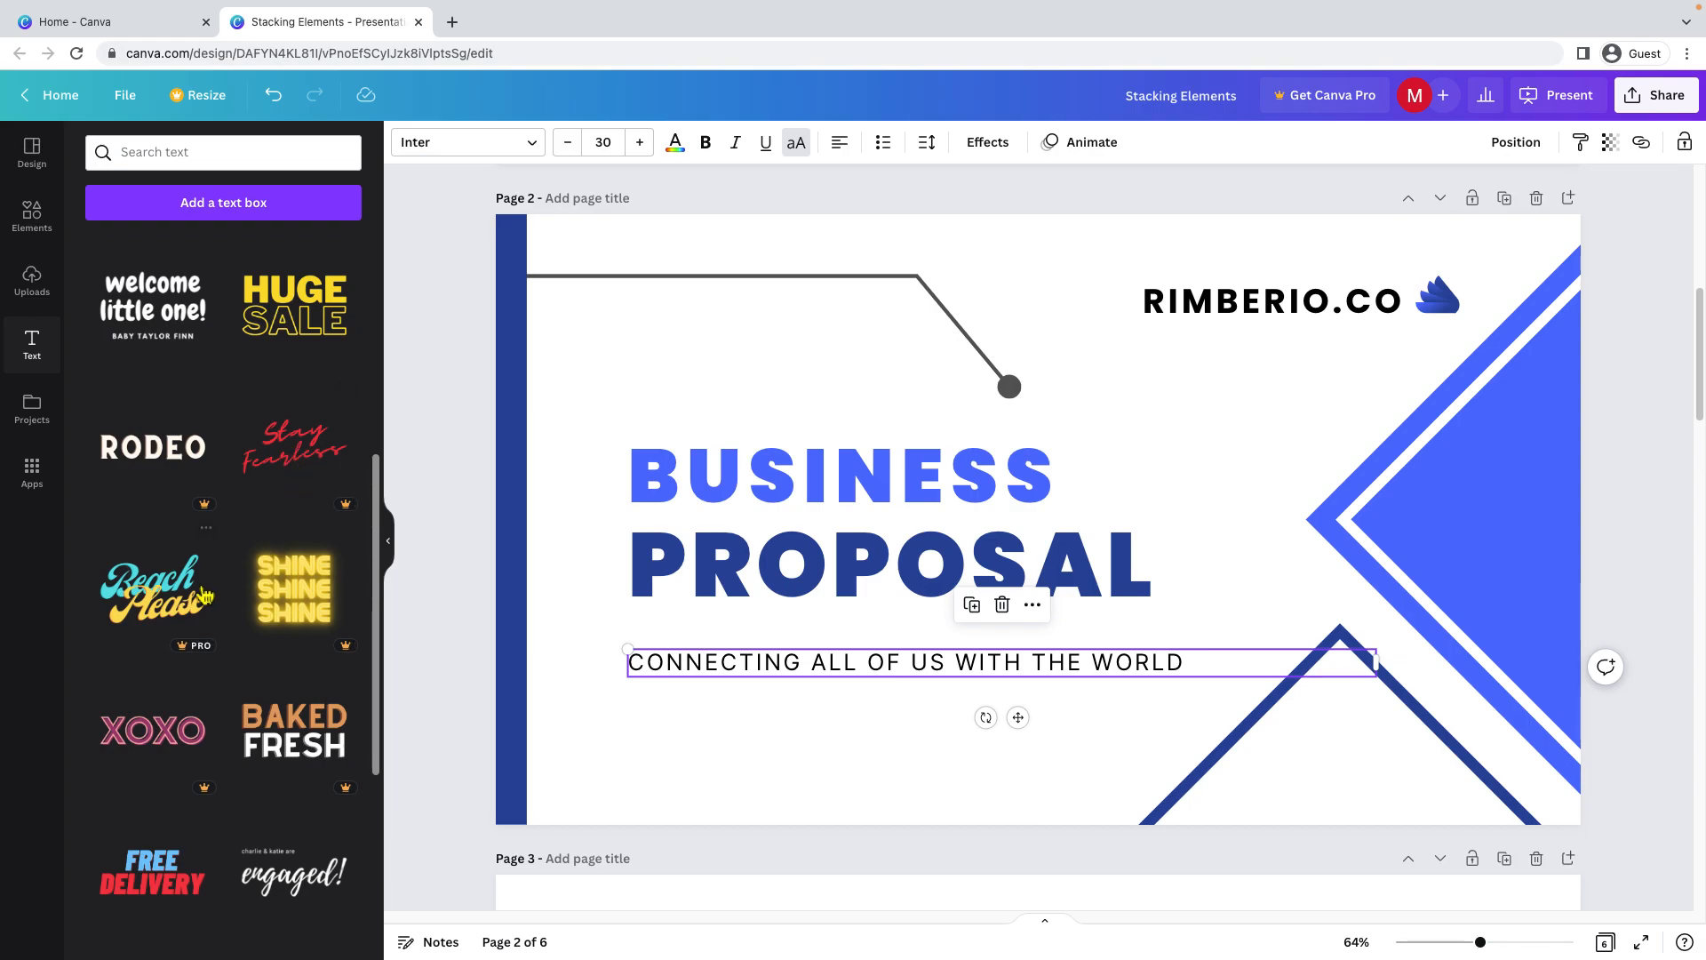
scroll(197, 597, "down", 2)
scroll(197, 597, "down", 2)
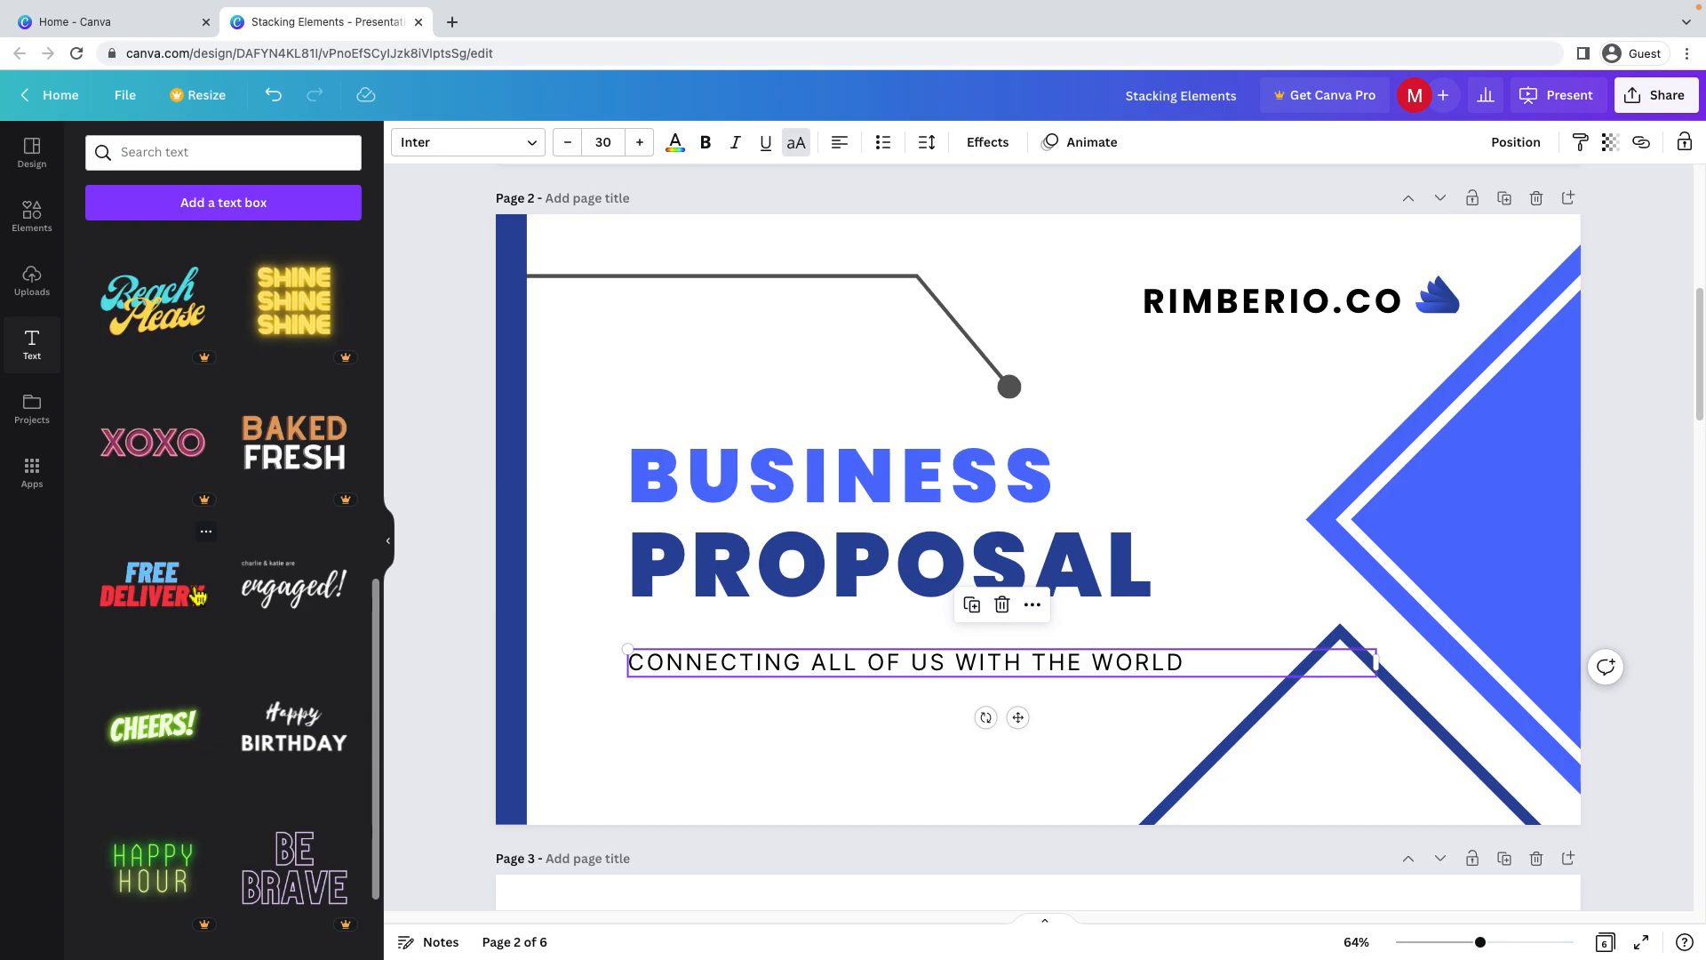
scroll(222, 724, "down", 2)
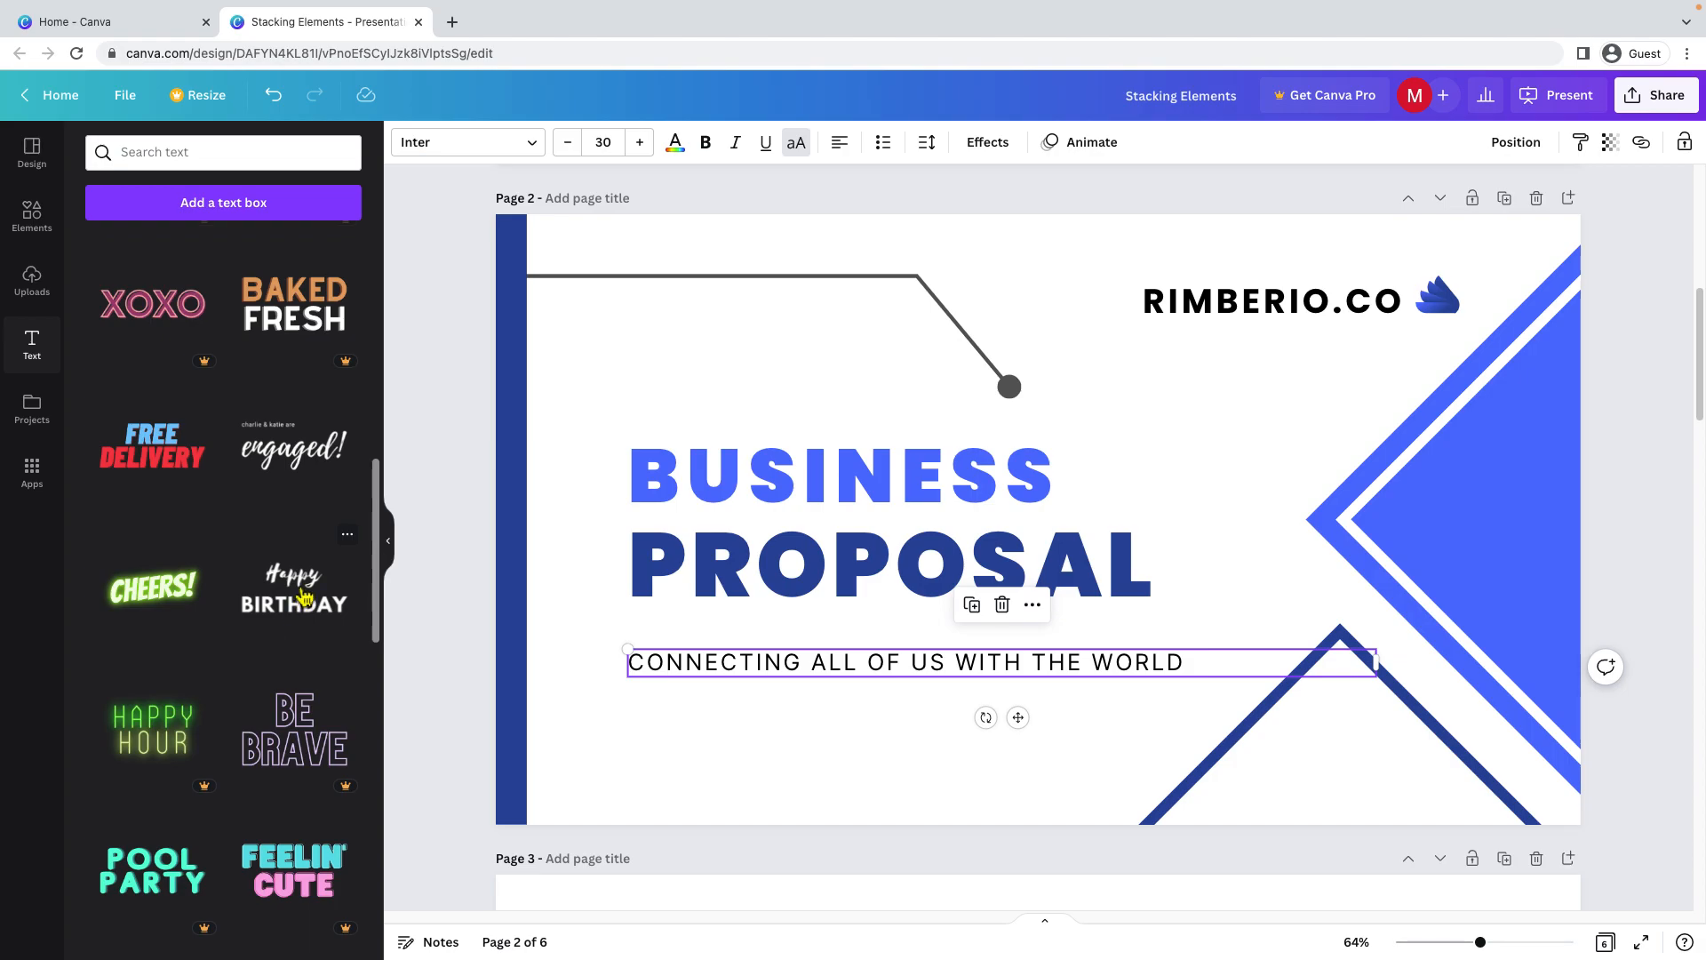
scroll(308, 649, "down", 3)
scroll(308, 650, "down", 1)
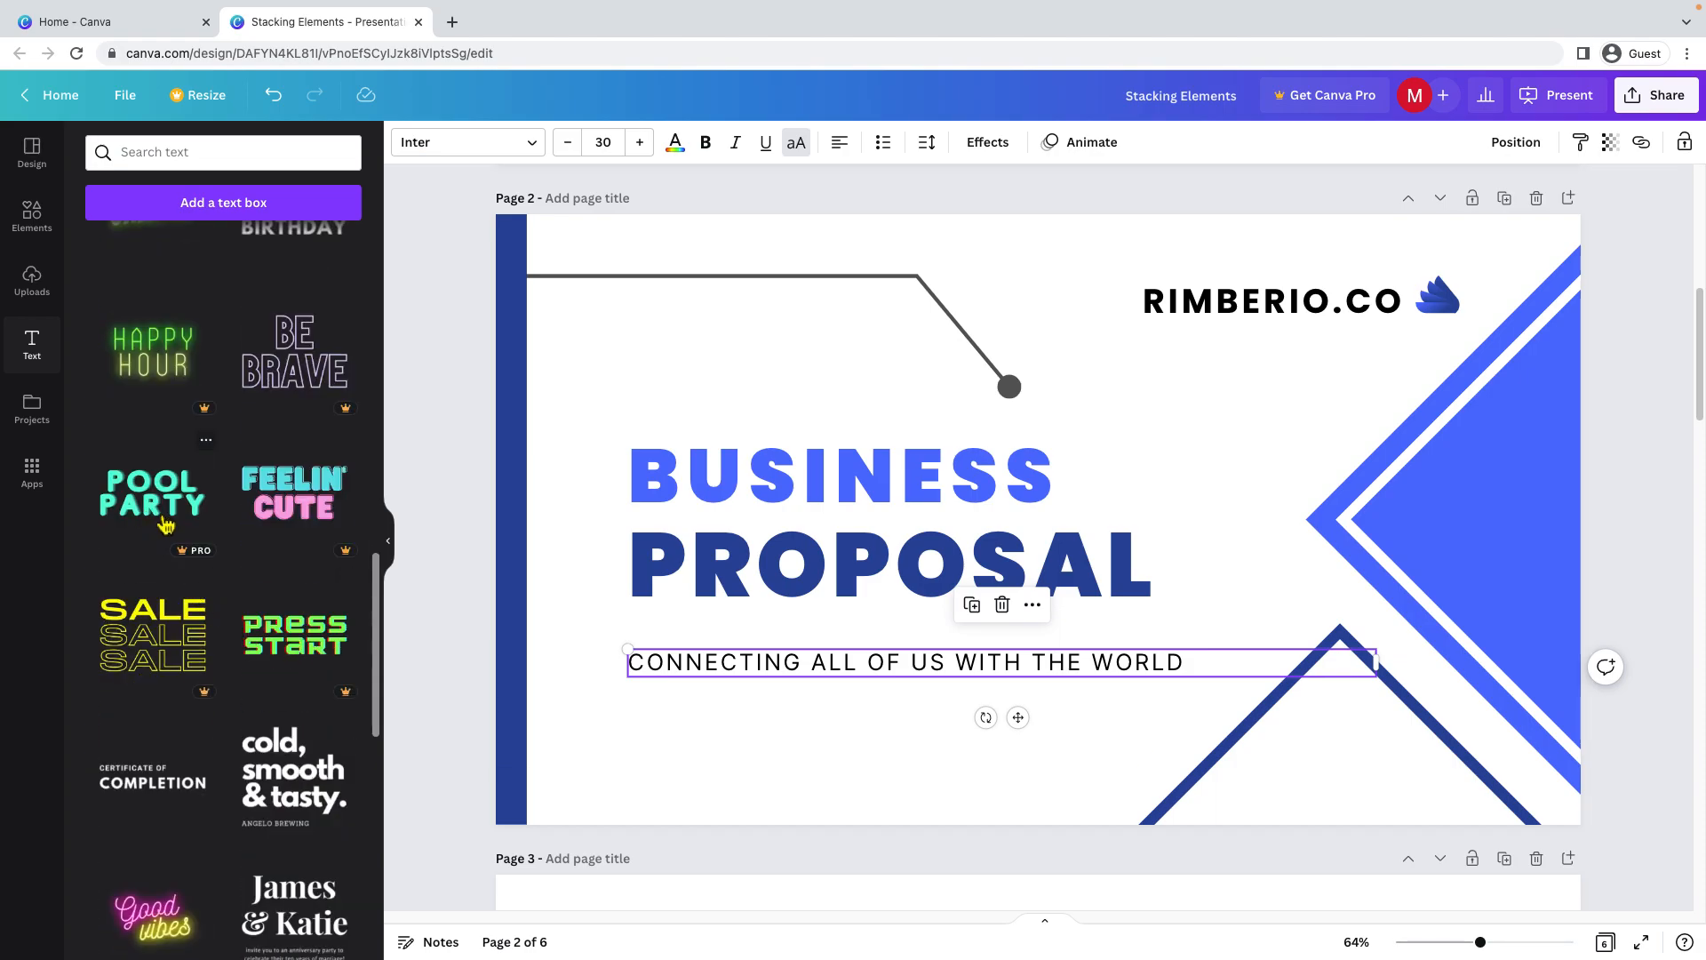
scroll(164, 525, "down", 2)
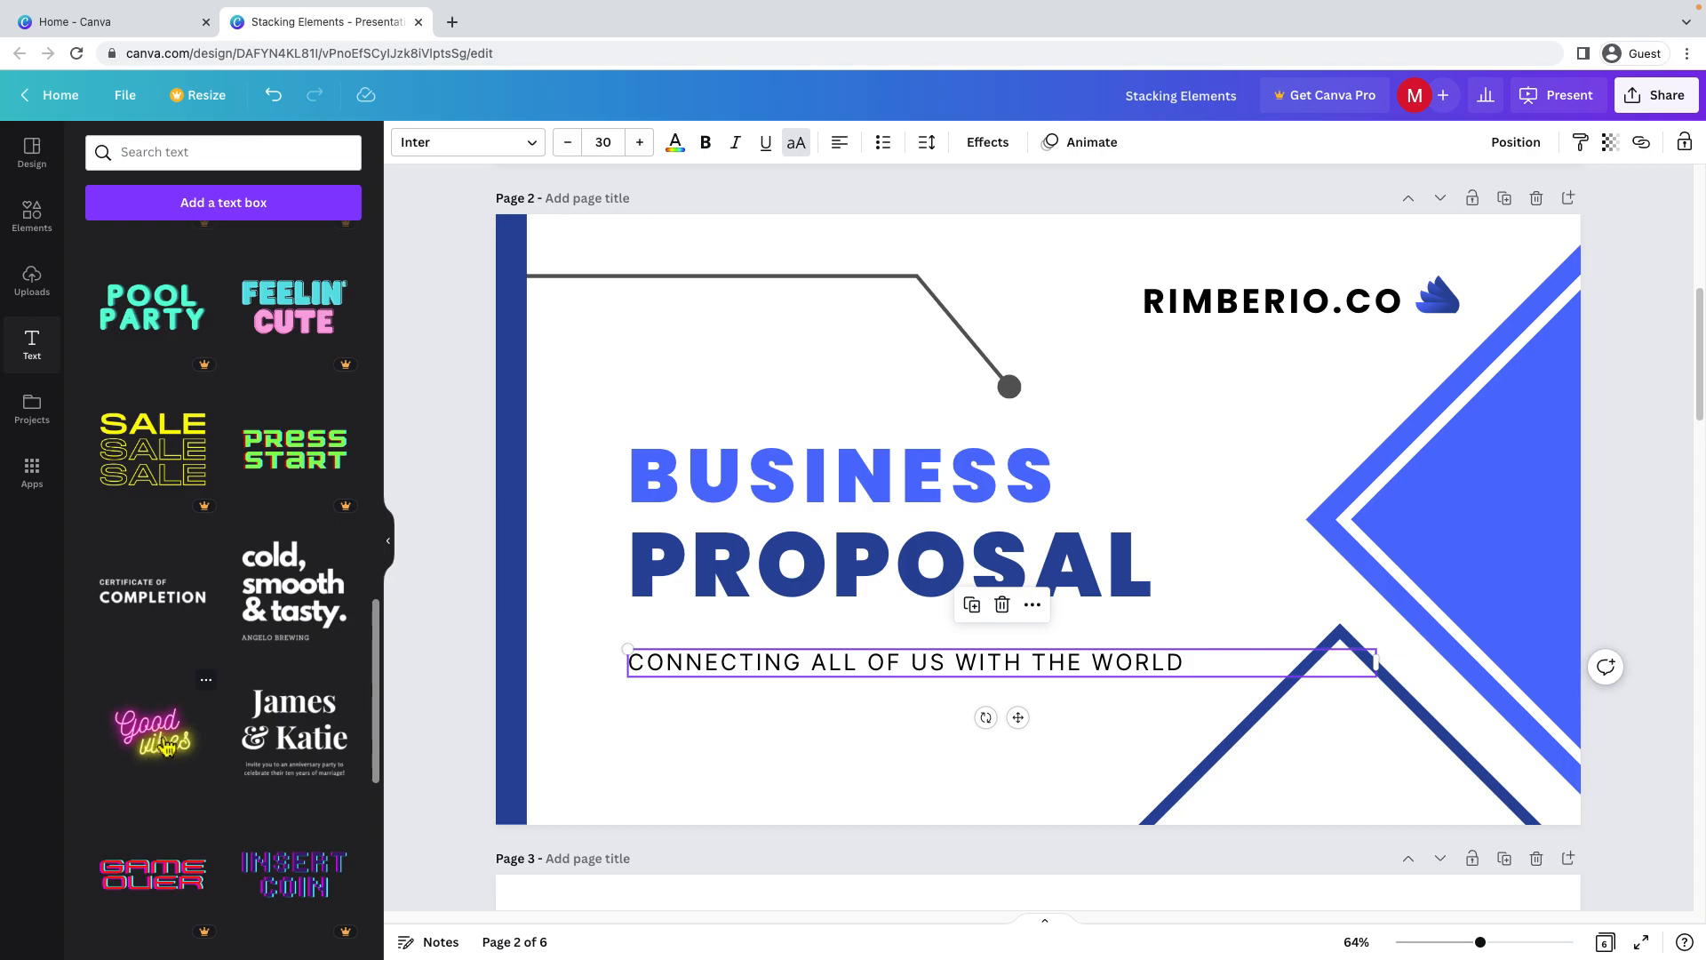
scroll(165, 746, "down", 4)
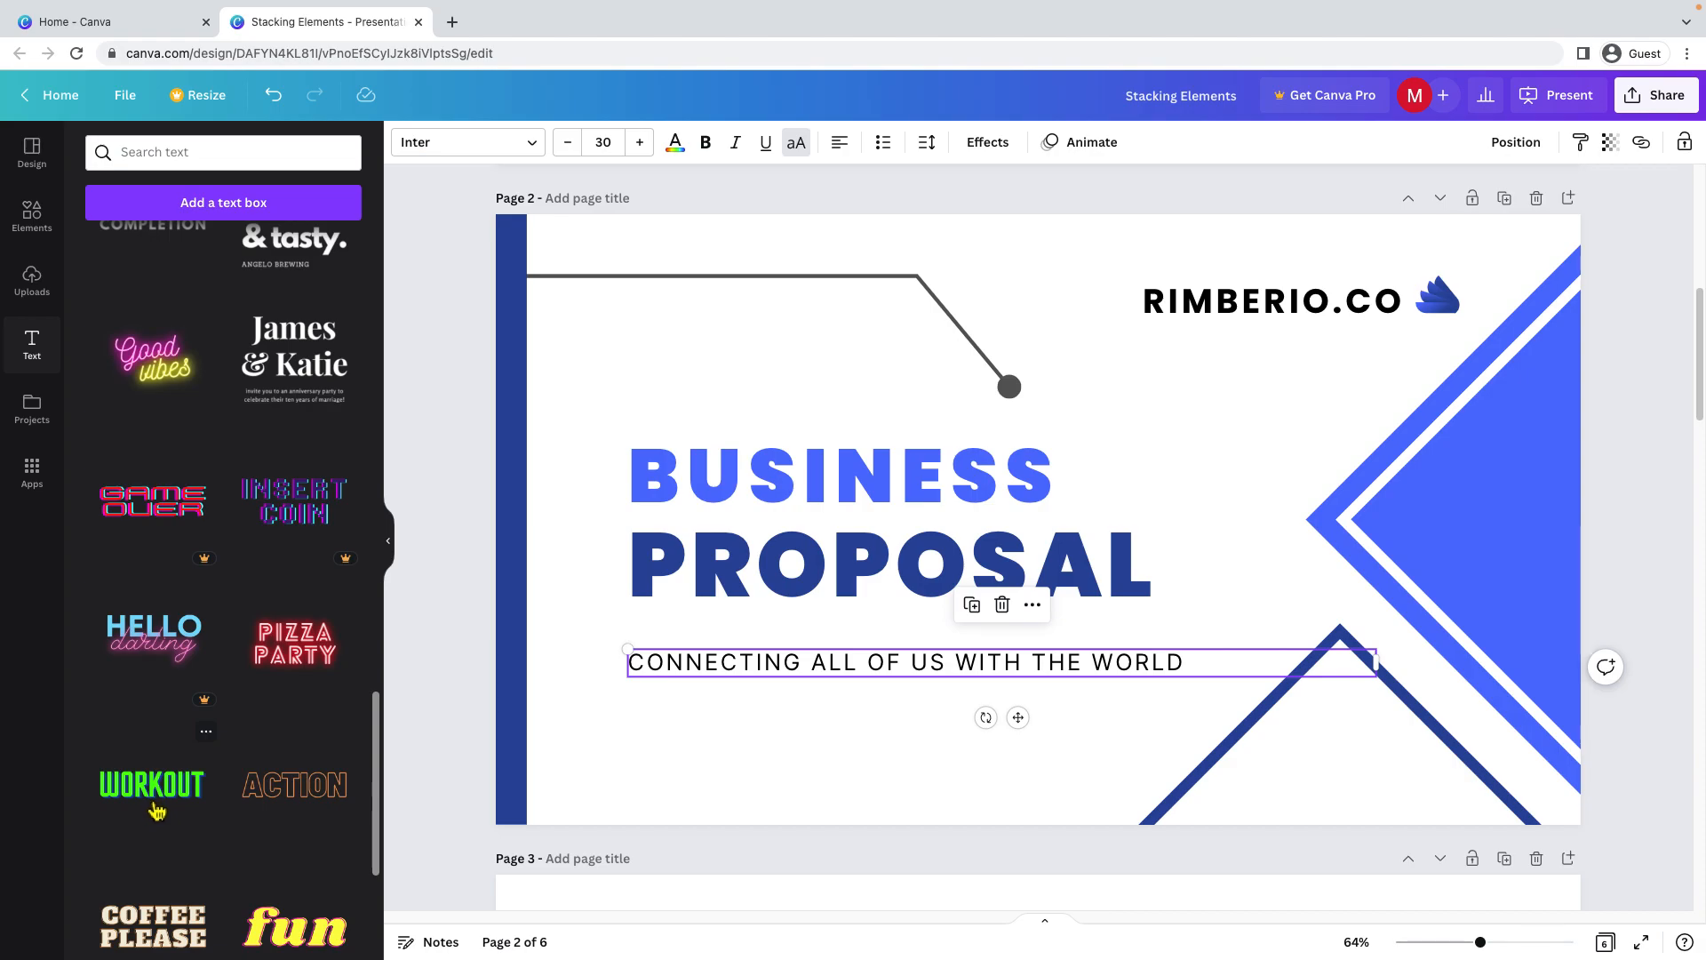
scroll(156, 804, "down", 4)
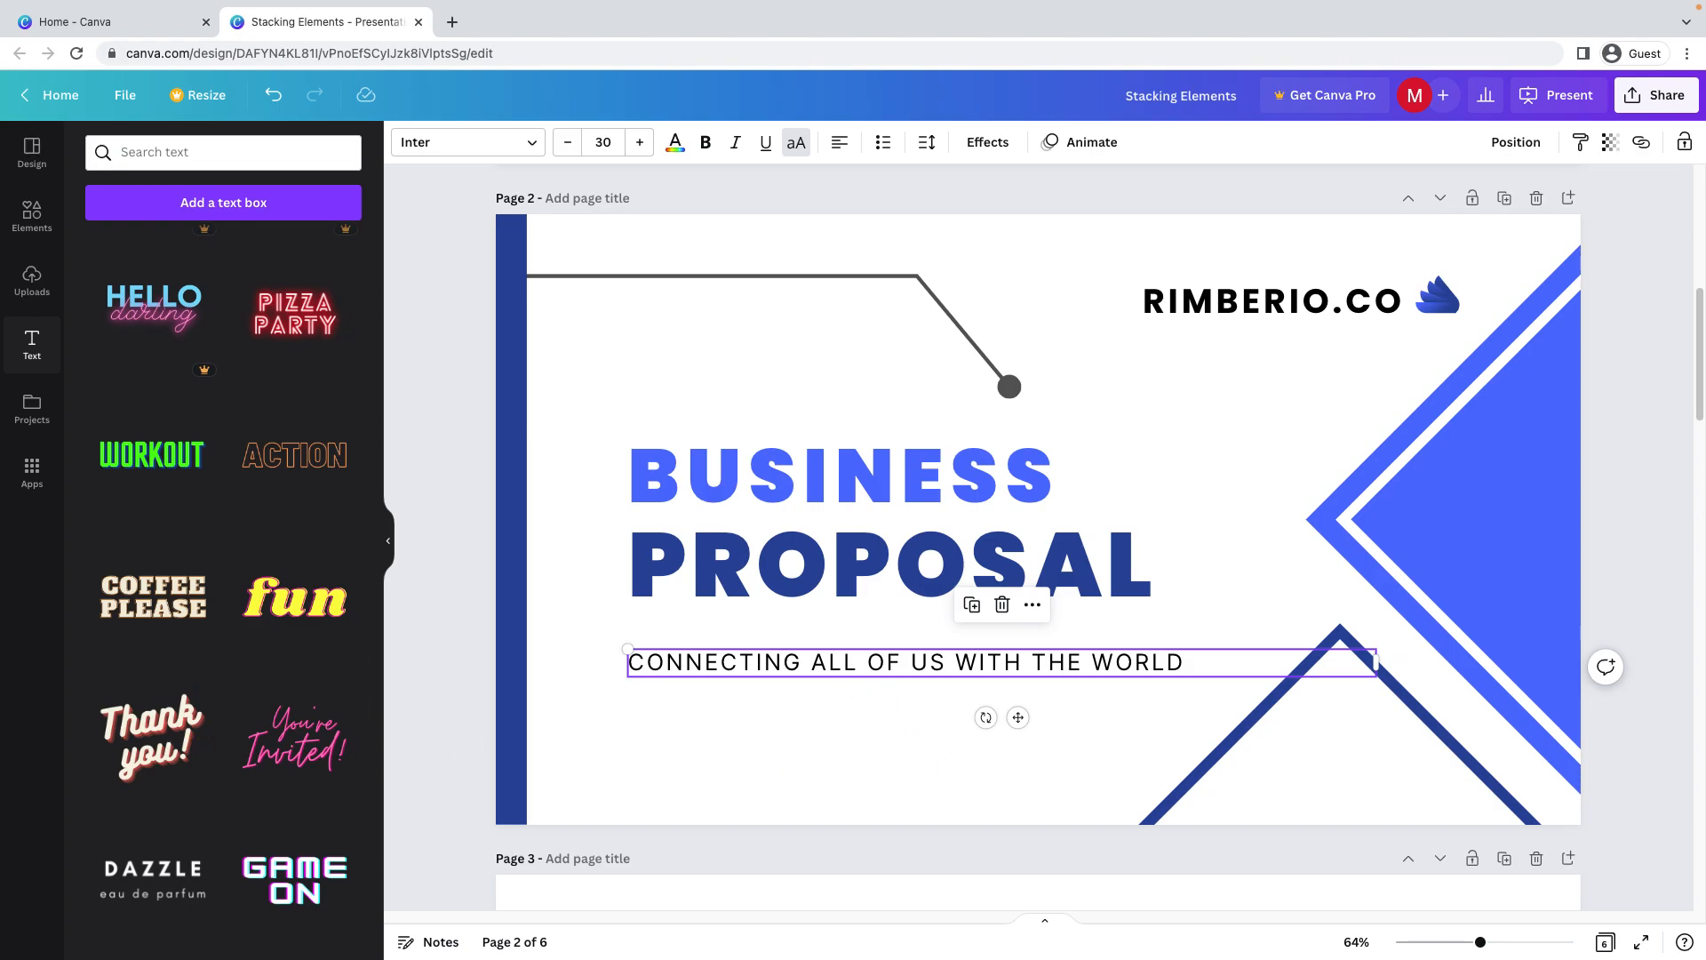
scroll(228, 667, "down", 7)
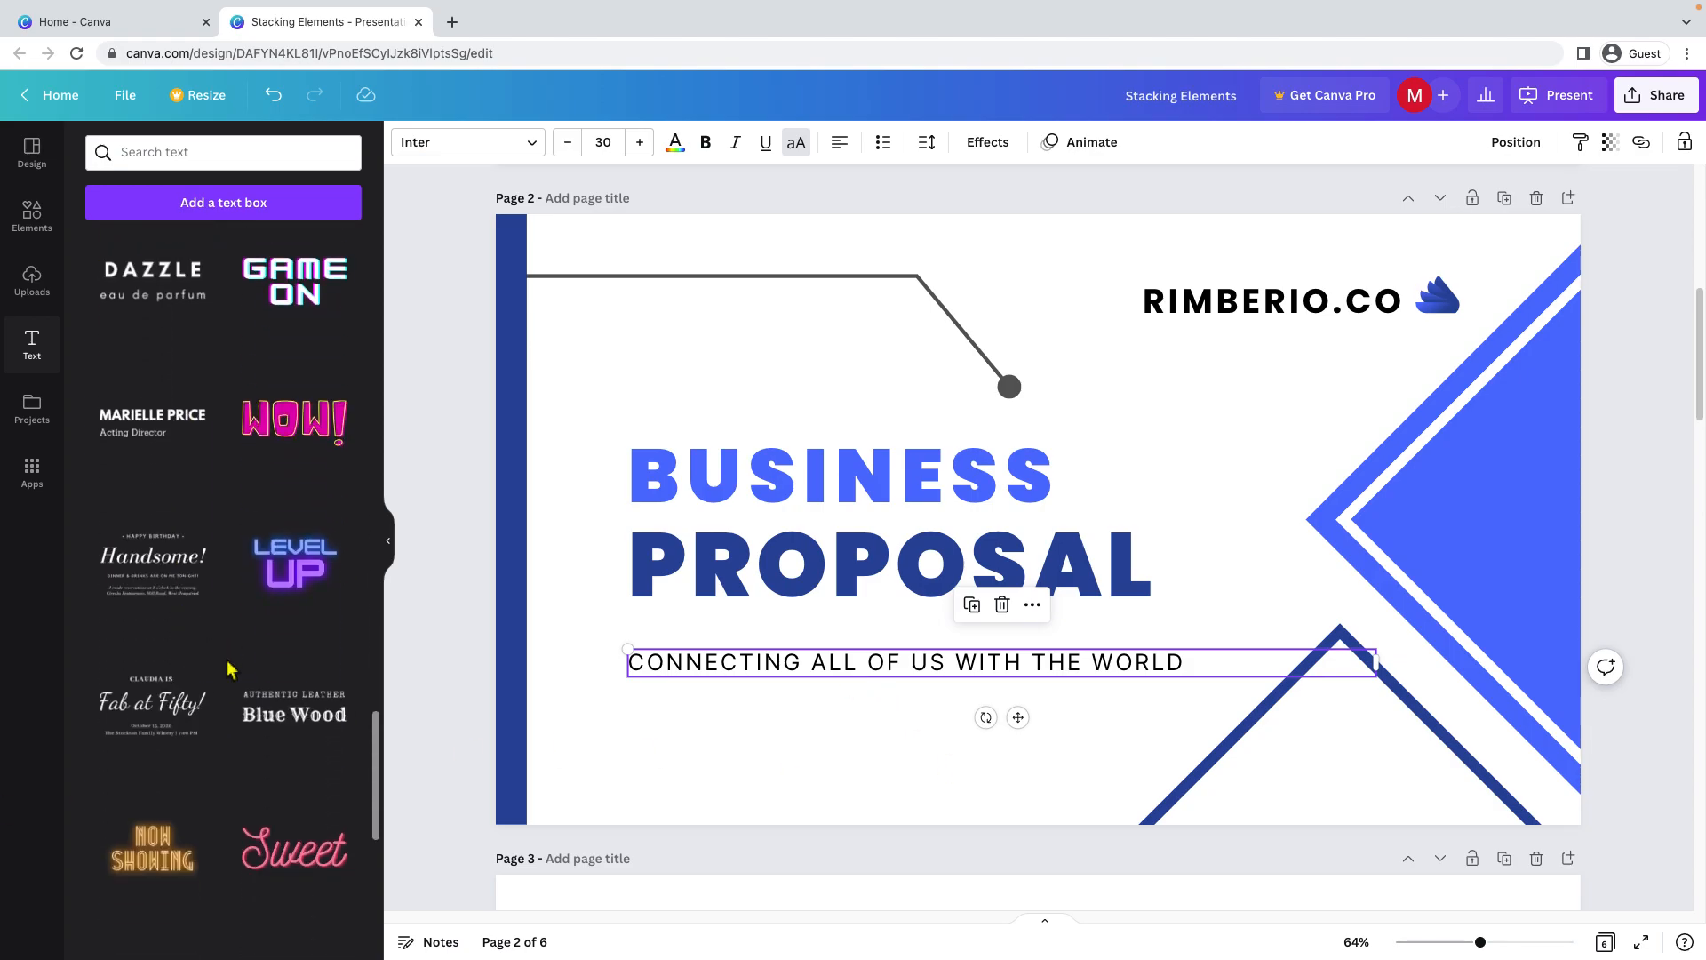
scroll(229, 666, "down", 10)
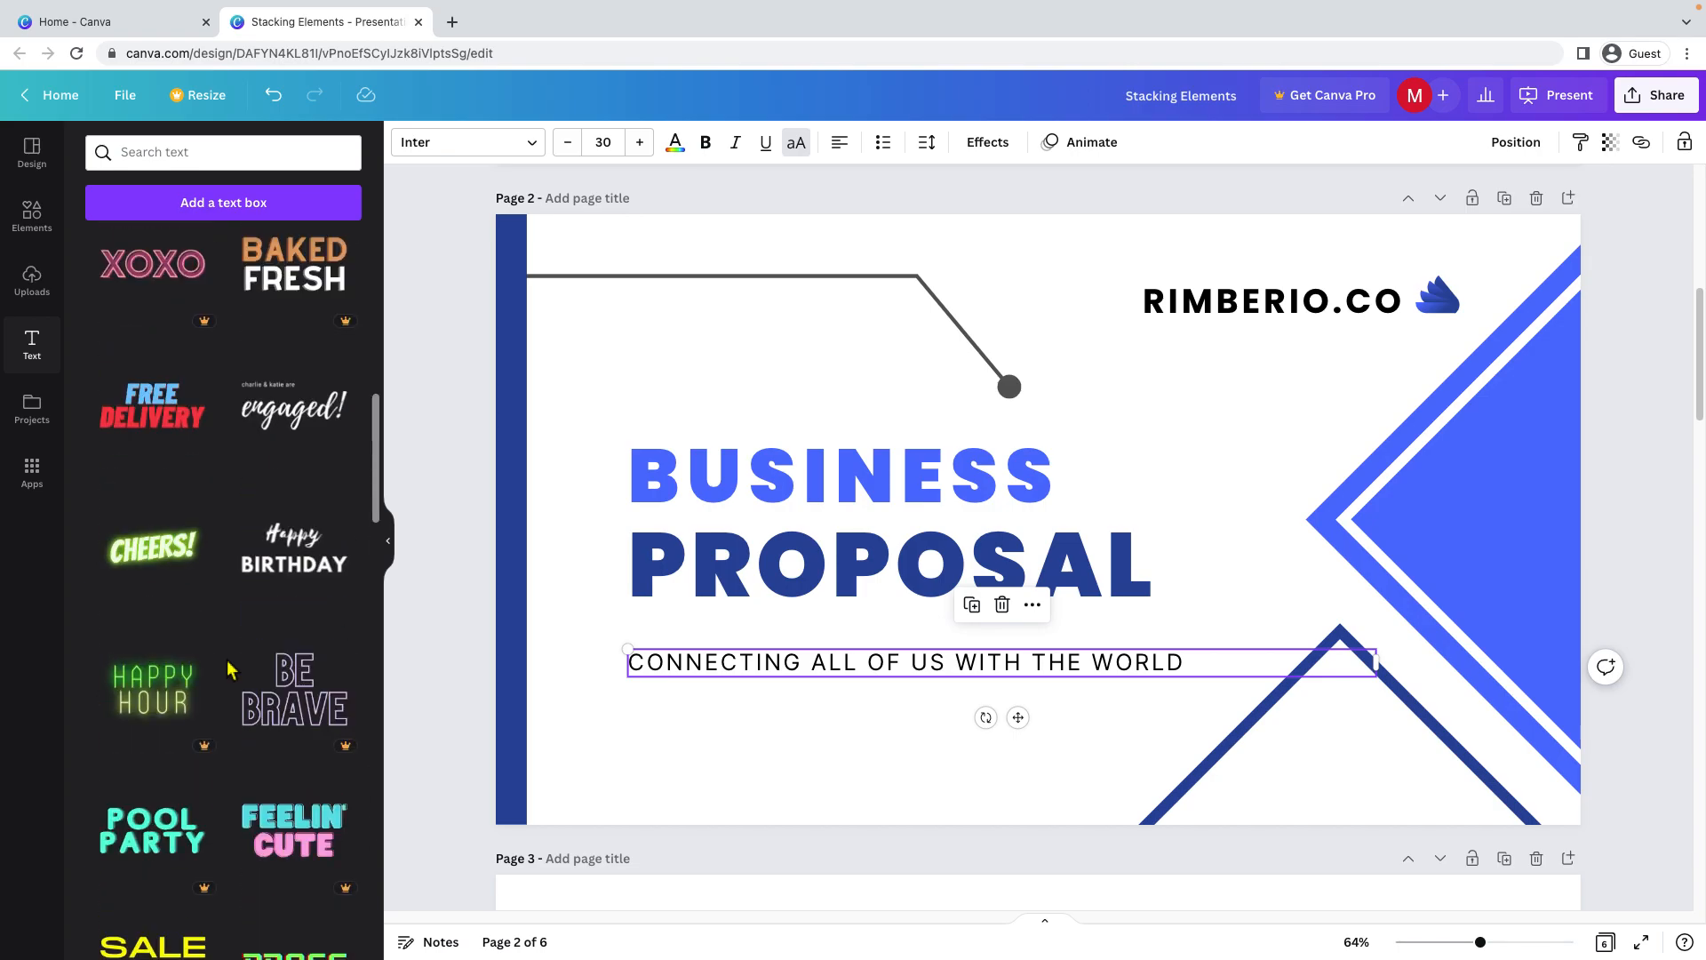
Set the font of the whole "CONNECTING ALL OF US WITH THE WORLD" tagline to Aileron Regular.
double_click(856, 662)
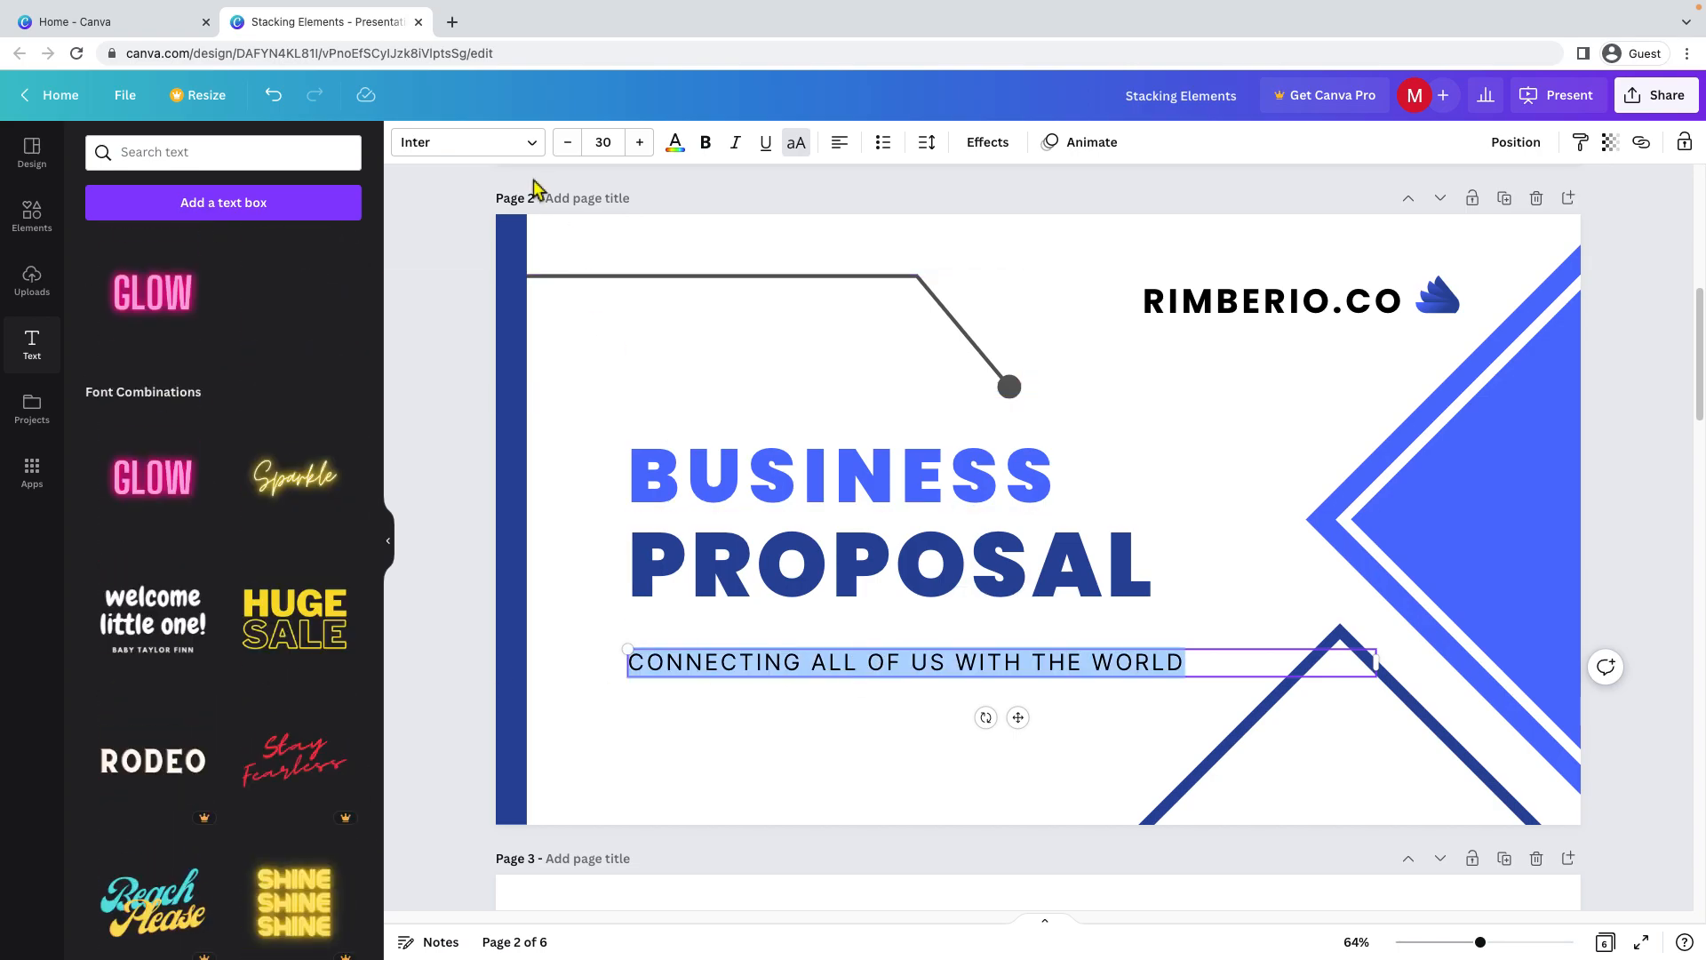
left_click(489, 160)
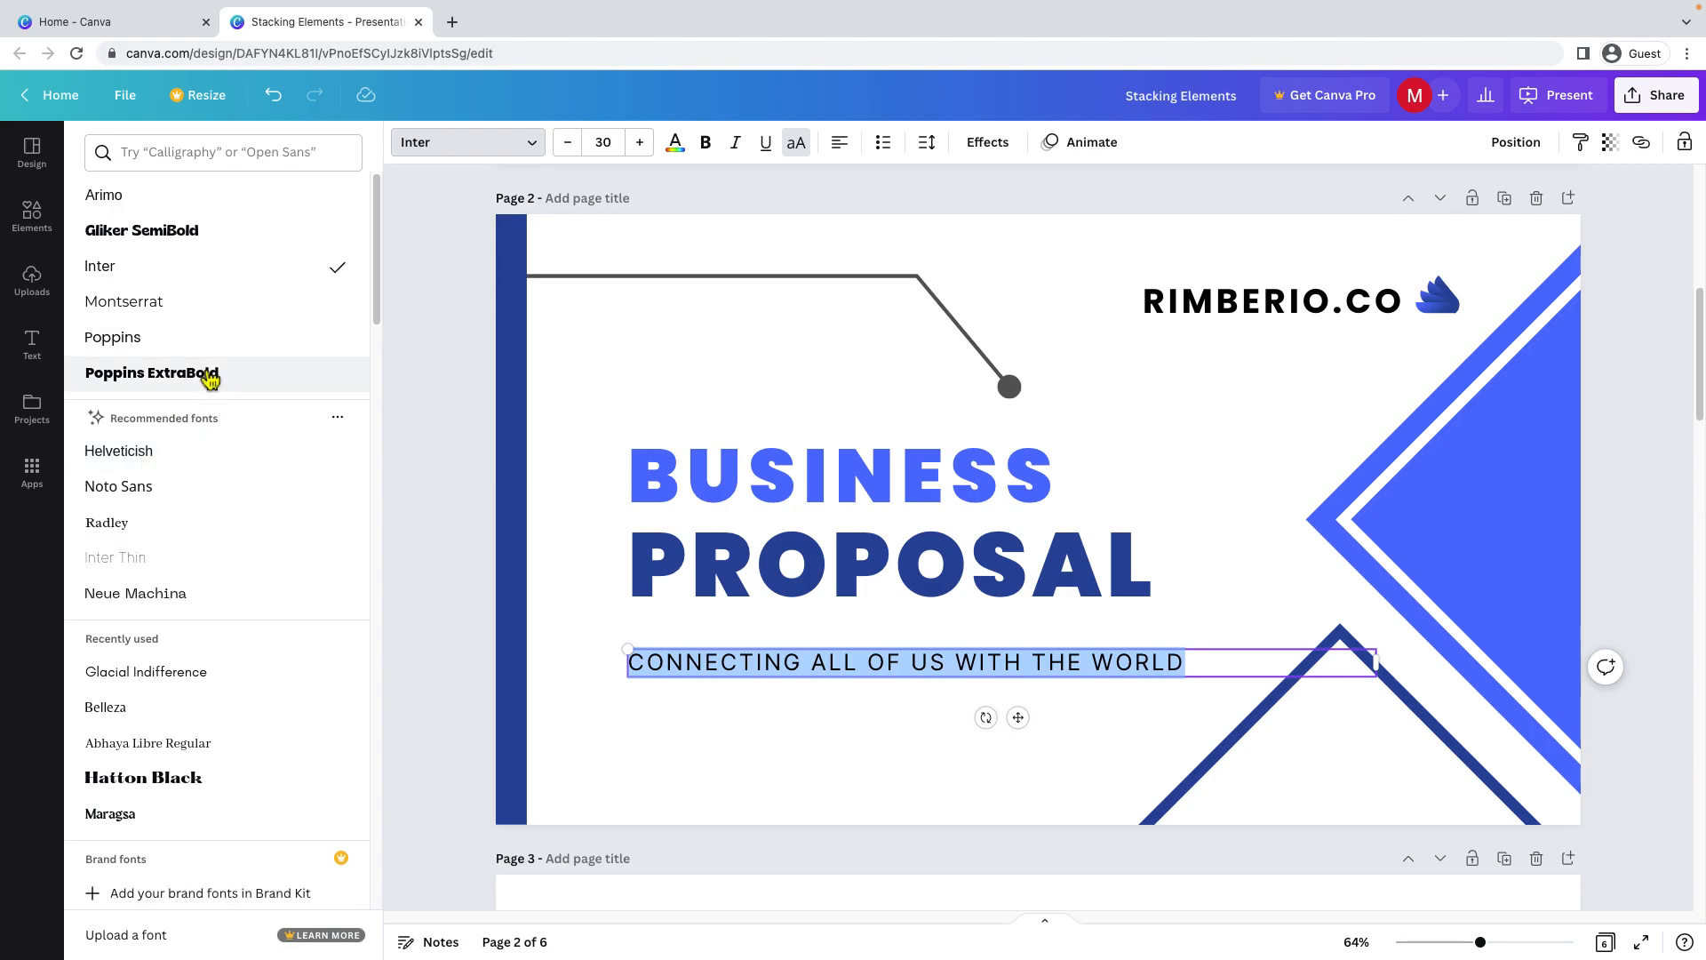
scroll(205, 509, "down", 2)
scroll(204, 509, "down", 2)
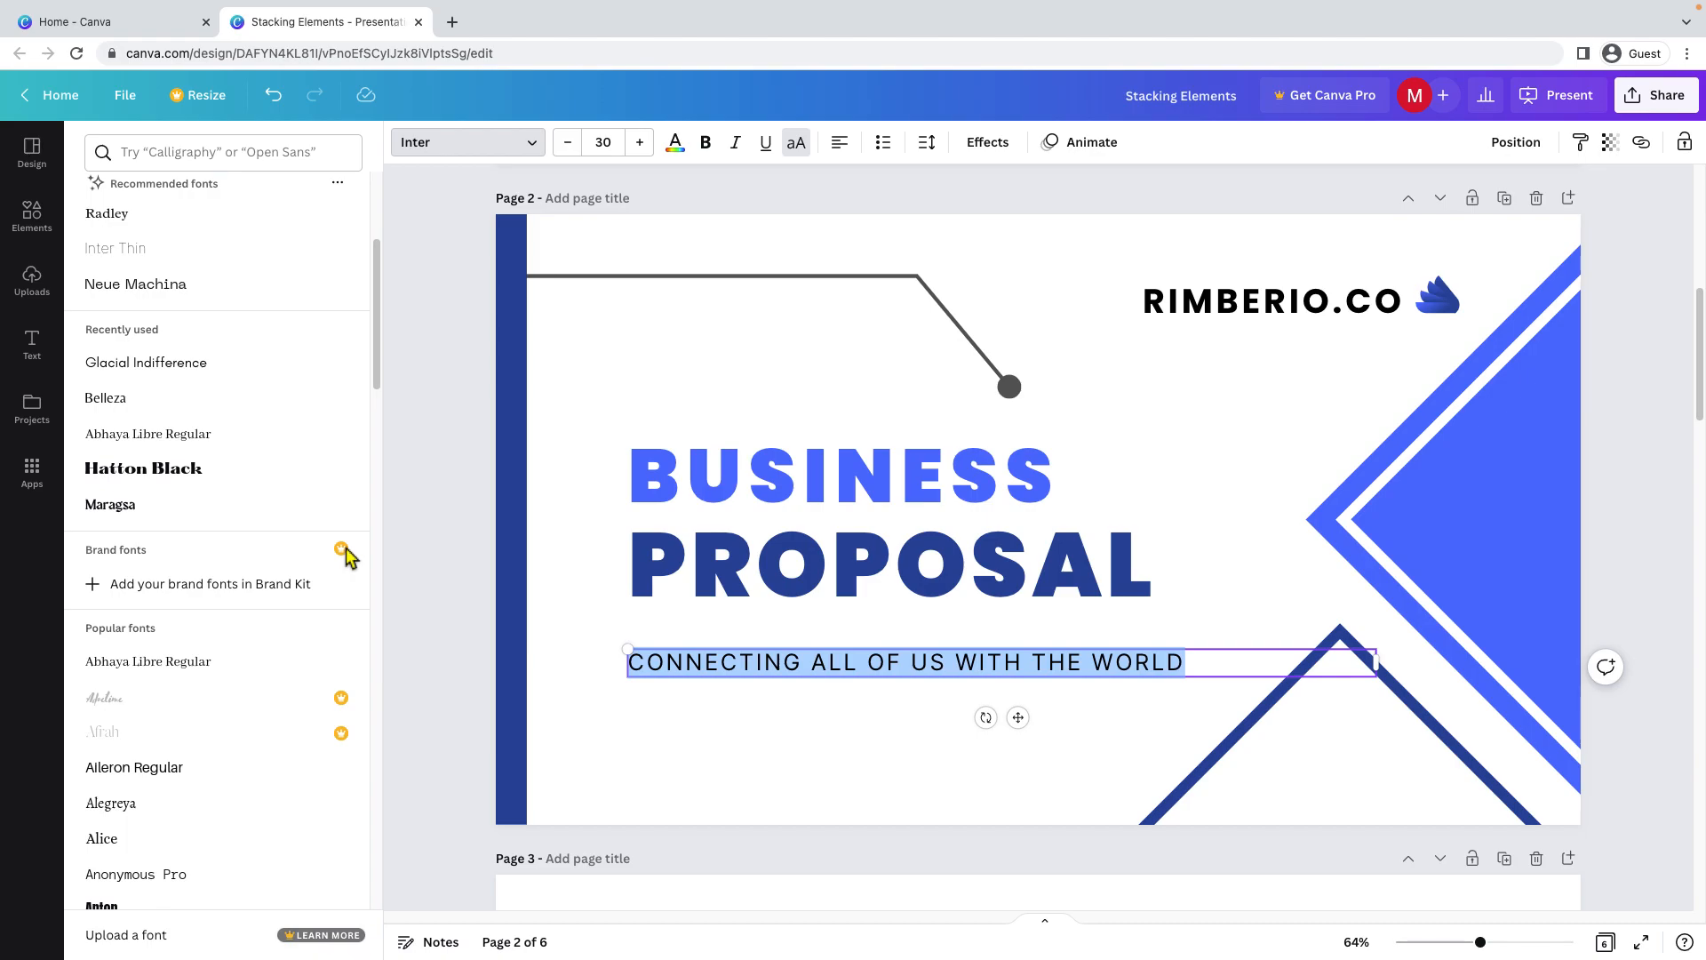
scroll(255, 684, "down", 2)
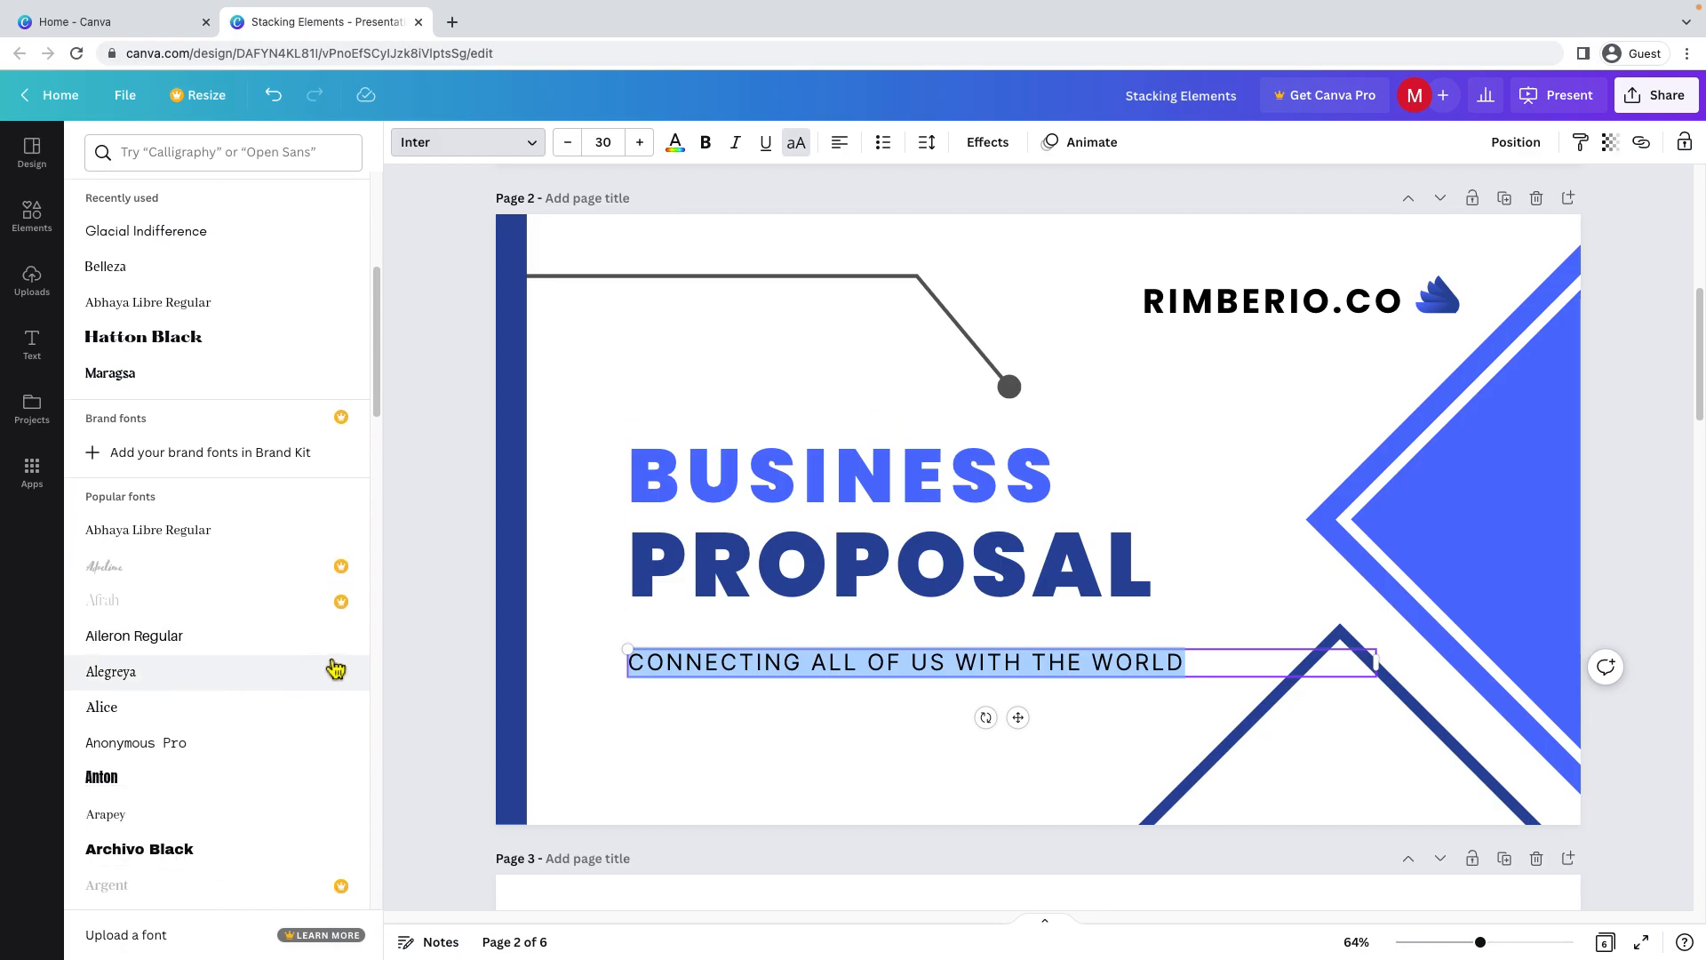
left_click(248, 651)
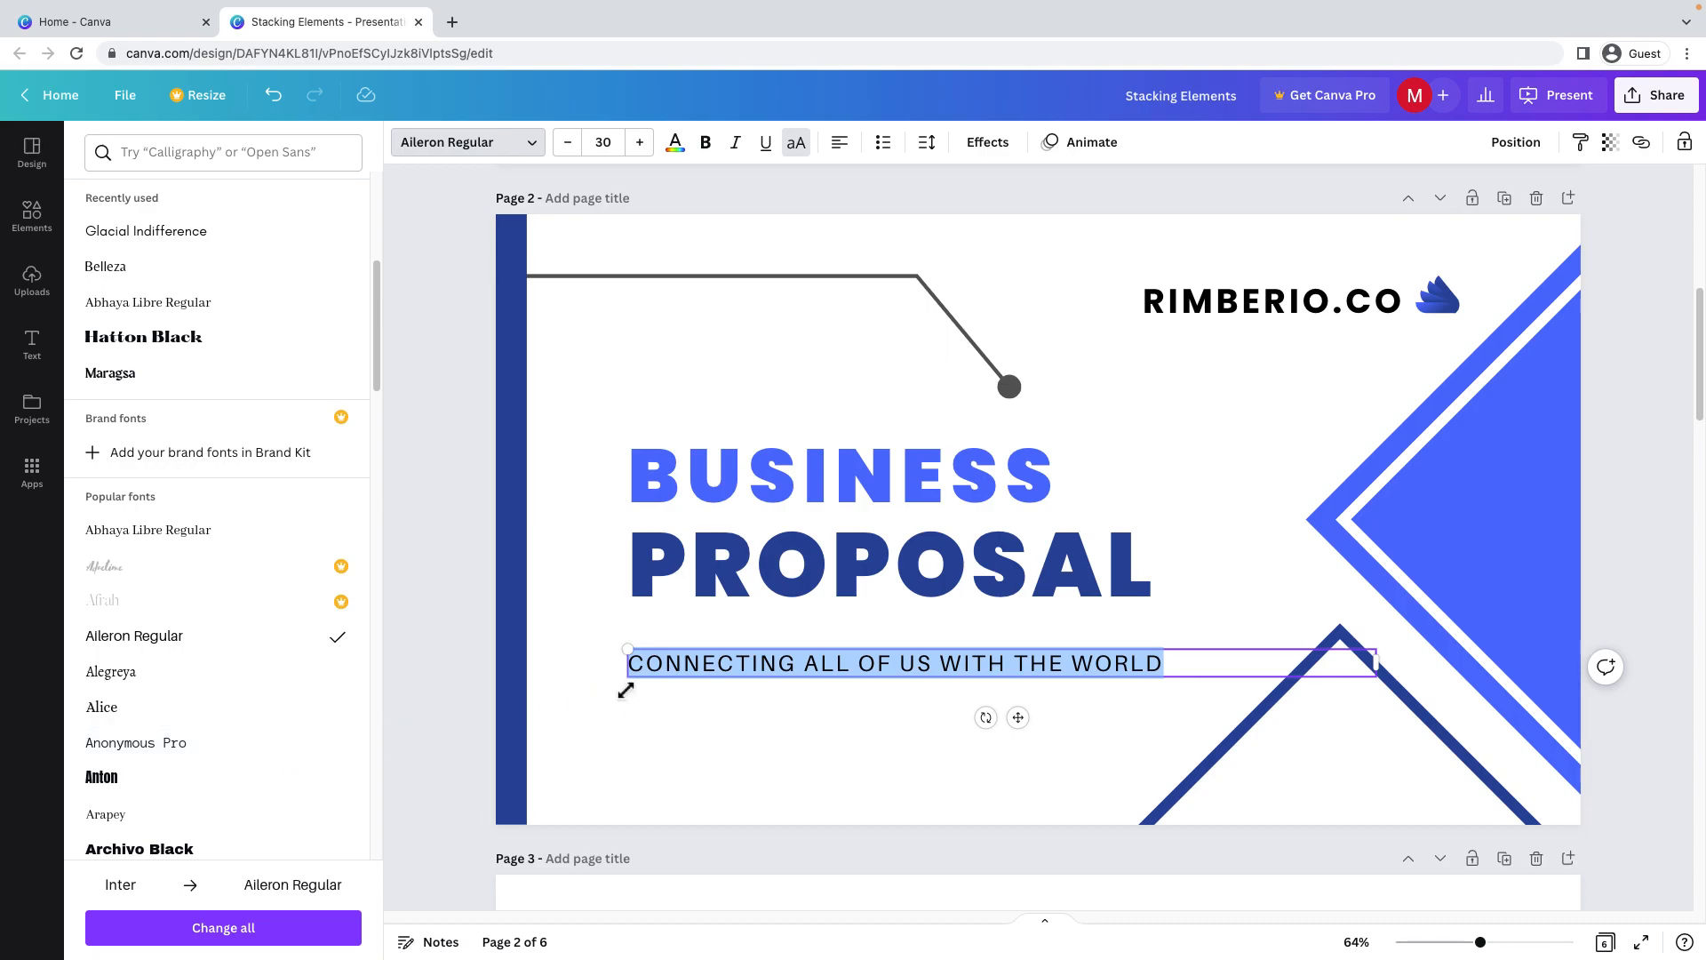
left_click(707, 671)
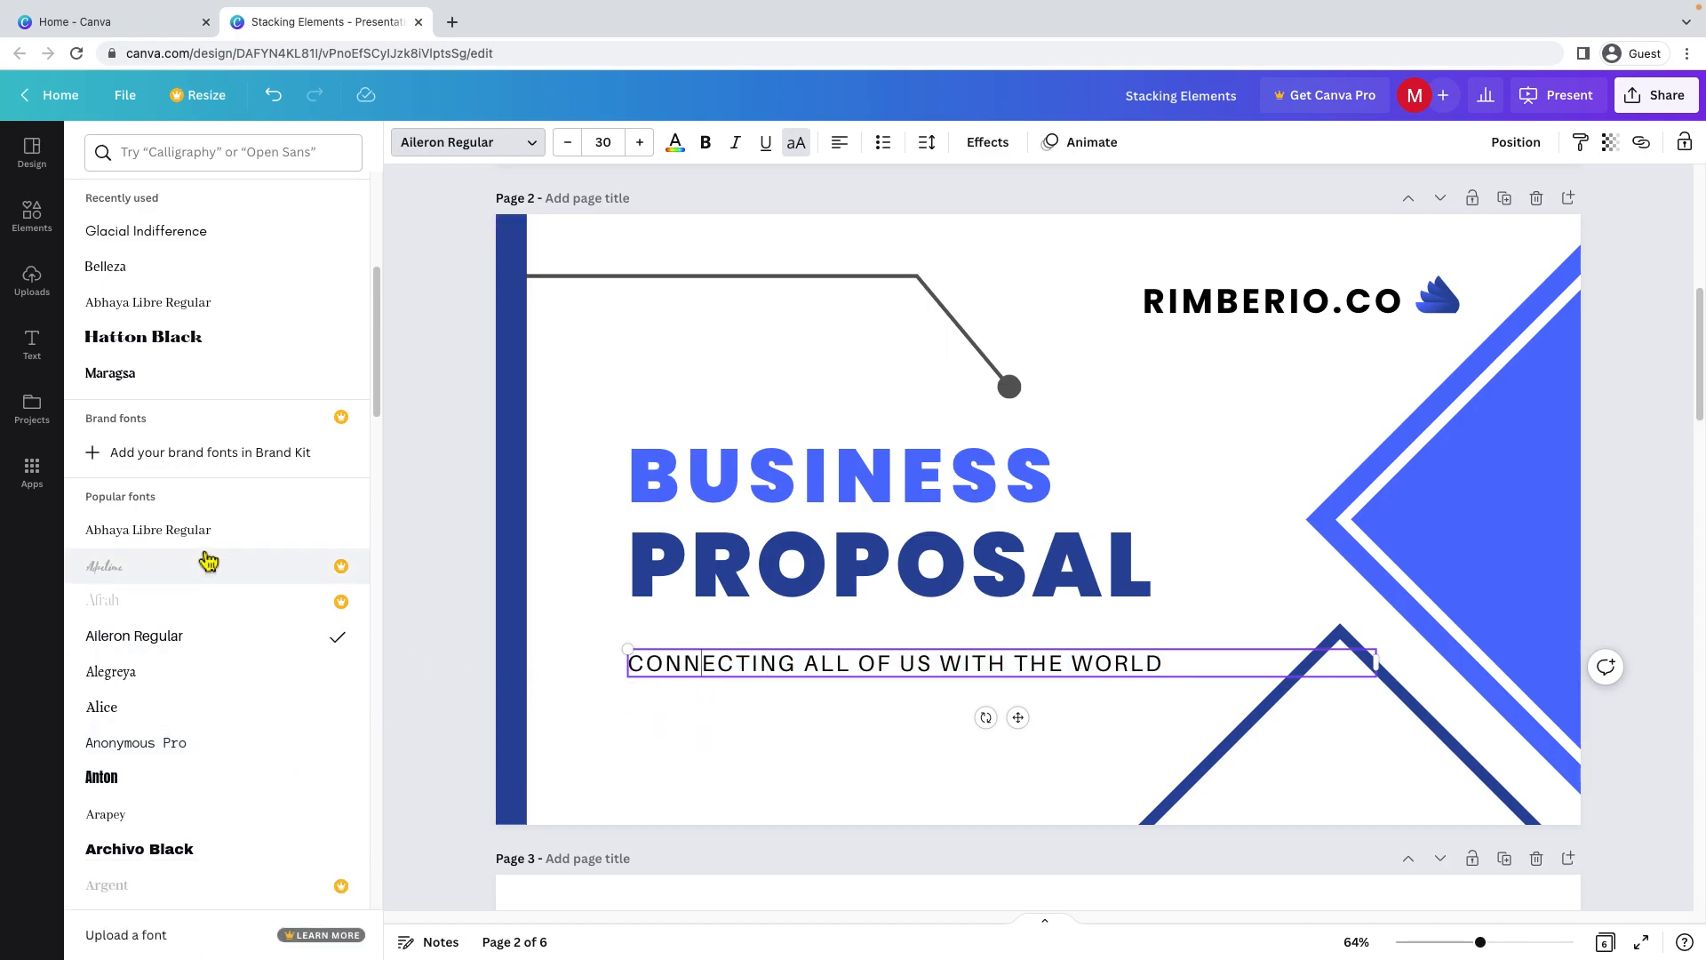
Search the available fonts for "pop" and close the font list without choosing one.
left_click(240, 147)
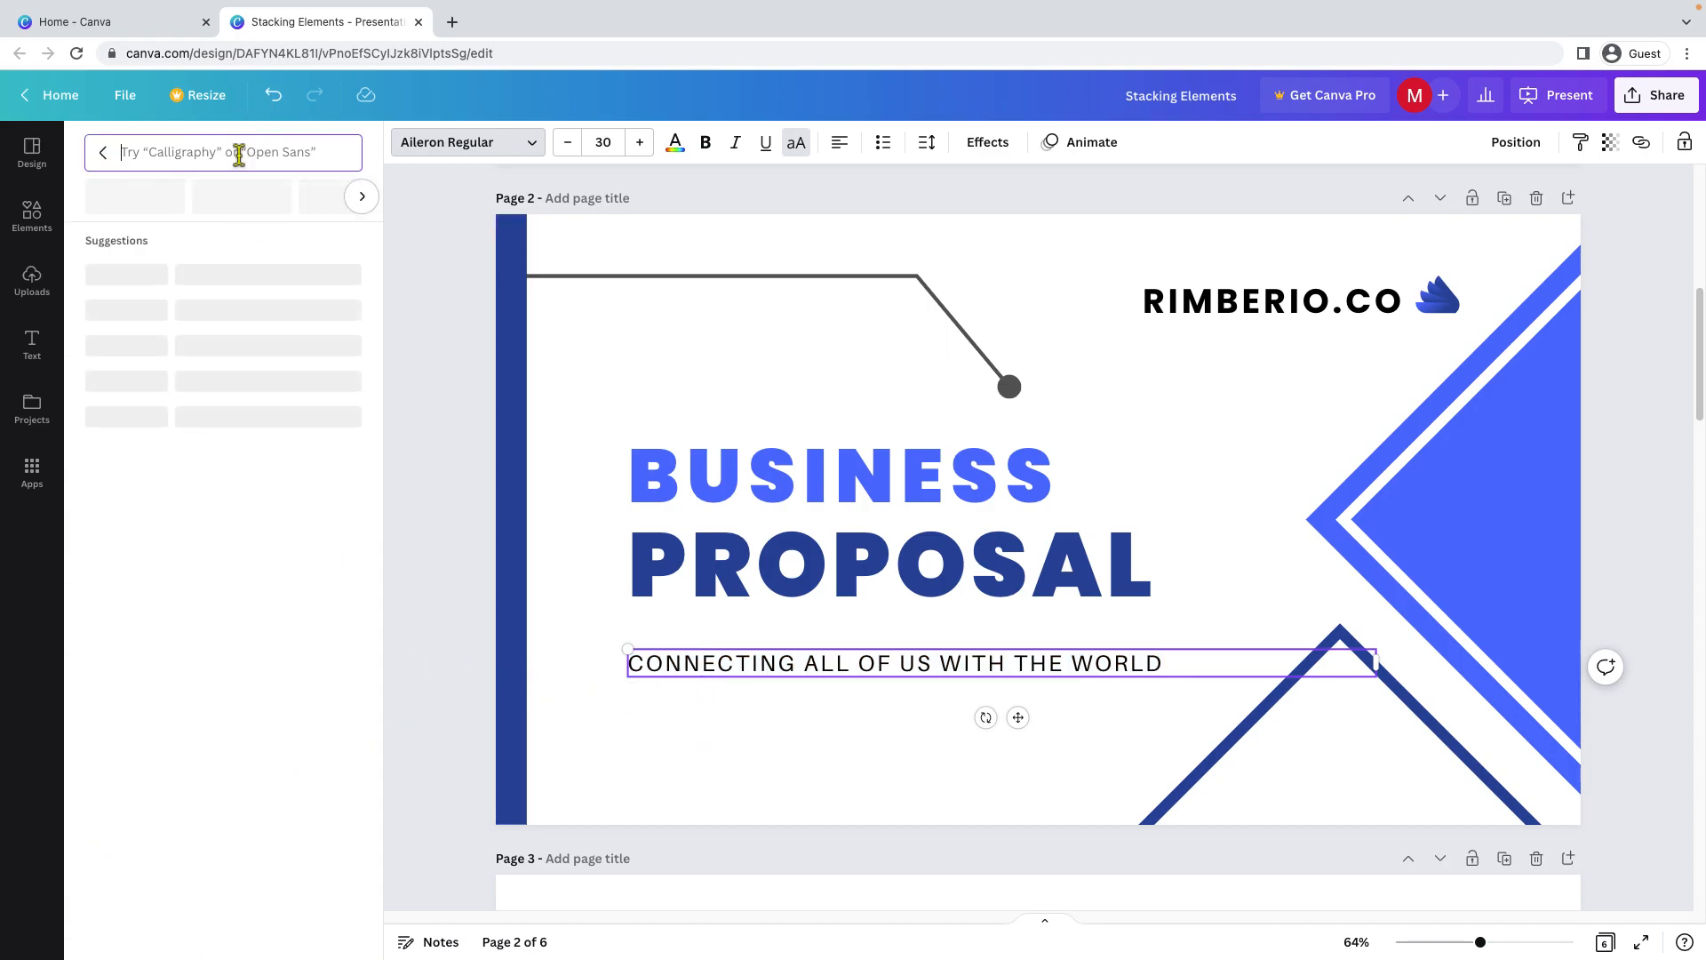
type("popp")
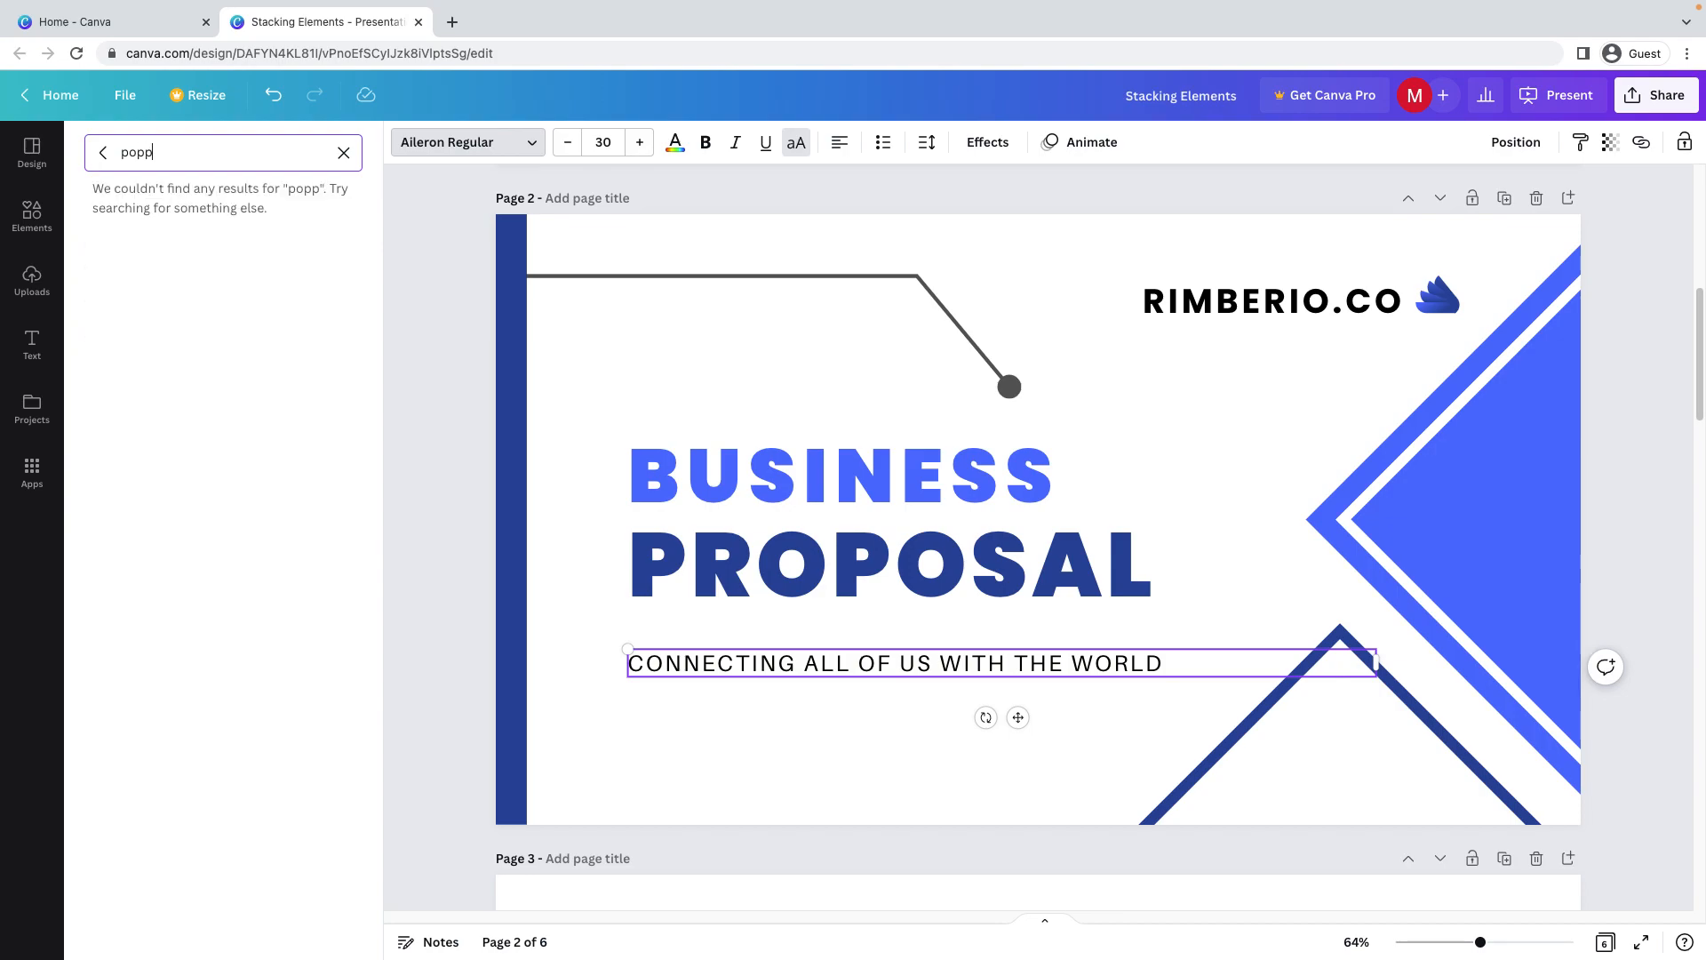
key("BackSpace")
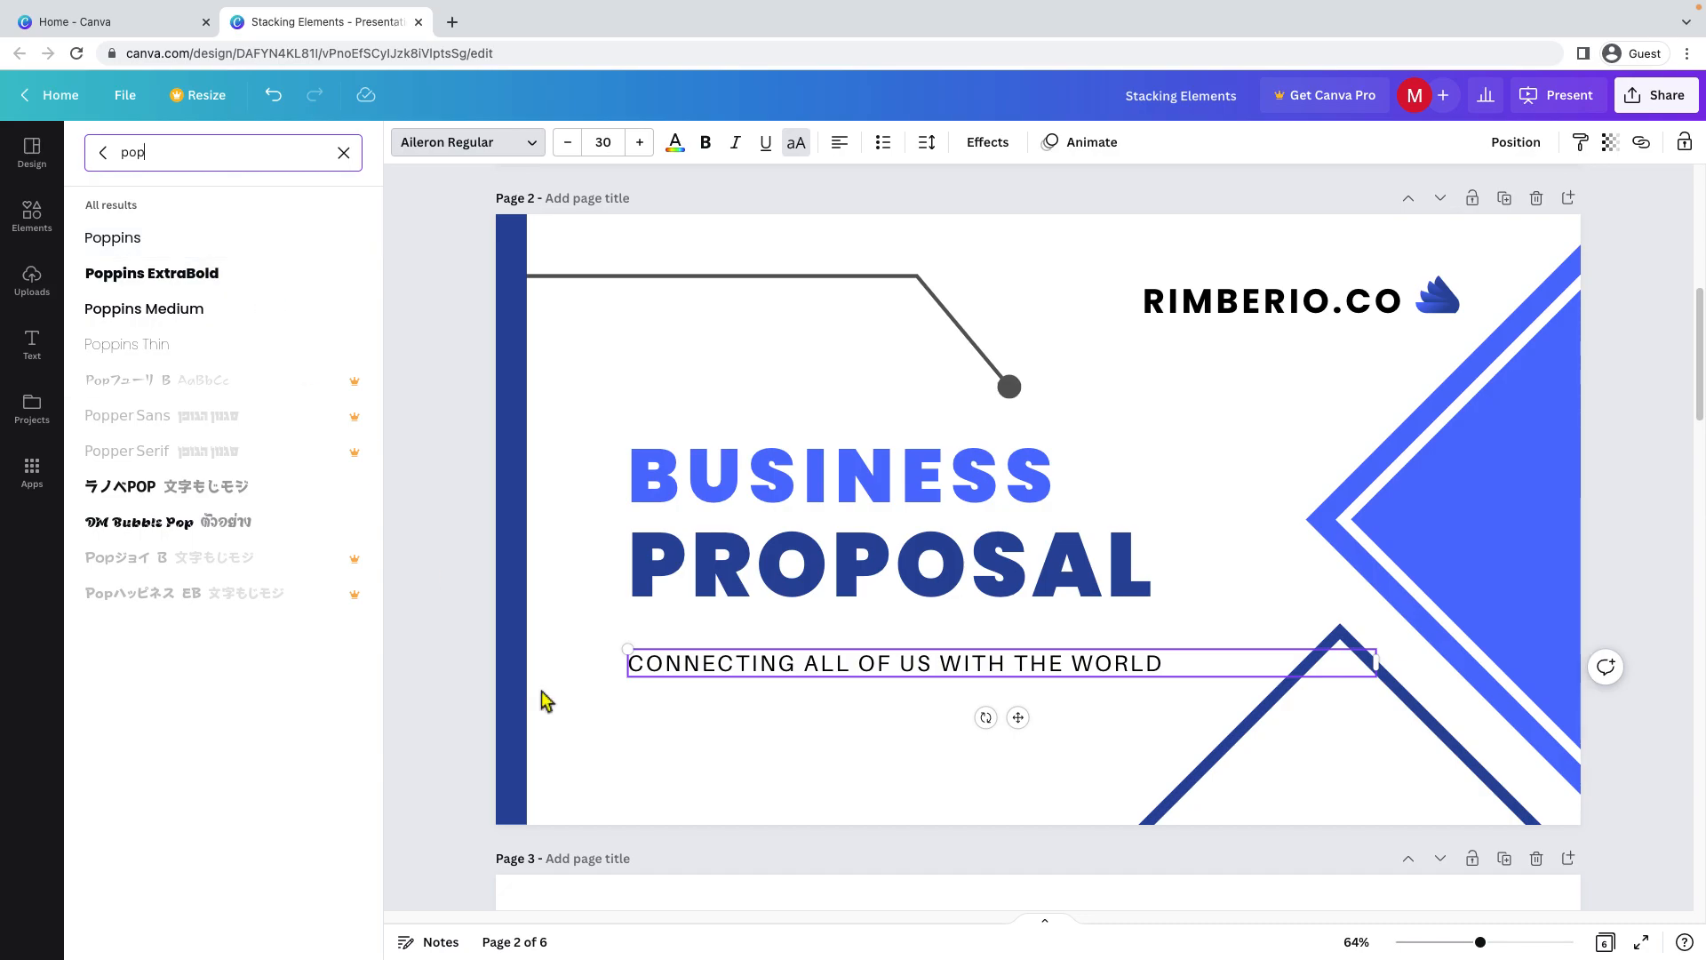
key("Escape")
Duplicate the tagline twice and stack the copies evenly beneath the original, aligned with its left edge.
left_click(701, 693)
left_click(699, 667)
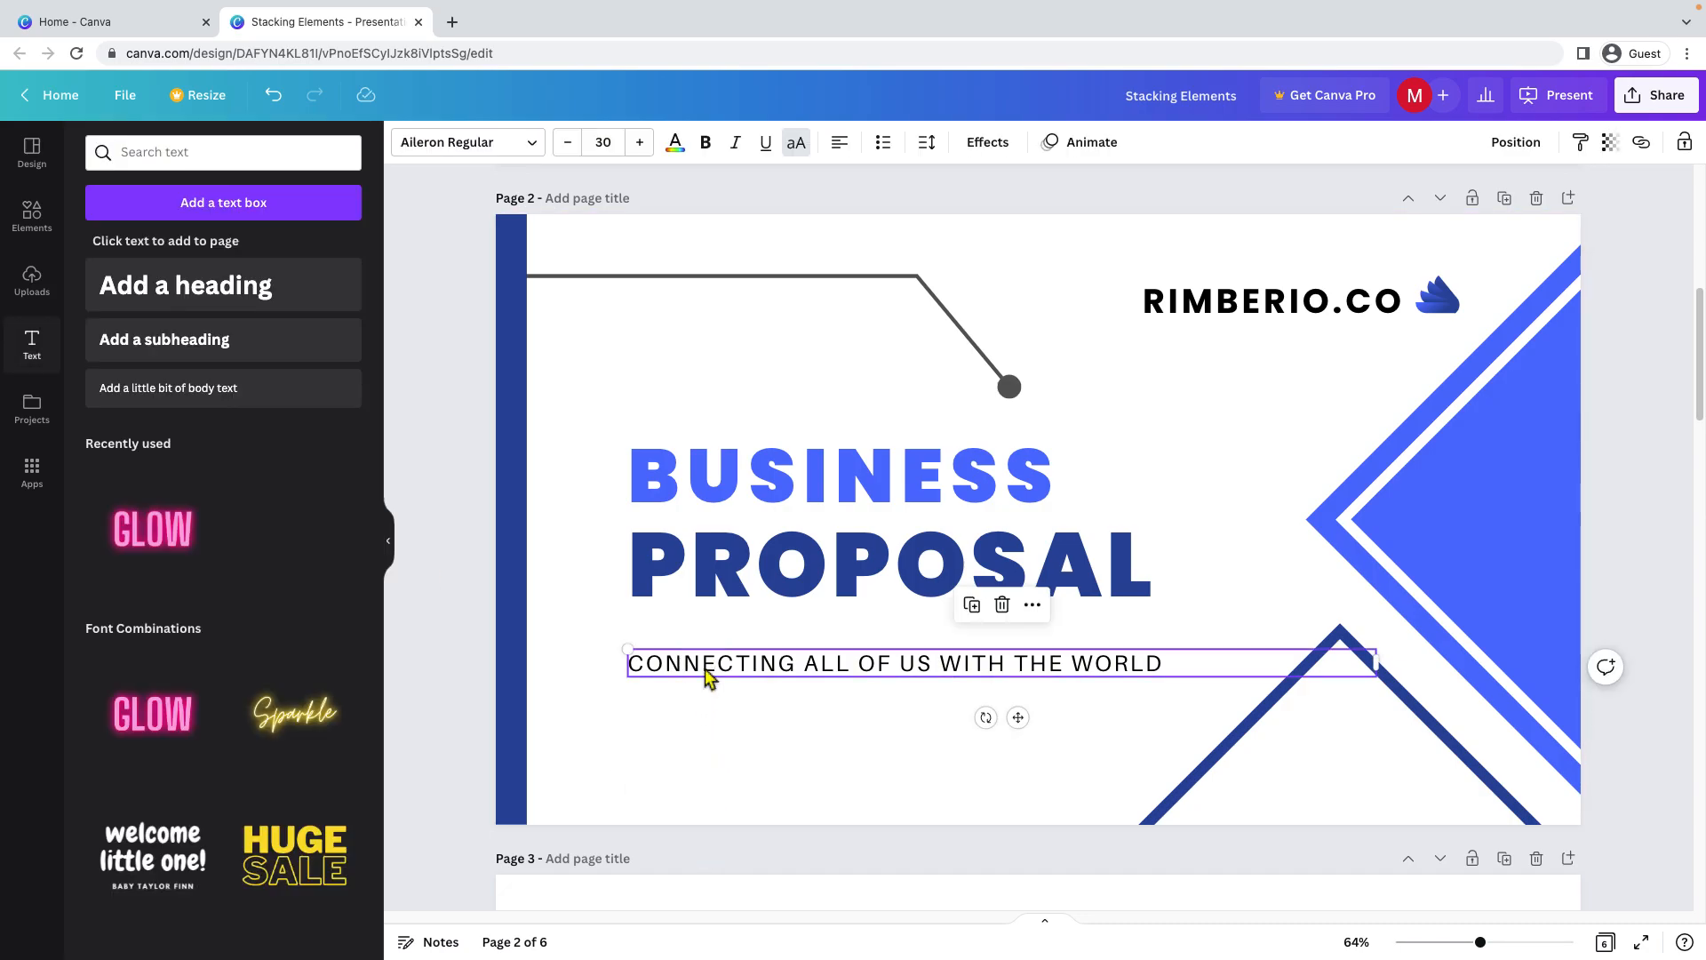
key("ctrl+d")
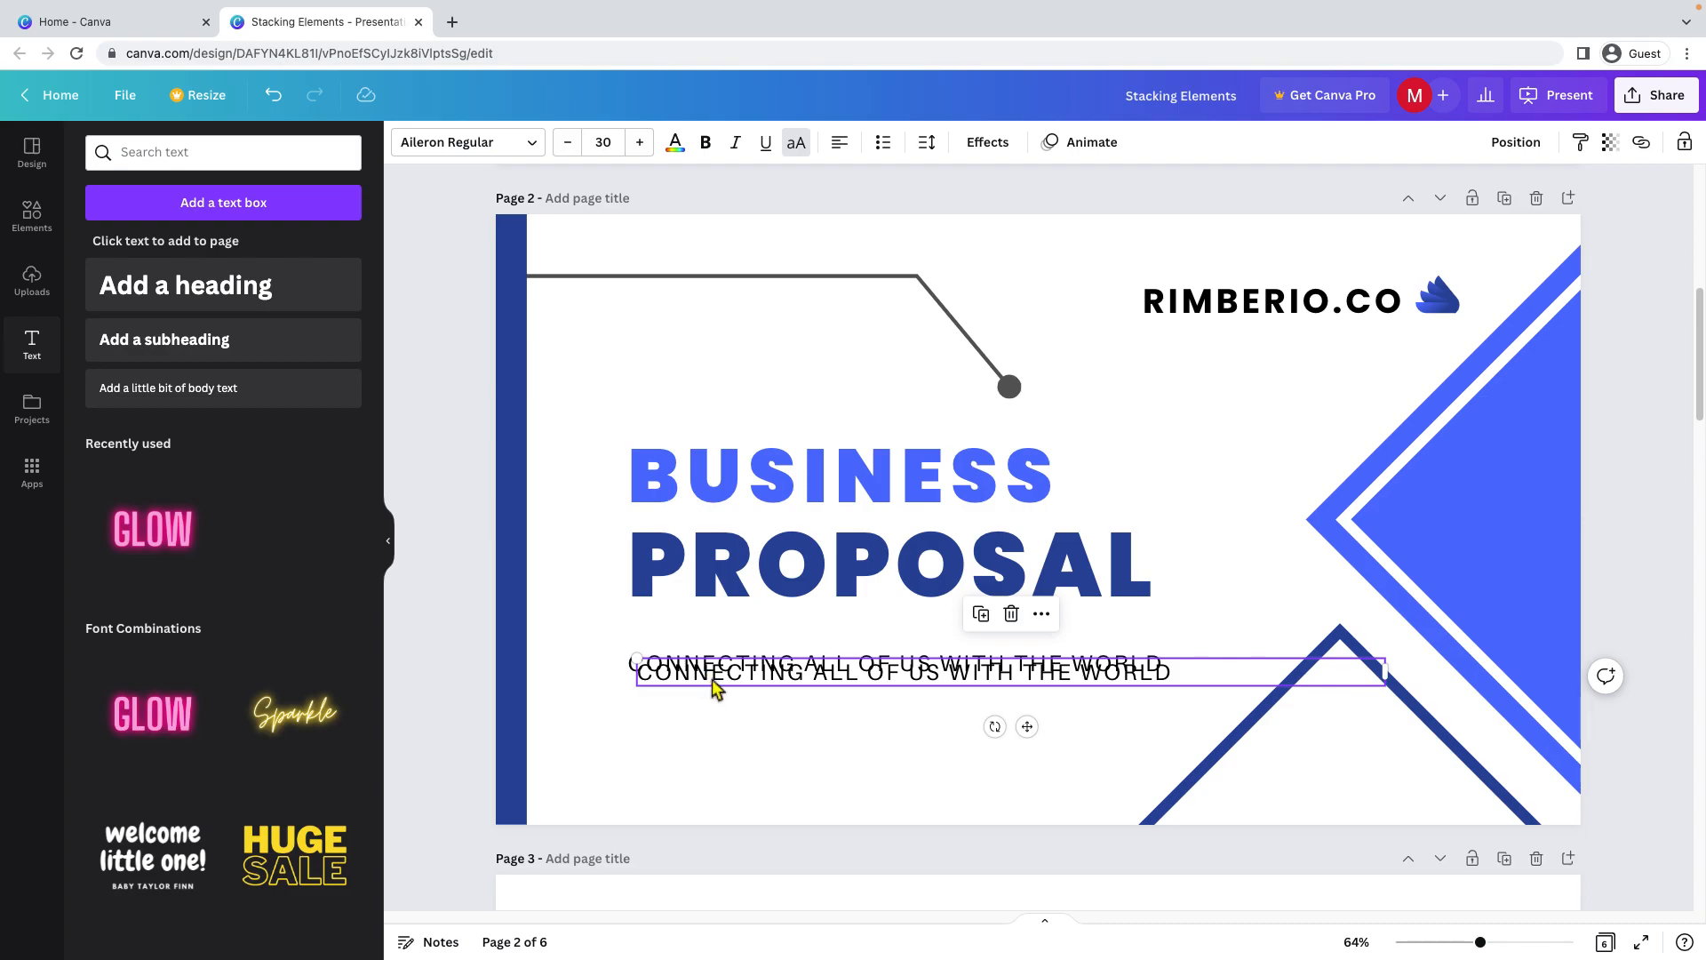
mouse_move(711, 679)
left_mouse_down()
mouse_move(695, 727)
mouse_move(708, 702)
left_mouse_up()
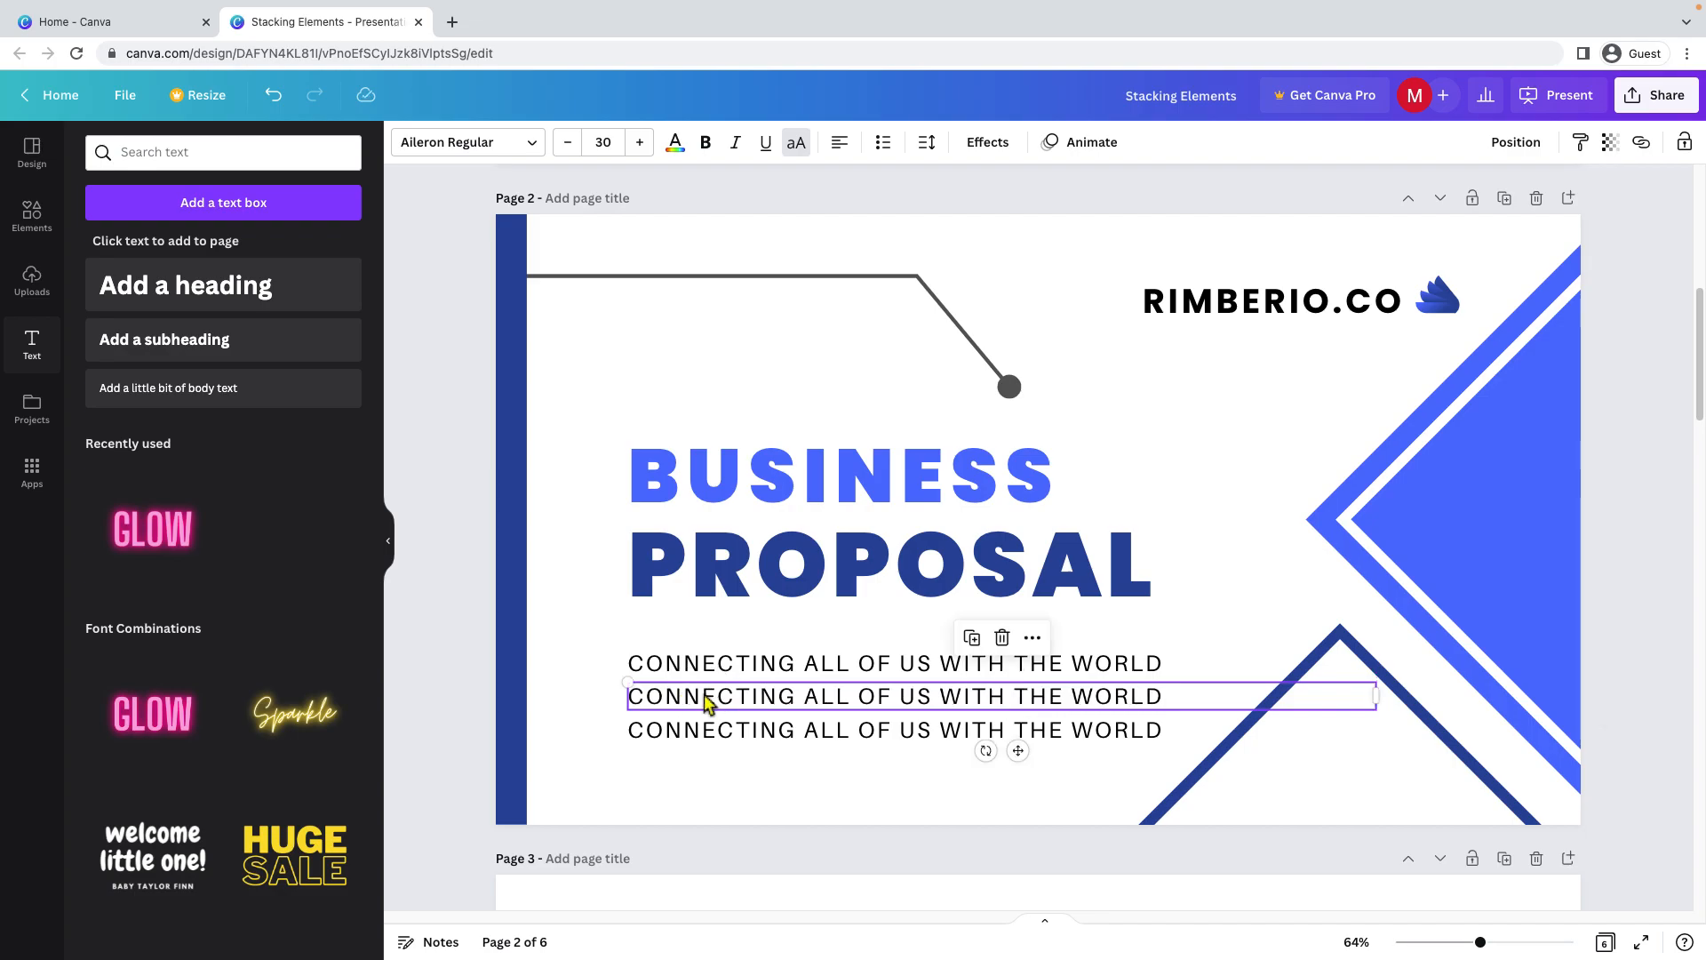
left_click(619, 724)
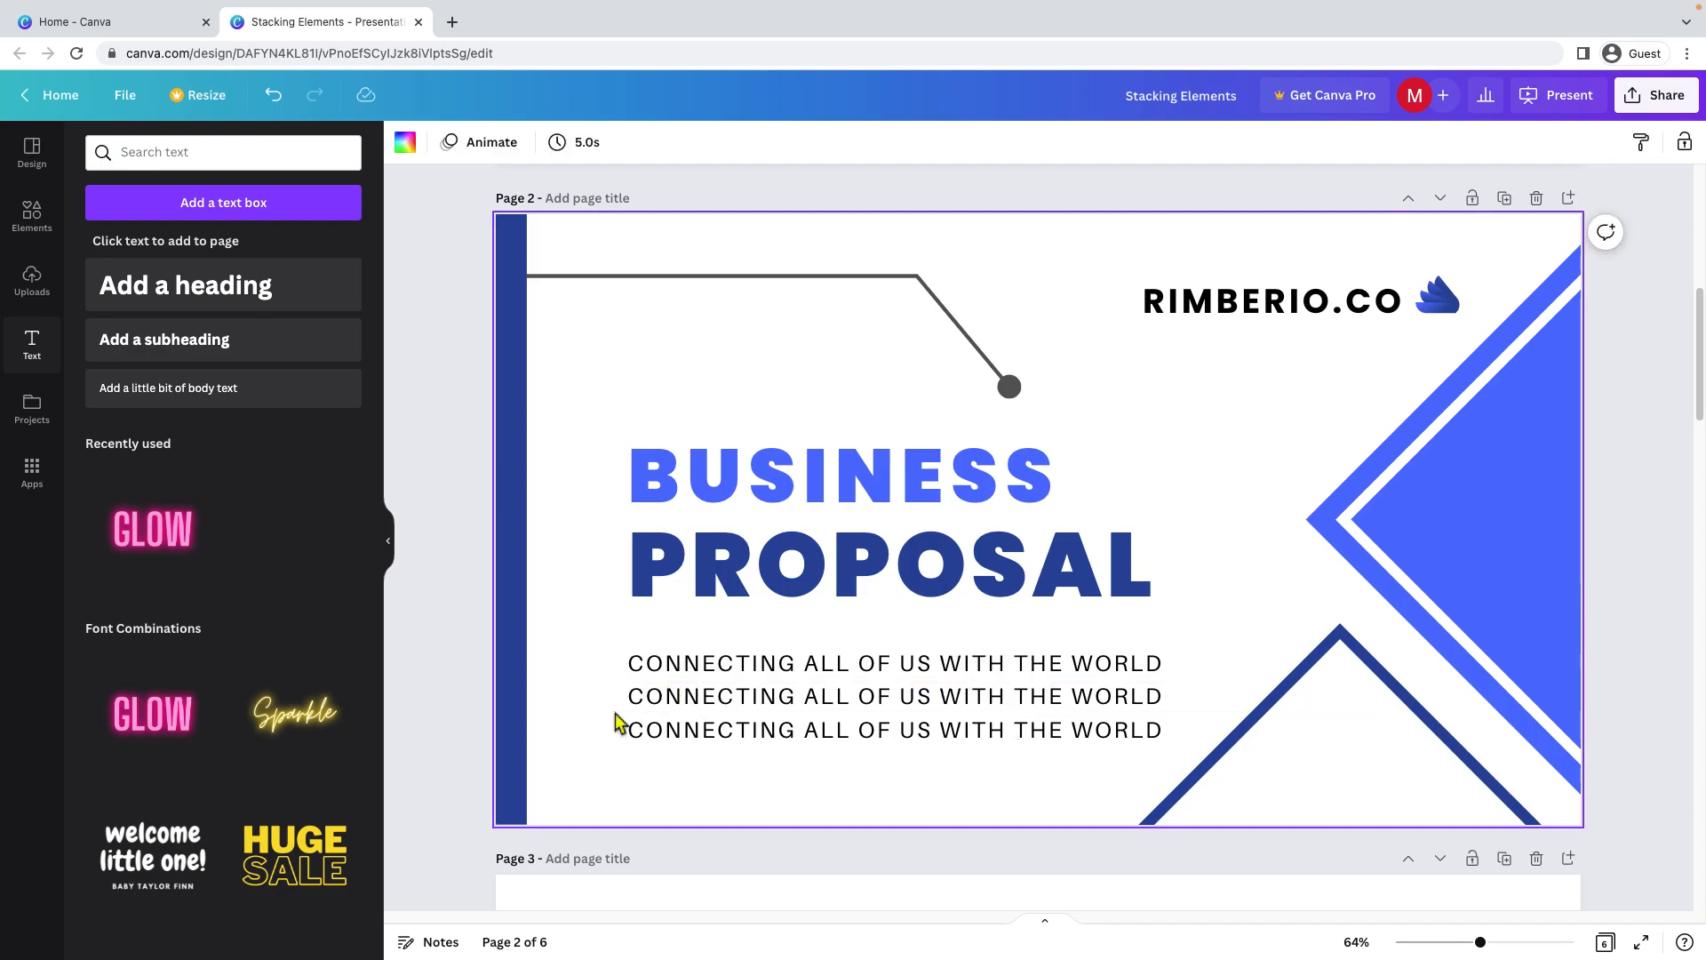
Find fonts matching "pop" and set the uppermost of the three stacked taglines to Poppins.
left_click(748, 668)
left_click(490, 142)
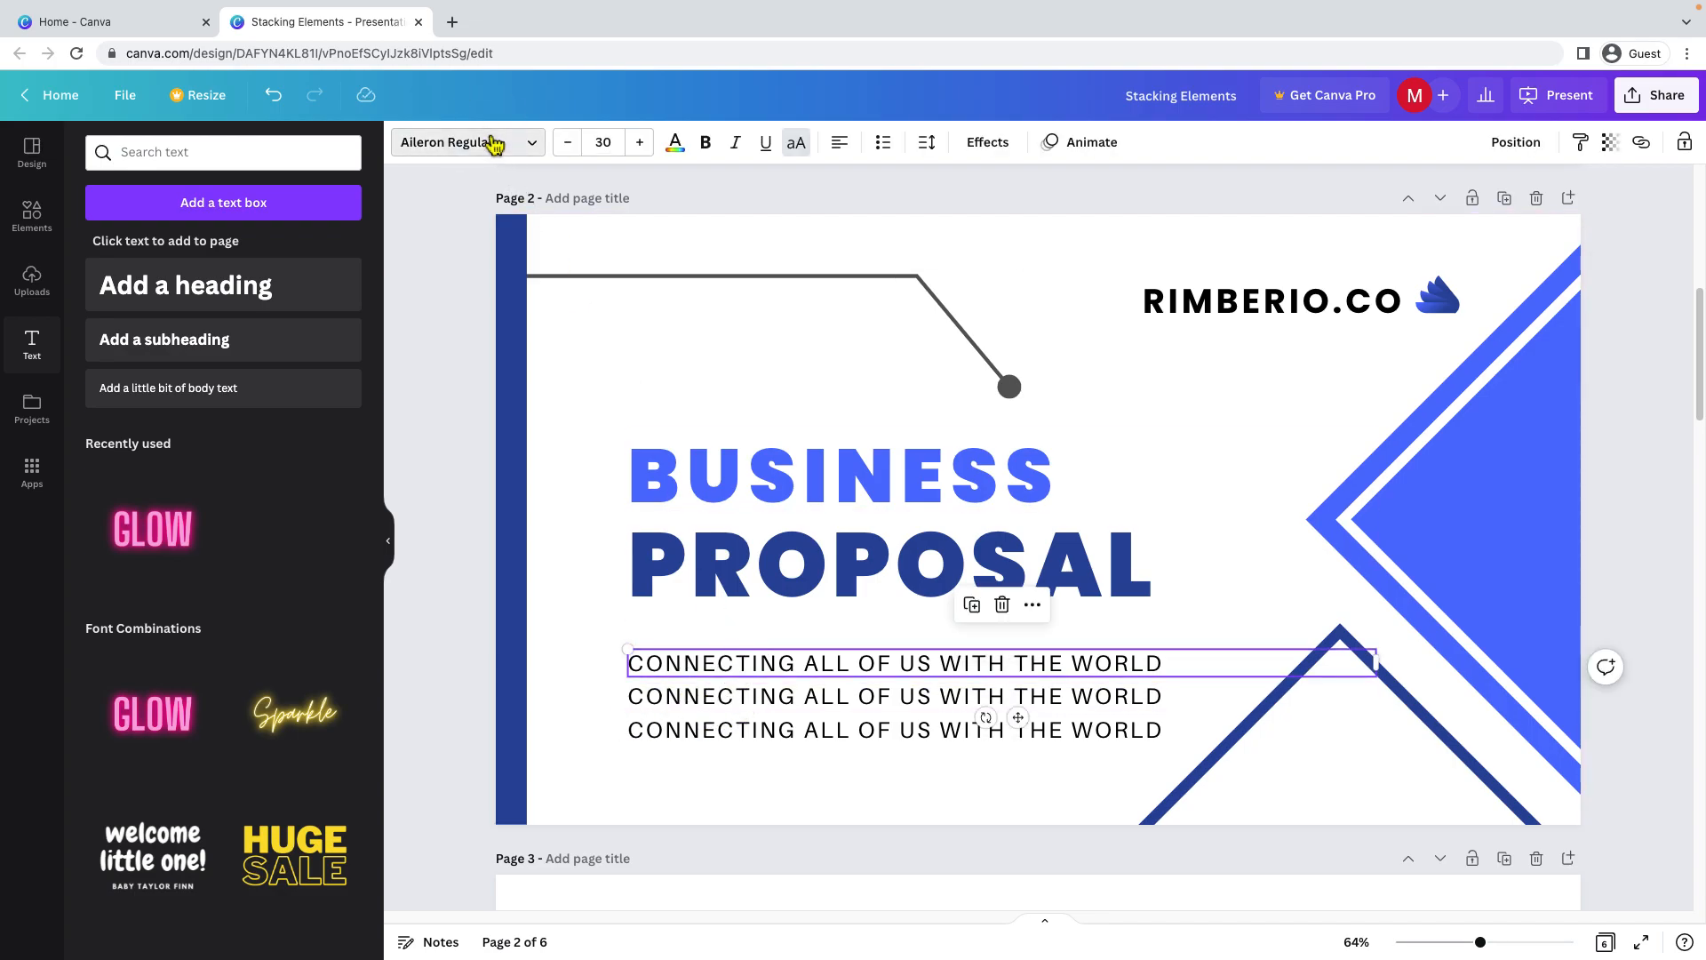
type("pop")
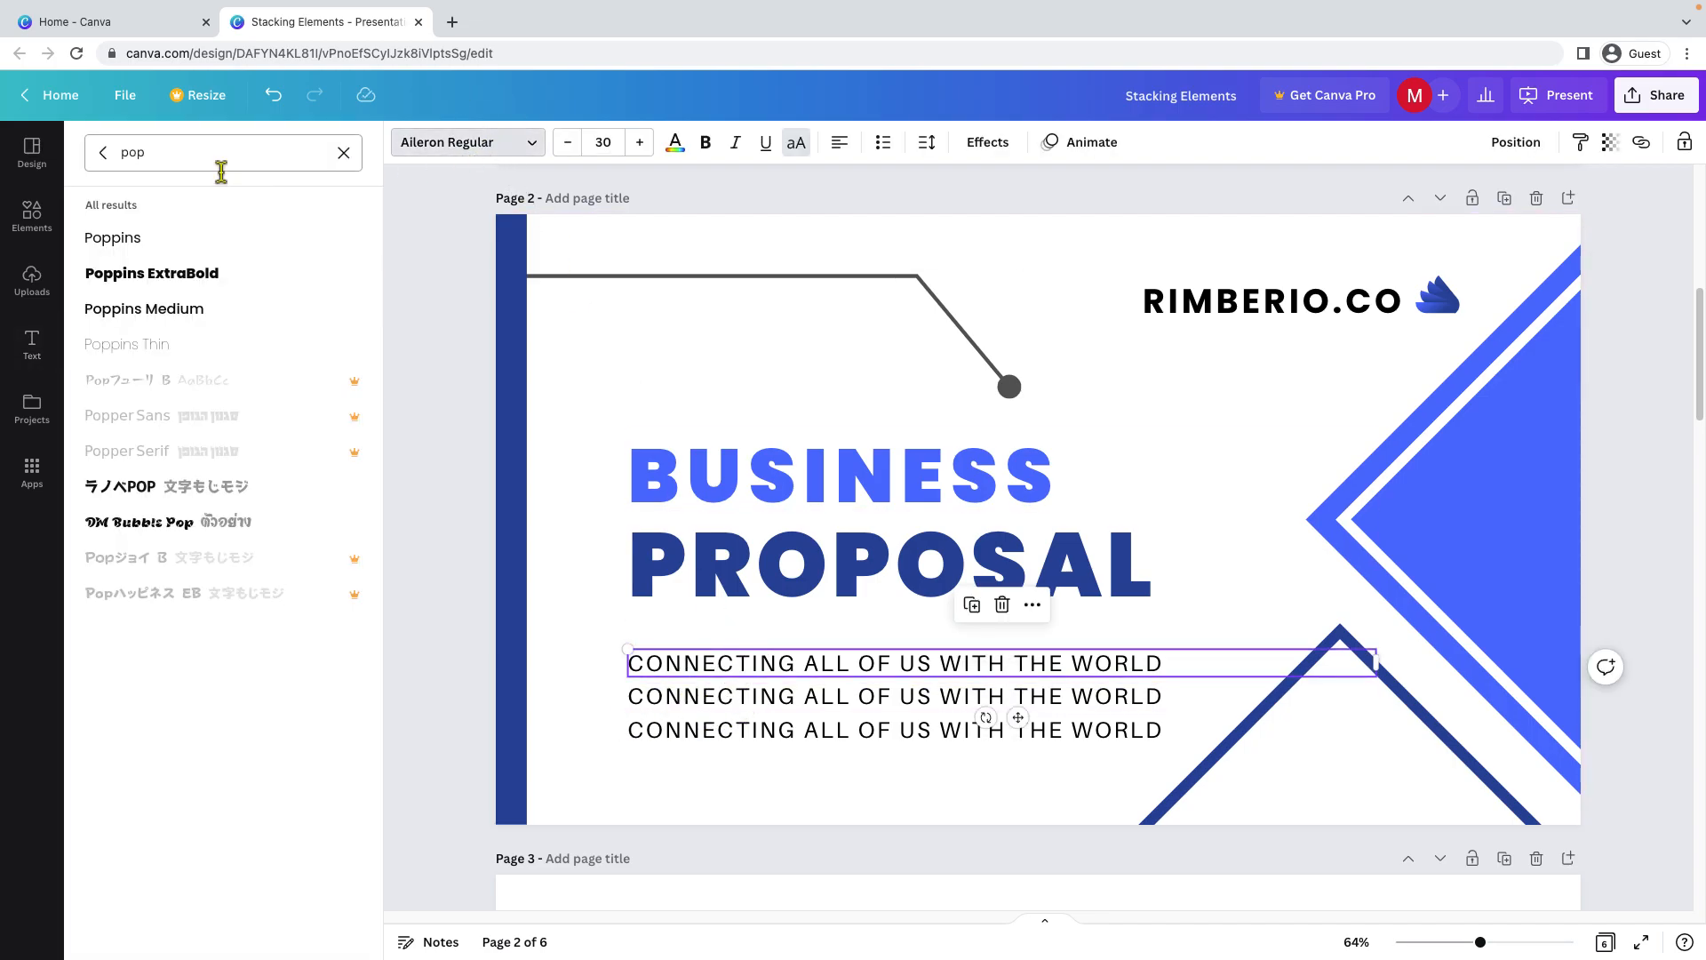
left_click(183, 243)
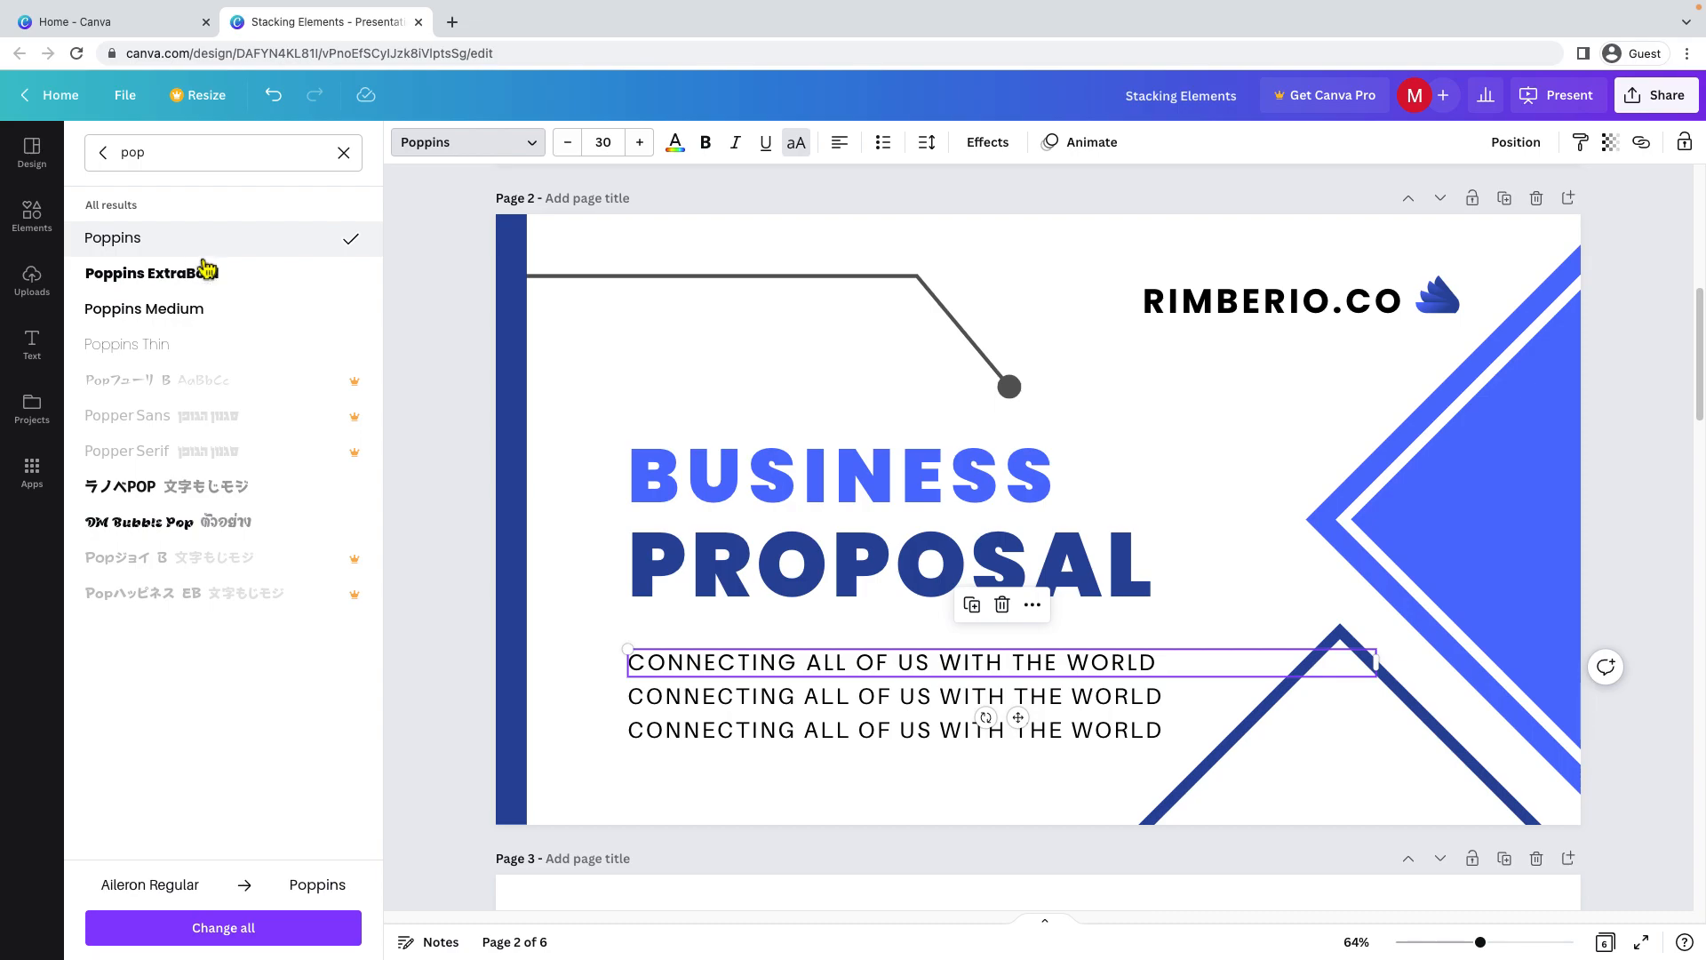
Set the font of the middle tagline to Poppins Medium and of the lowest tagline to Poppins ExtraBold.
left_click(723, 698)
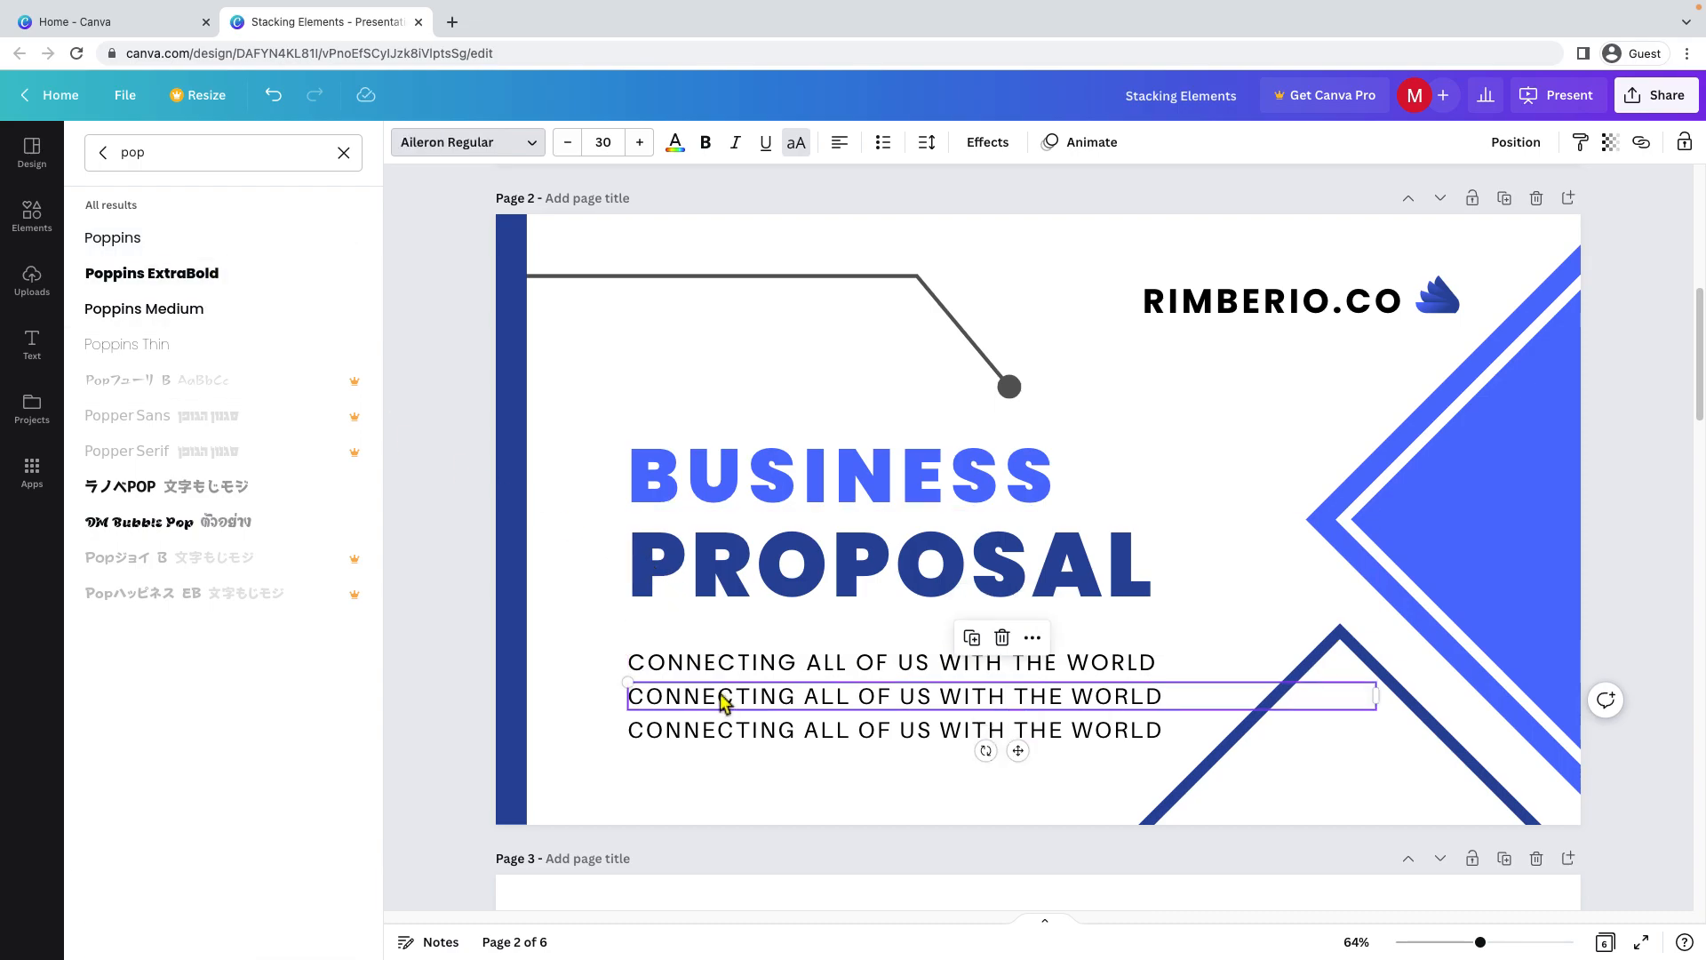
left_click(201, 328)
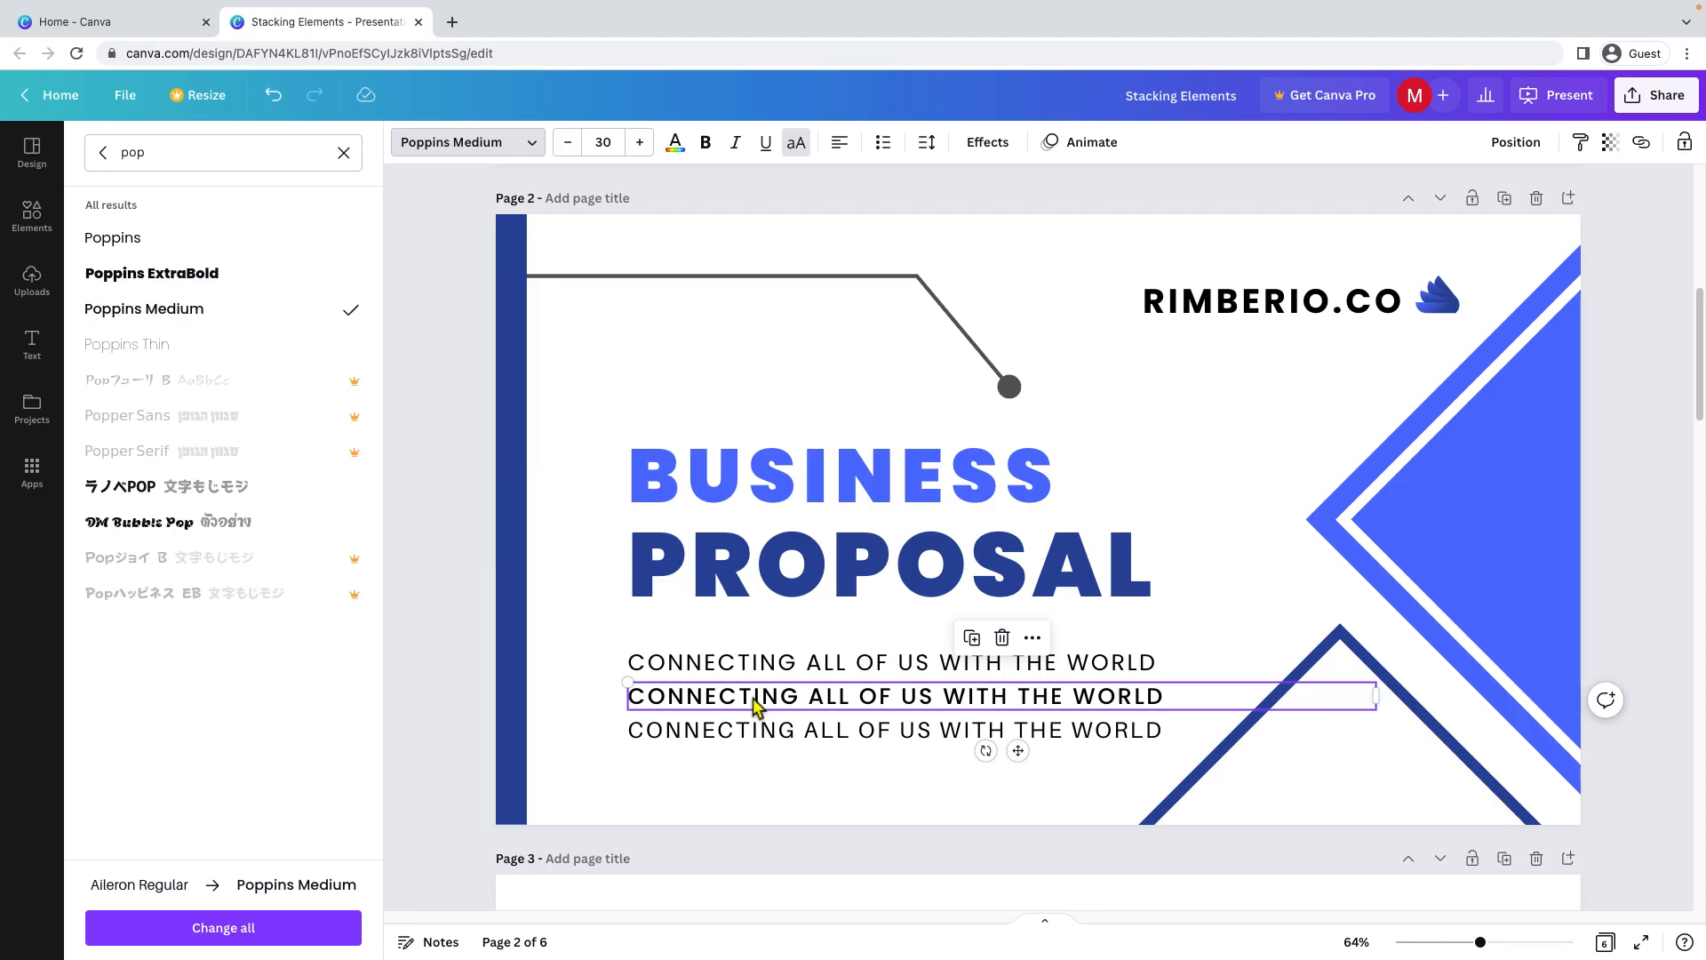
left_click(755, 728)
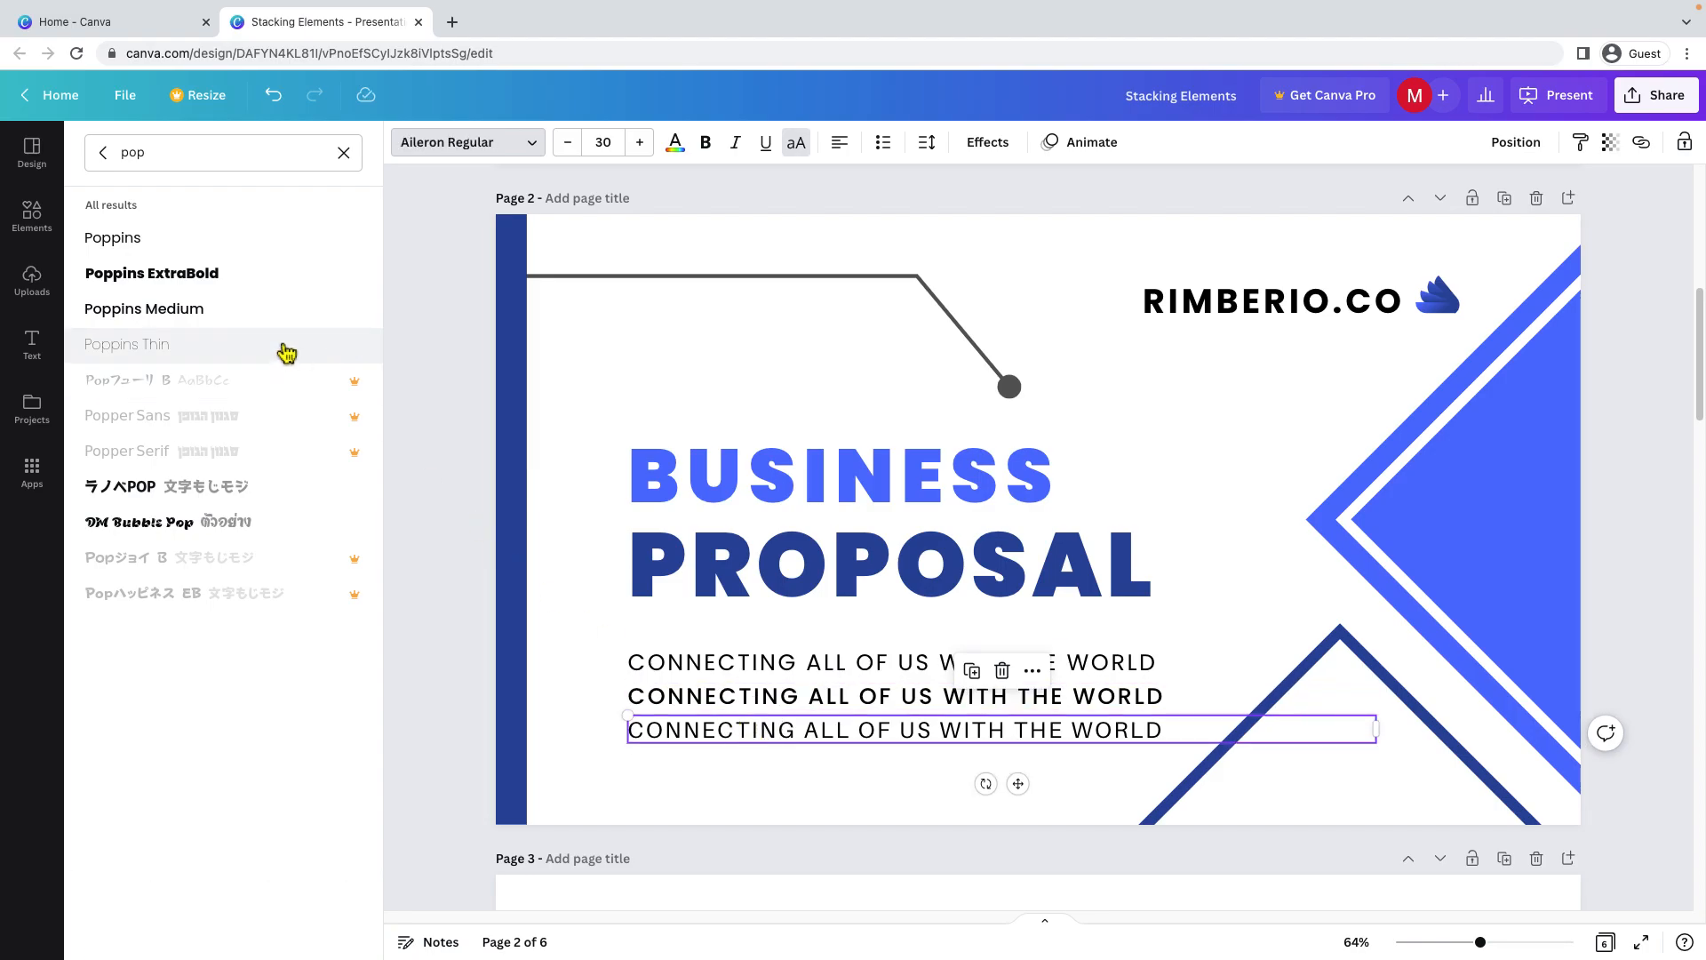
left_click(238, 289)
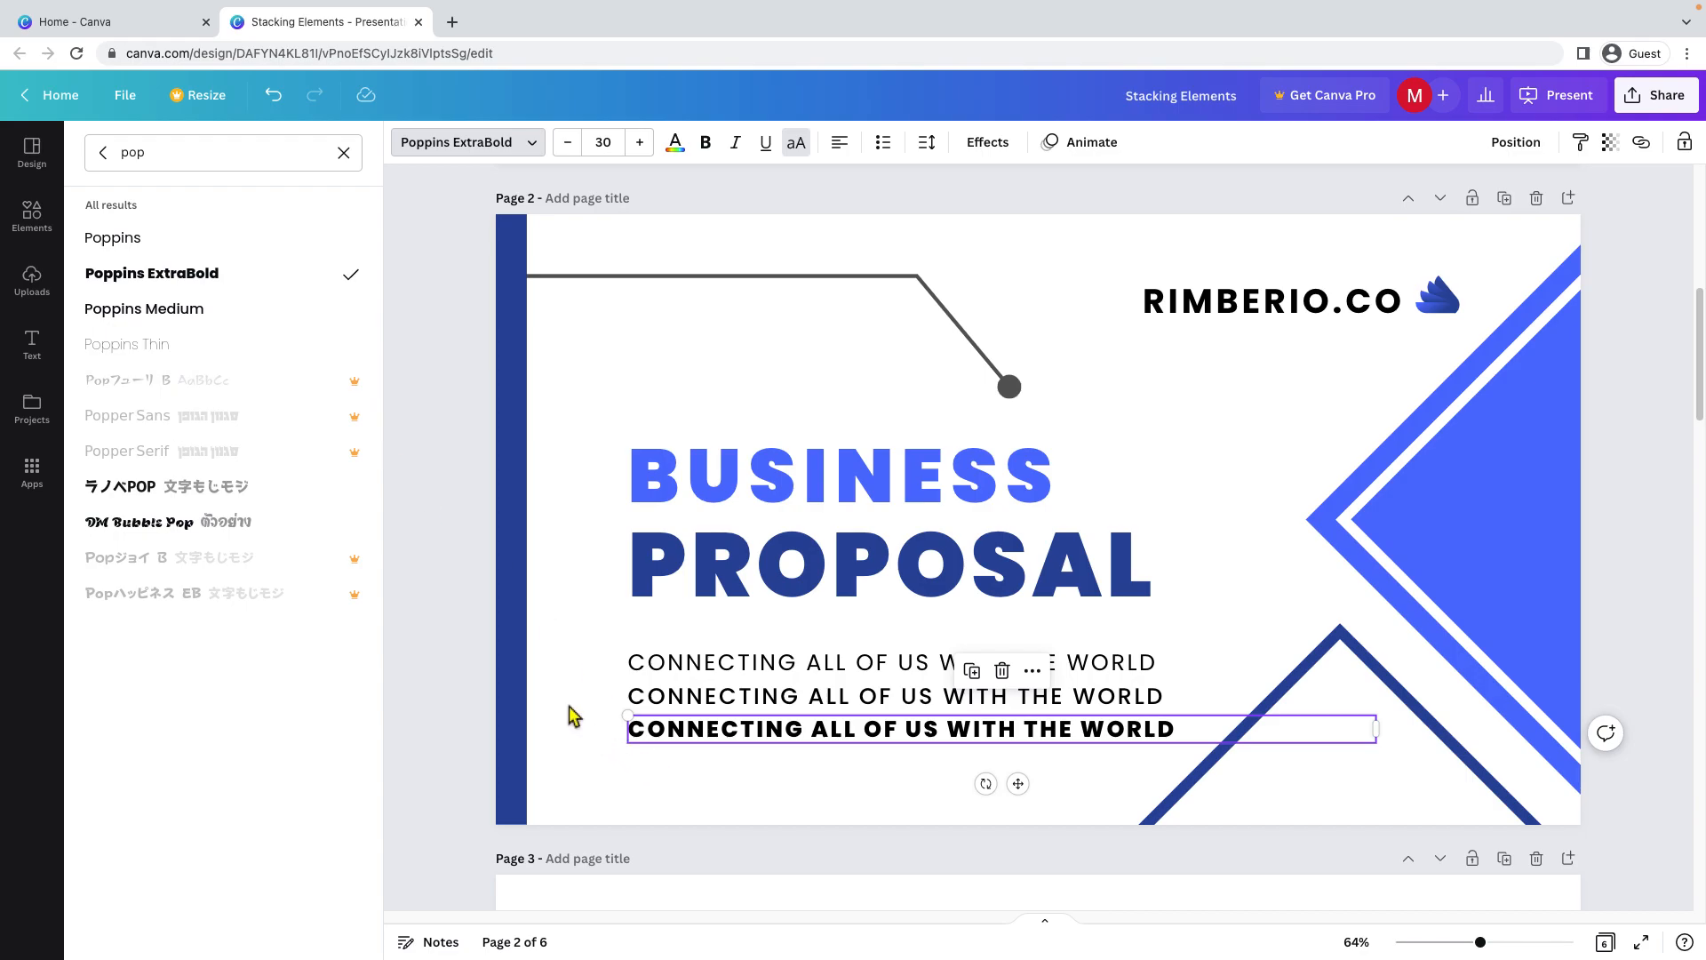
left_click(576, 704)
left_click(573, 702)
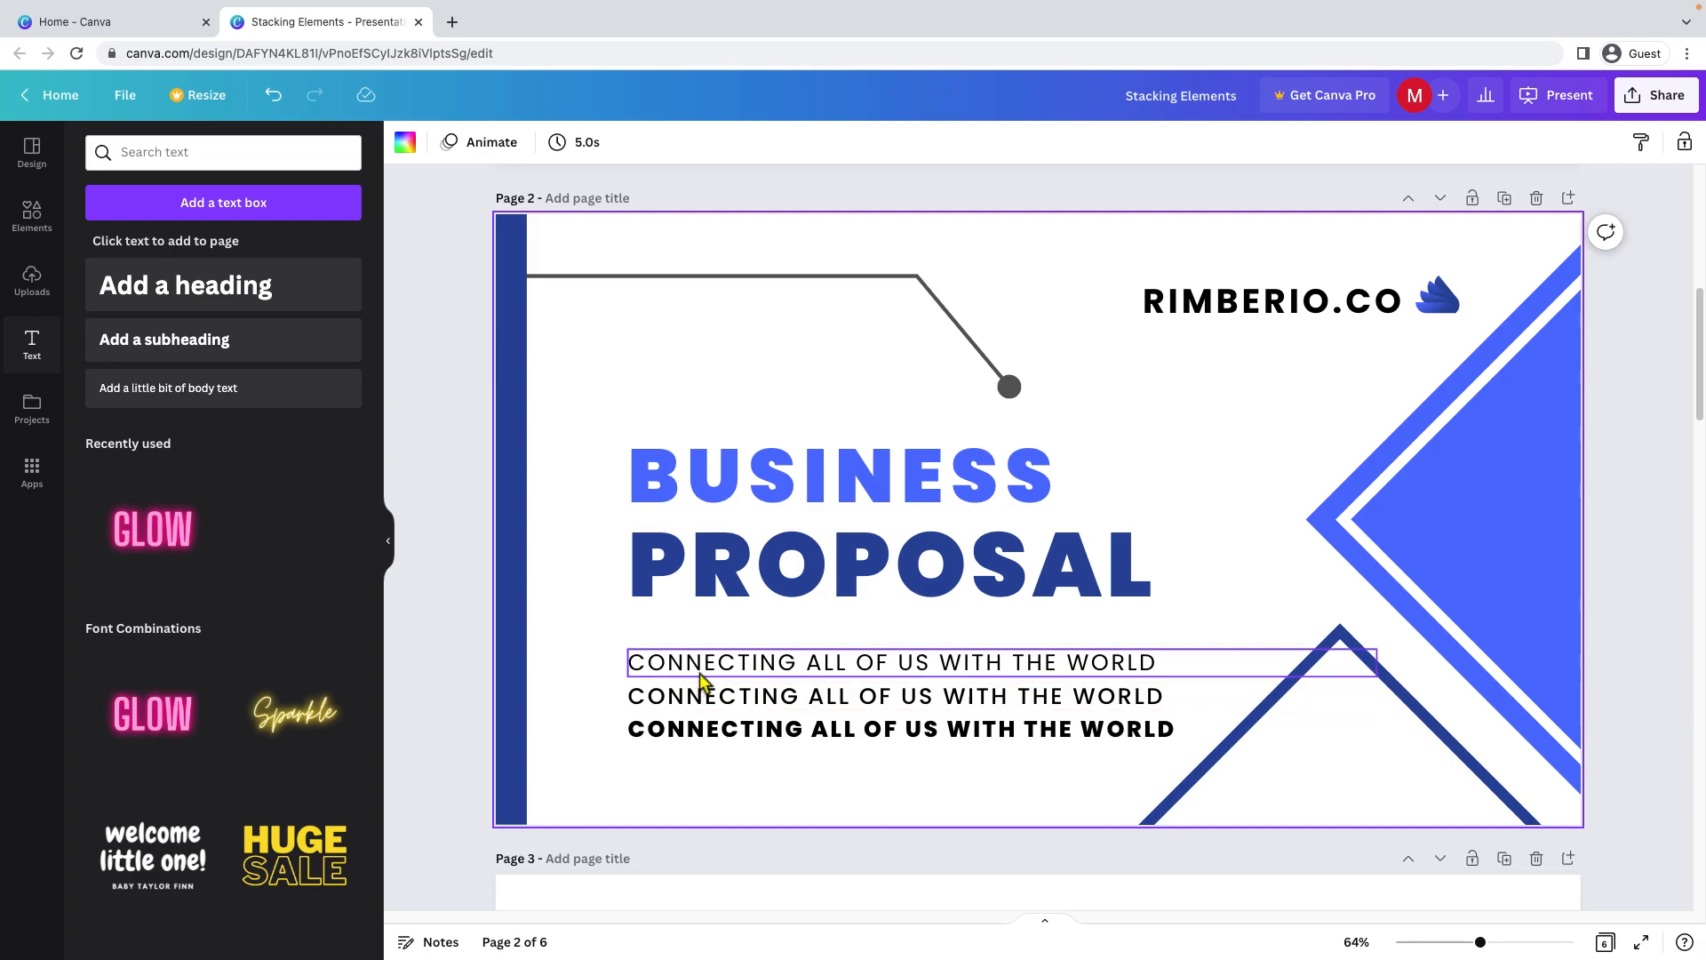
Compare the fonts of the three stacked taglines by selecting them one after another and in pairs.
left_click(700, 674)
left_click(709, 698)
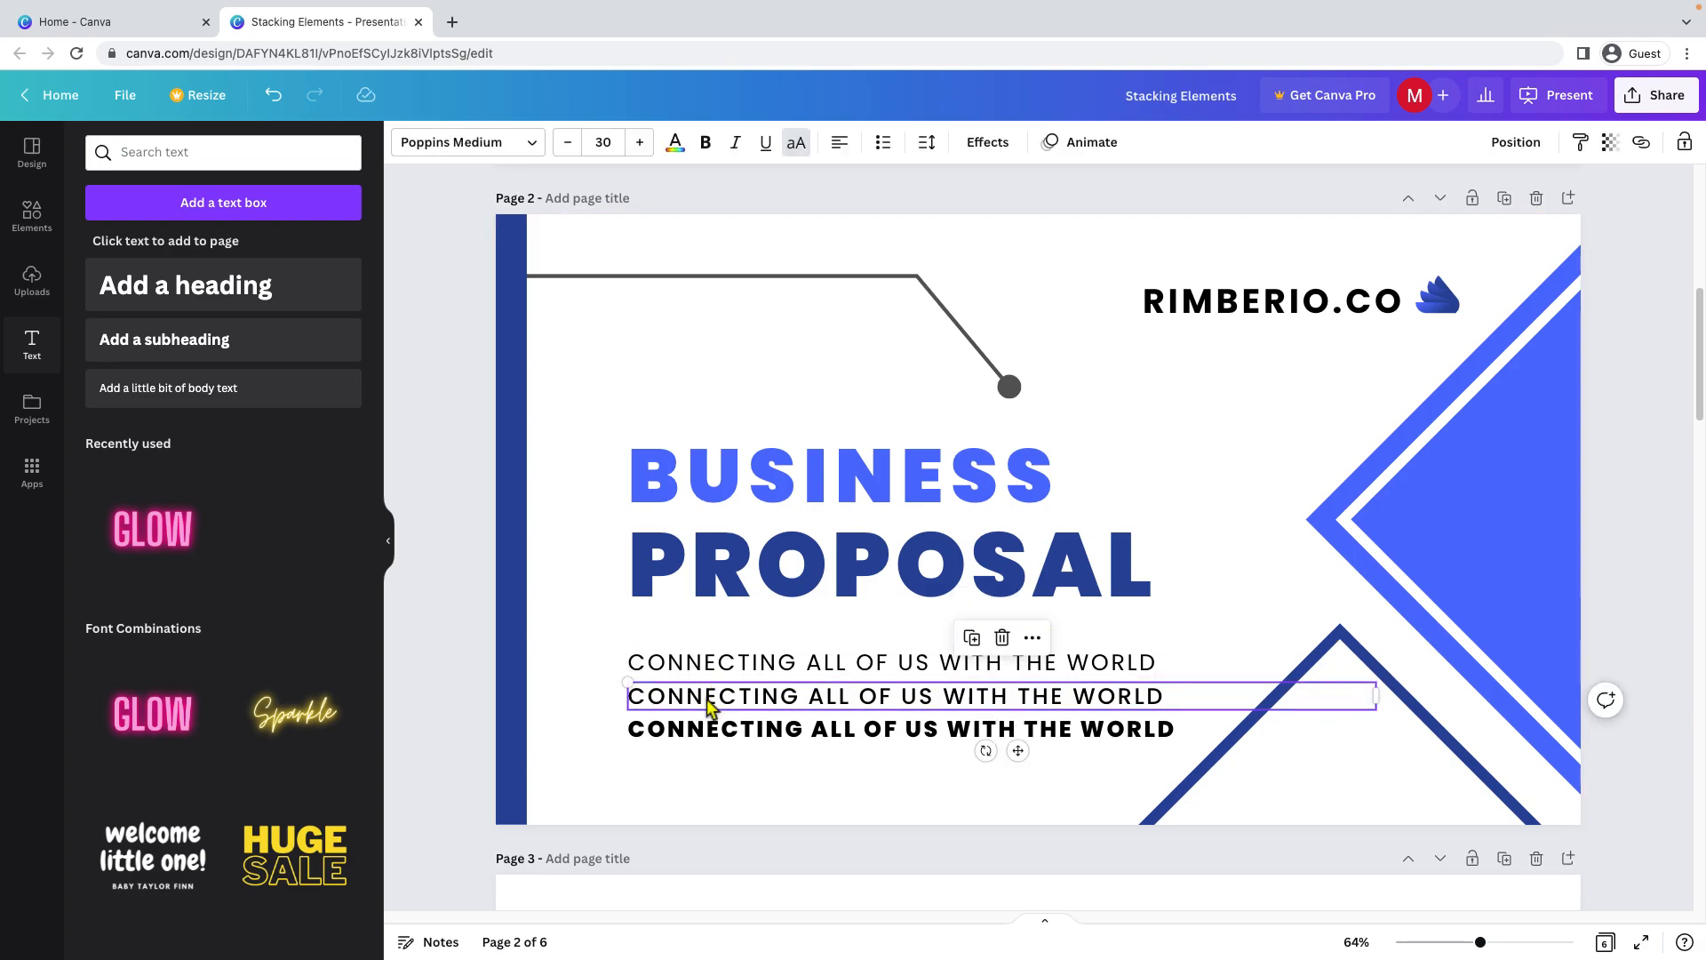
left_click(713, 733)
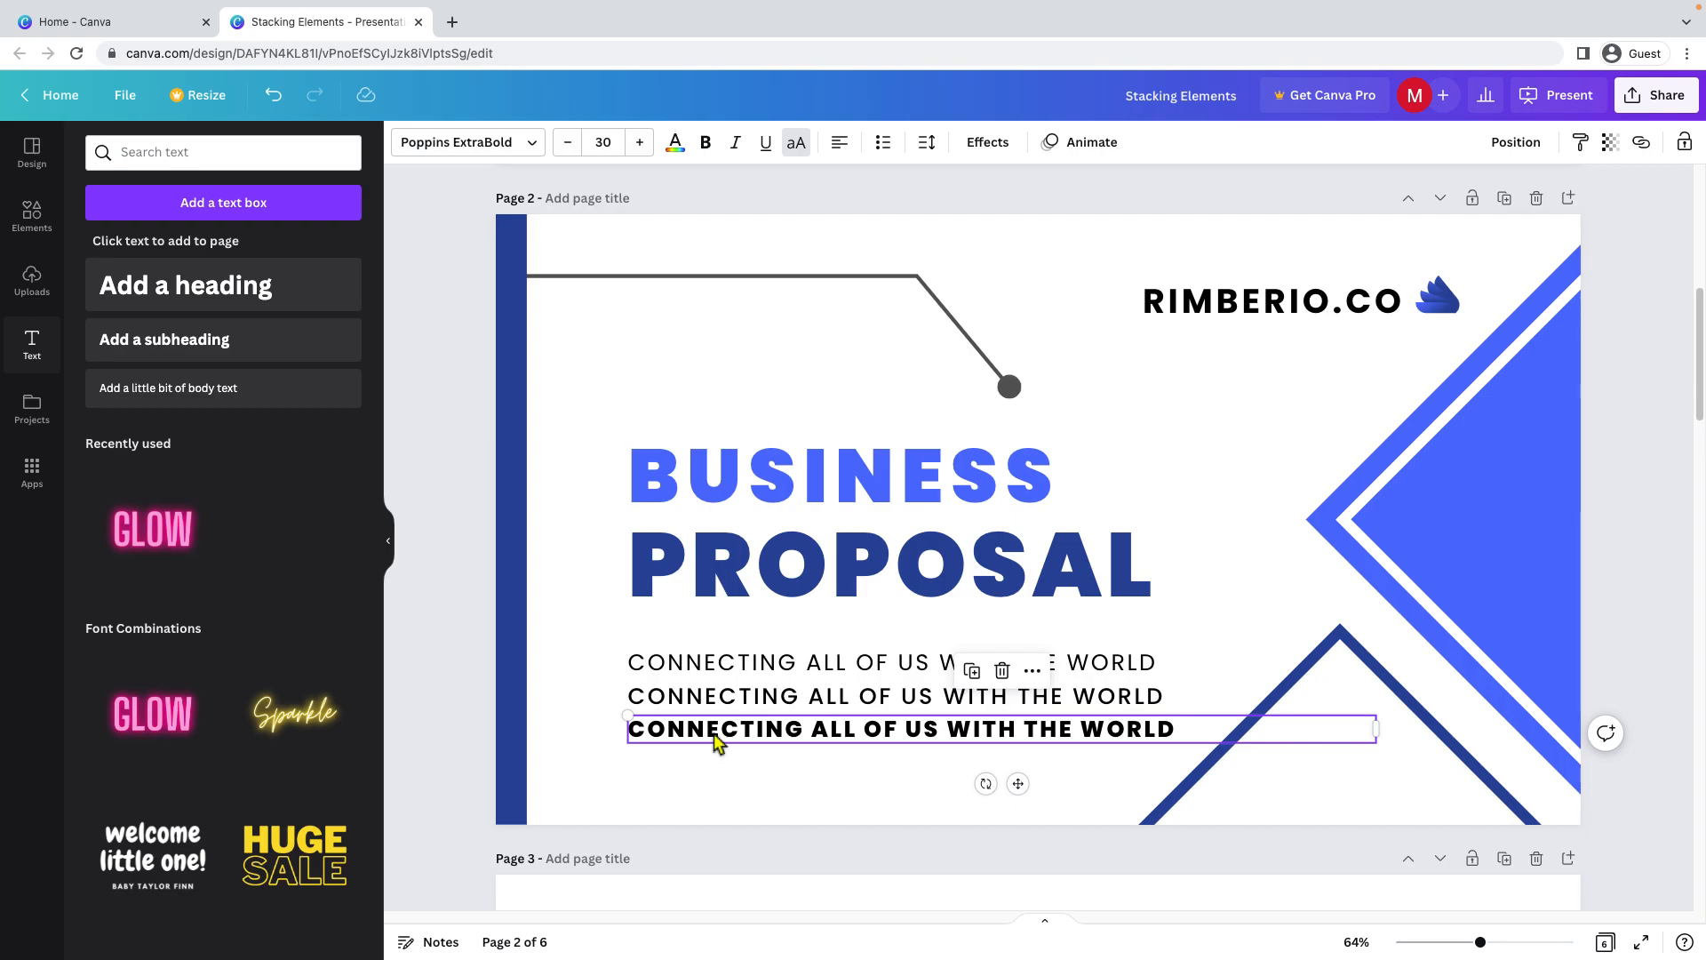
left_click(716, 668)
left_click(718, 697, "shift")
left_click(718, 697)
left_click(718, 729)
left_click(720, 667, "shift")
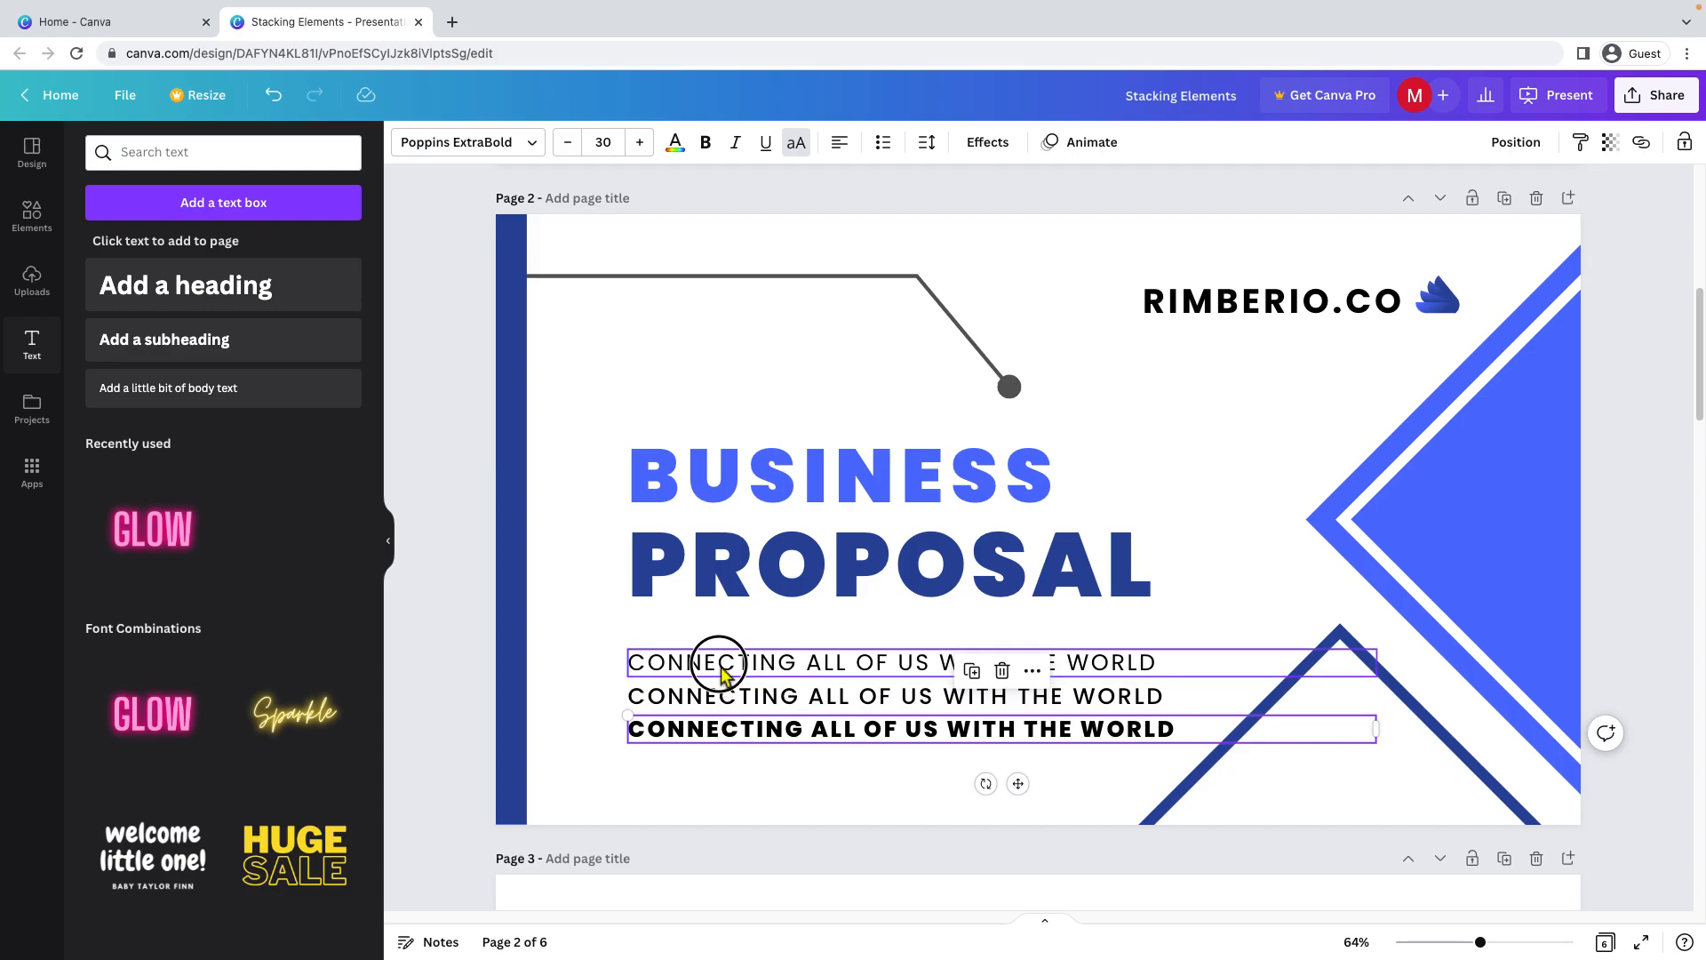
left_click(721, 673)
left_click(724, 700, "shift")
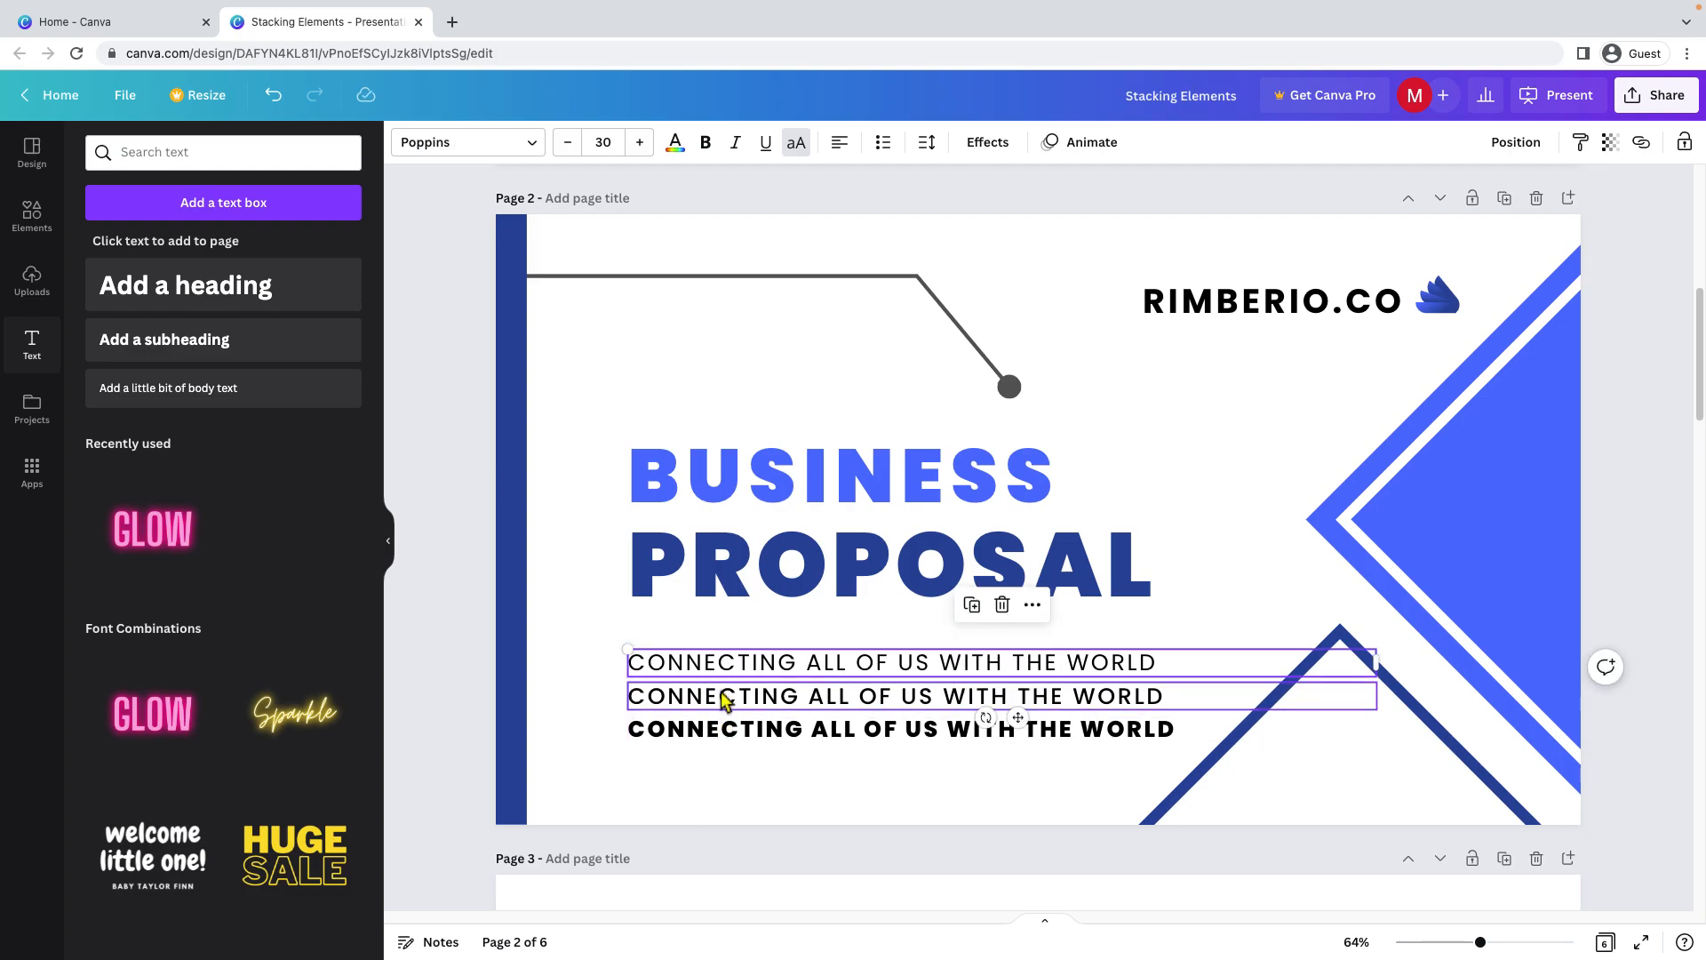
left_click(724, 697)
left_click(727, 730, "shift")
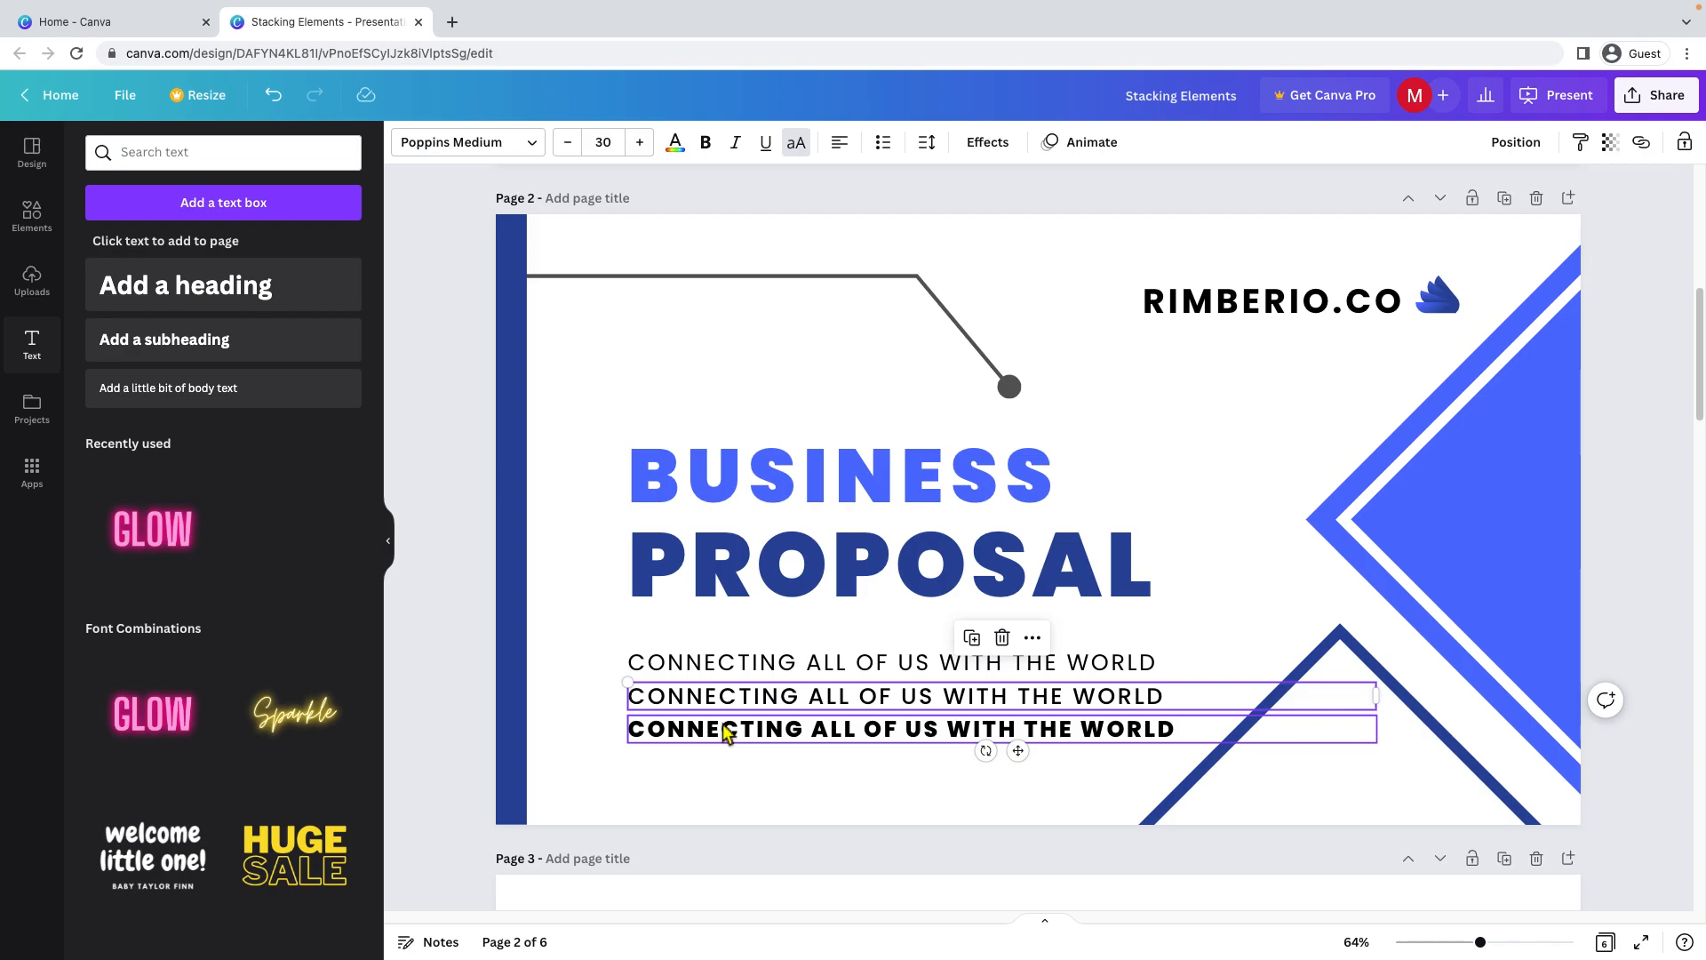
left_click(727, 730)
left_click(725, 698, "shift")
left_click(725, 734)
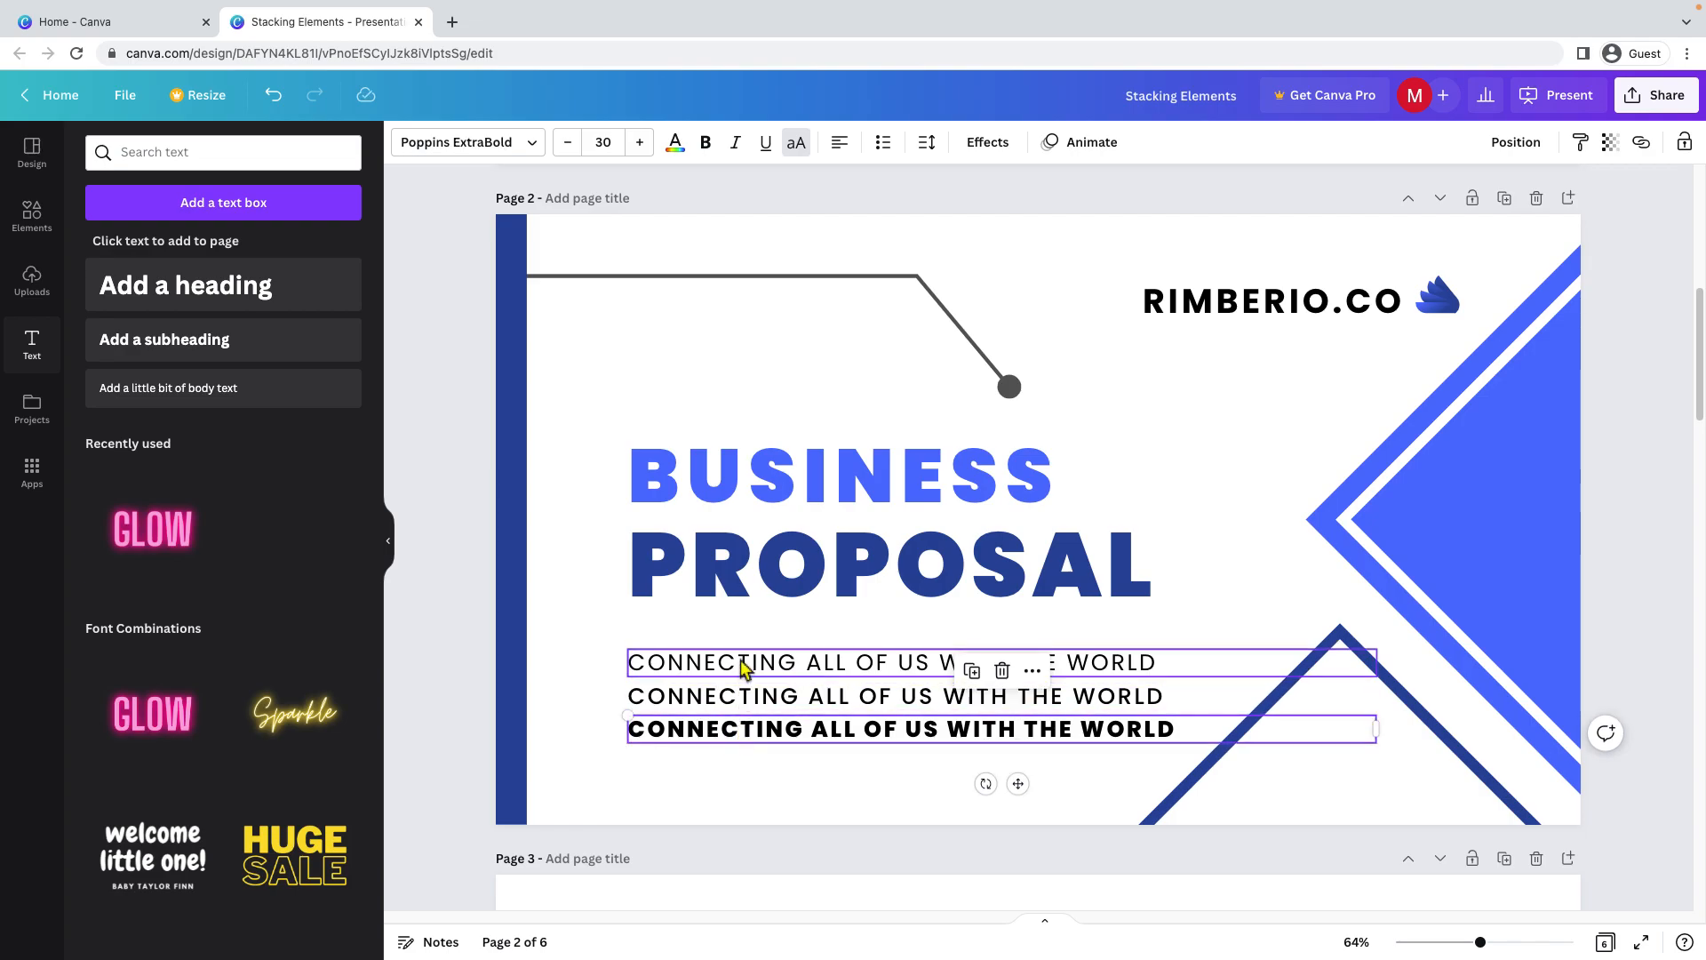
left_click(744, 790)
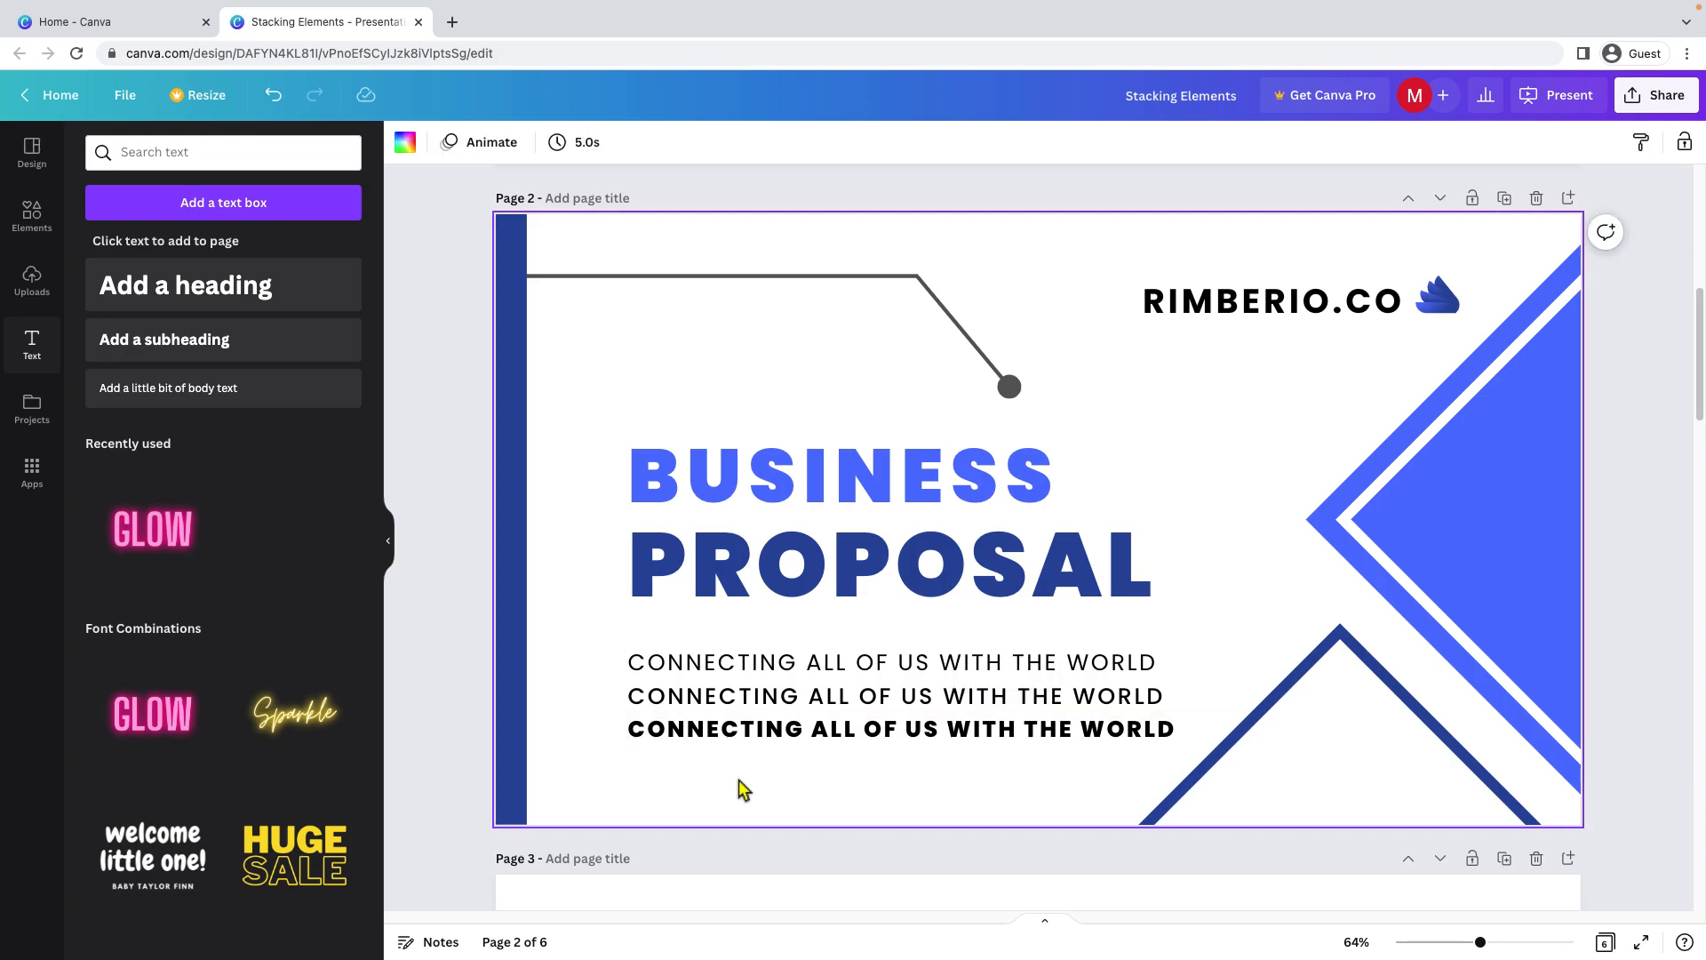
Set the font size of the uppermost tagline to 25.
left_click(751, 668)
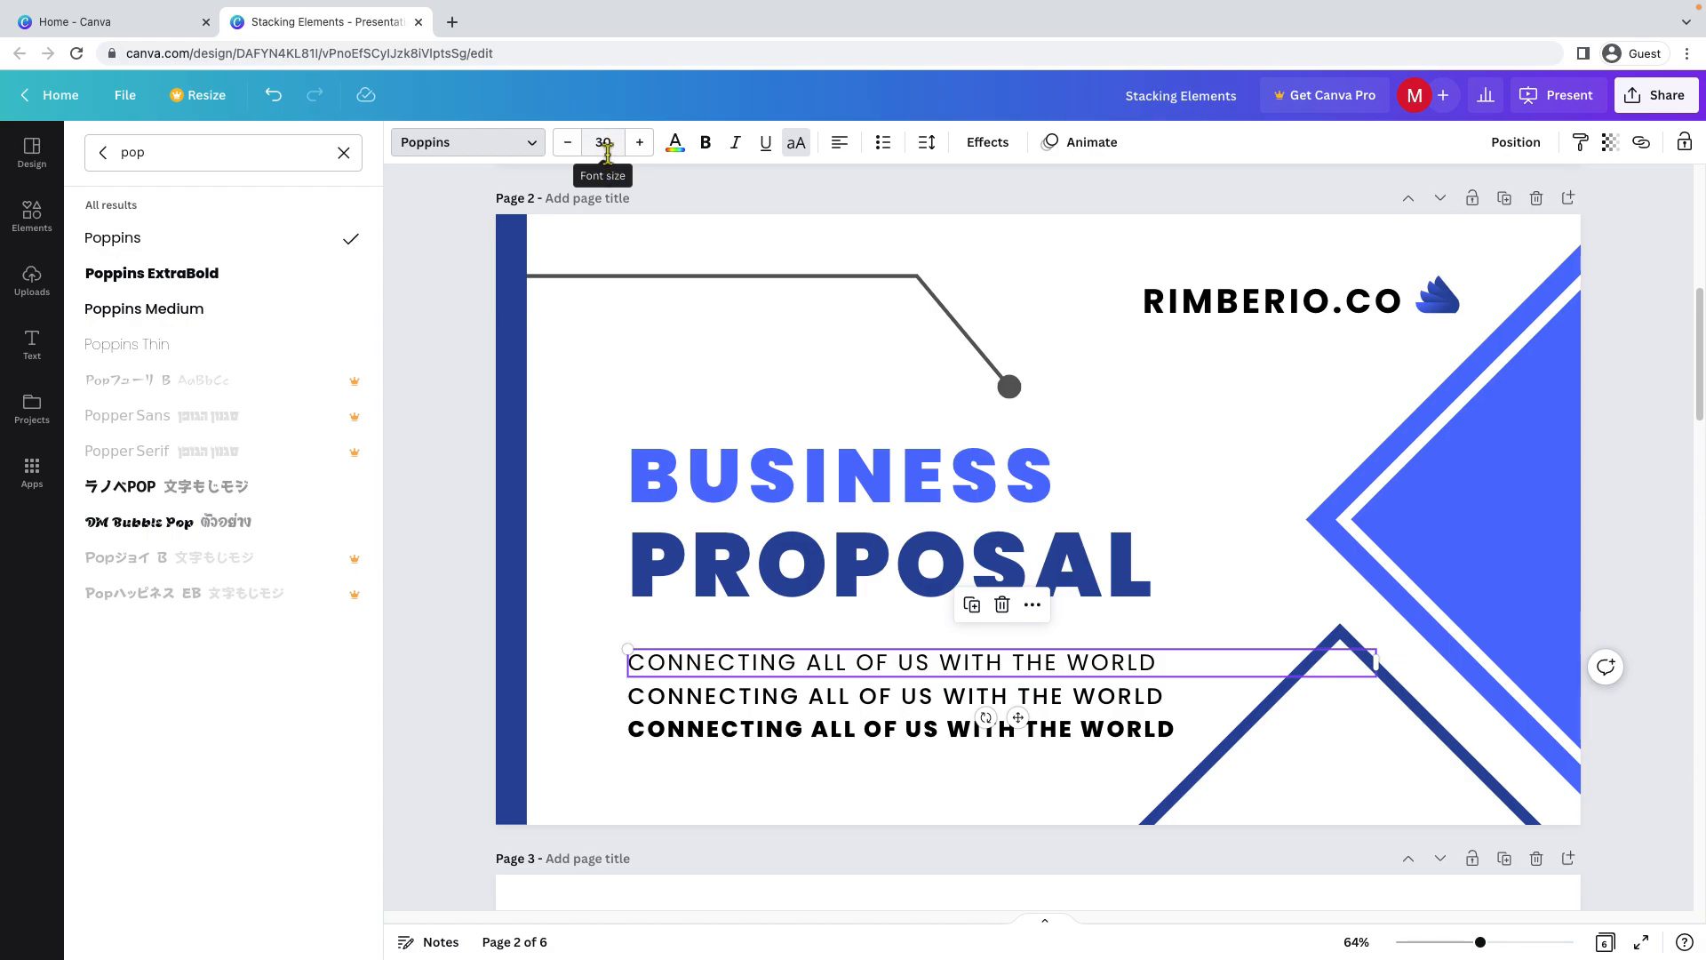
left_click(639, 142)
left_click(640, 143)
left_click(640, 142)
left_click(639, 142)
left_click(640, 142)
left_click(640, 142)
left_click(640, 142)
left_click(640, 142)
left_click(640, 142)
left_click(640, 142)
left_click(640, 142)
left_click(568, 142)
left_click(568, 142)
left_click(568, 142)
left_click(568, 142)
left_click(568, 142)
left_click(568, 143)
left_click(568, 143)
left_click(568, 142)
left_click(568, 142)
left_click(568, 142)
left_click(567, 142)
left_click(568, 142)
left_click(568, 142)
left_click(568, 142)
left_click(568, 142)
left_click(568, 142)
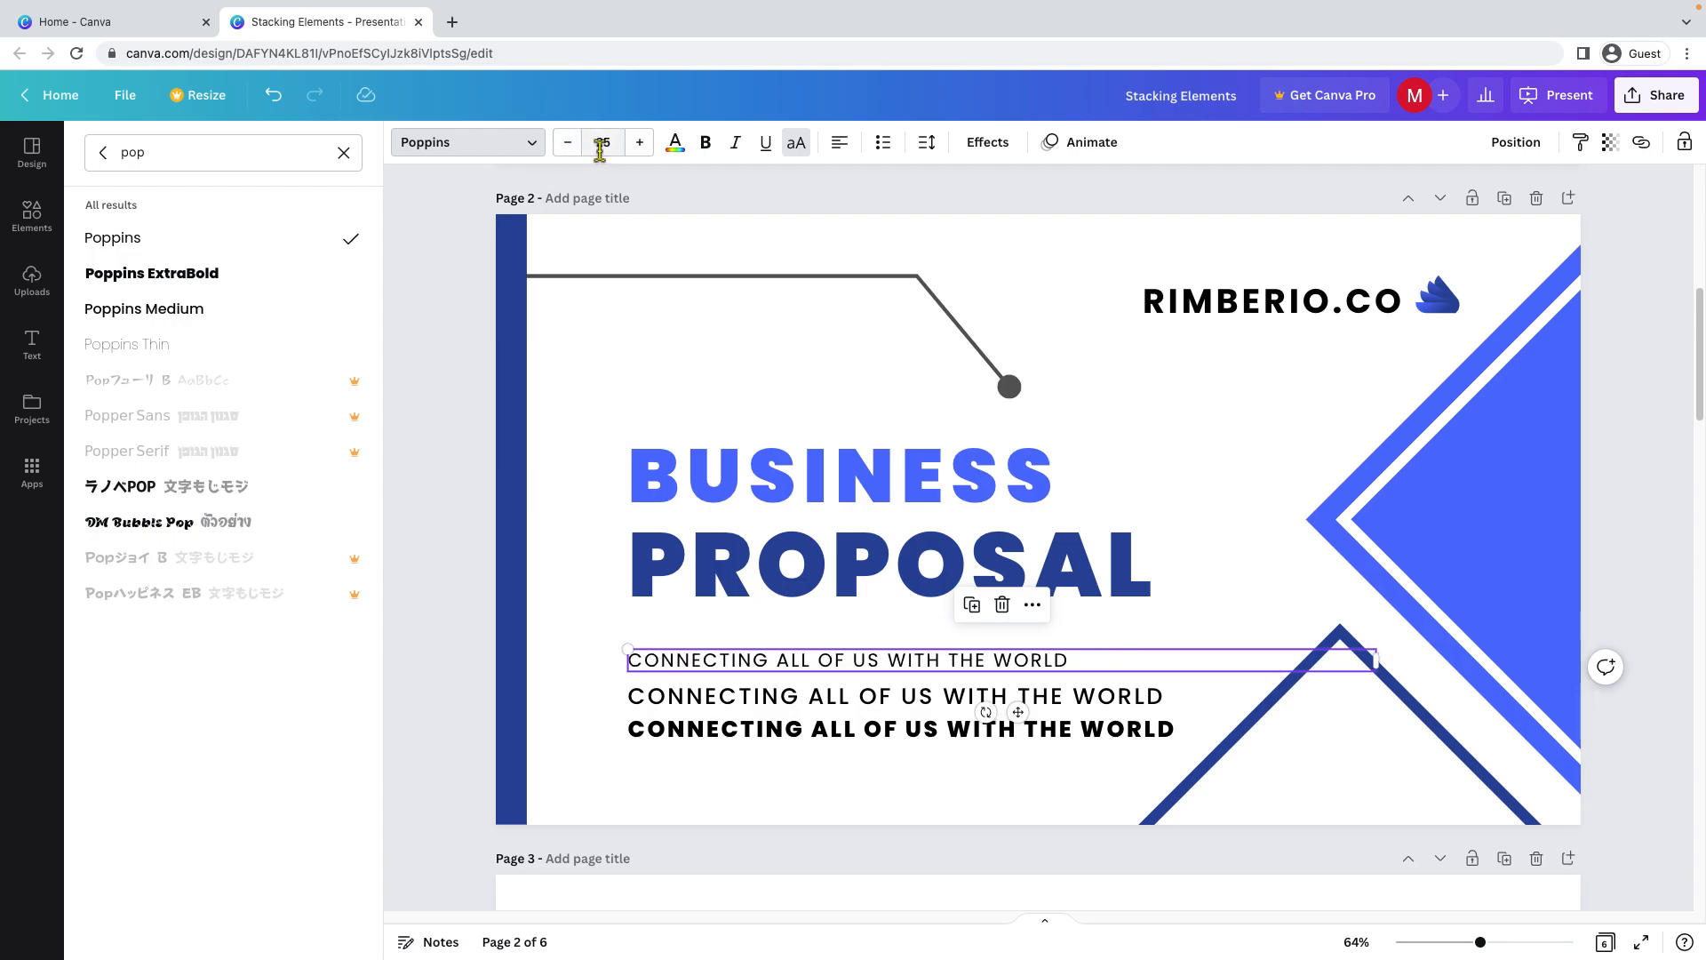
Look through the preset font sizes and check the sizes used for BUSINESS, PROPOSAL and the middle tagline.
left_click(602, 143)
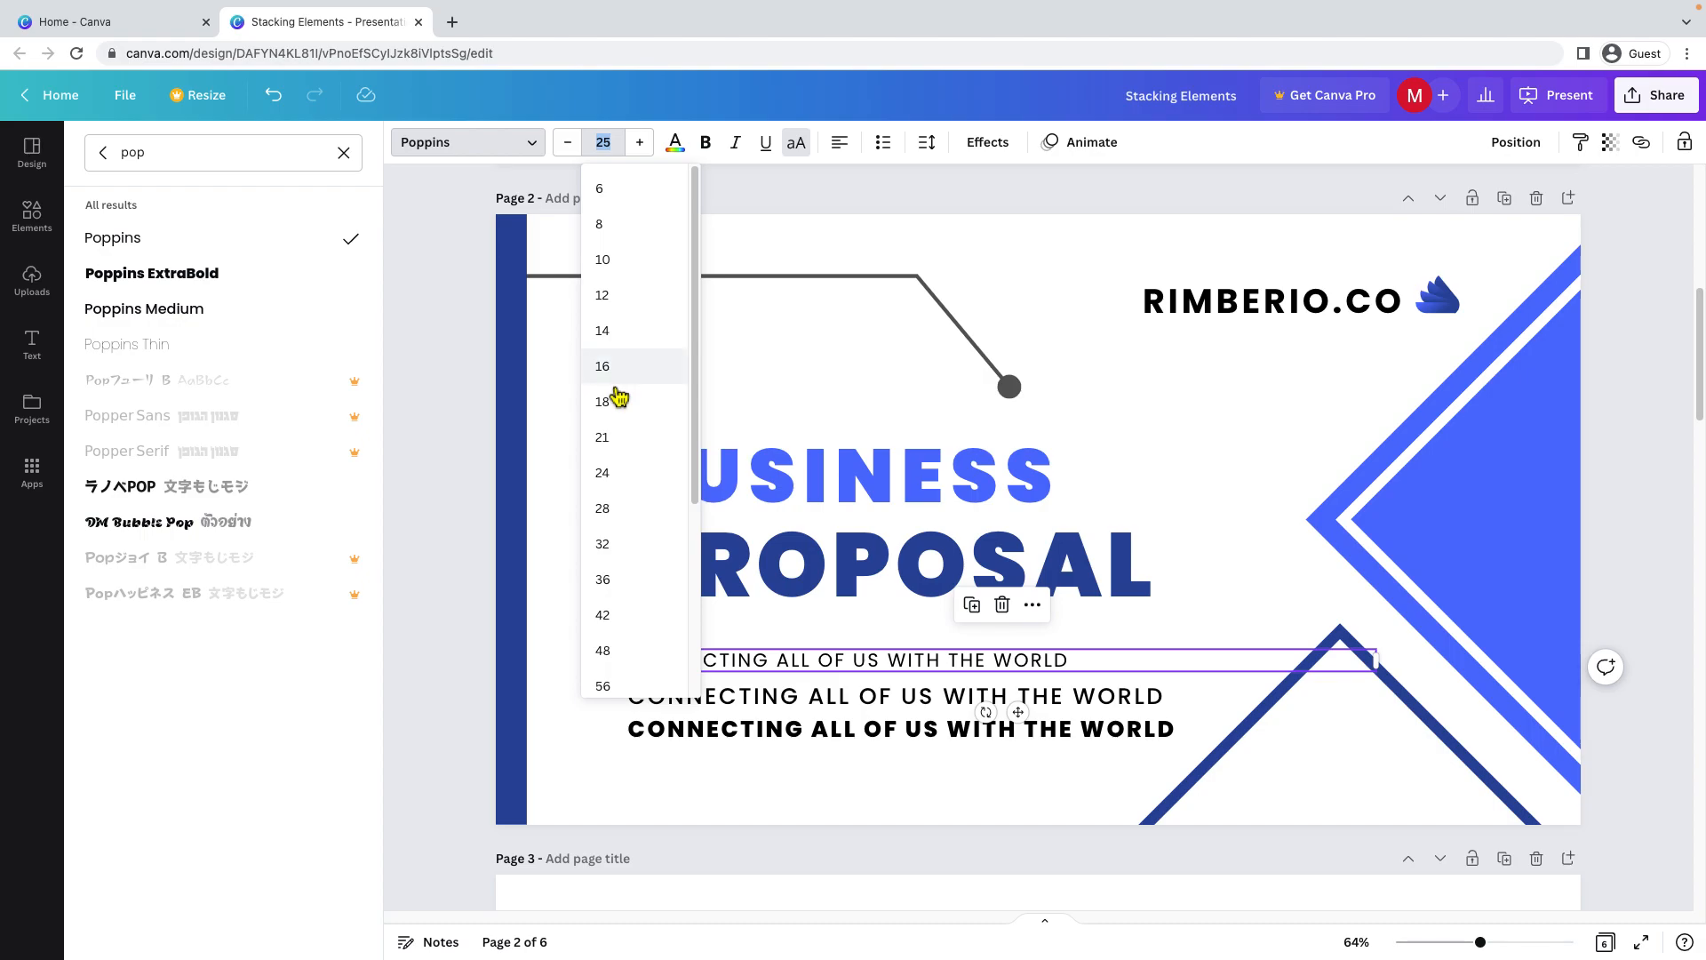
left_click_drag(697, 414, 702, 653)
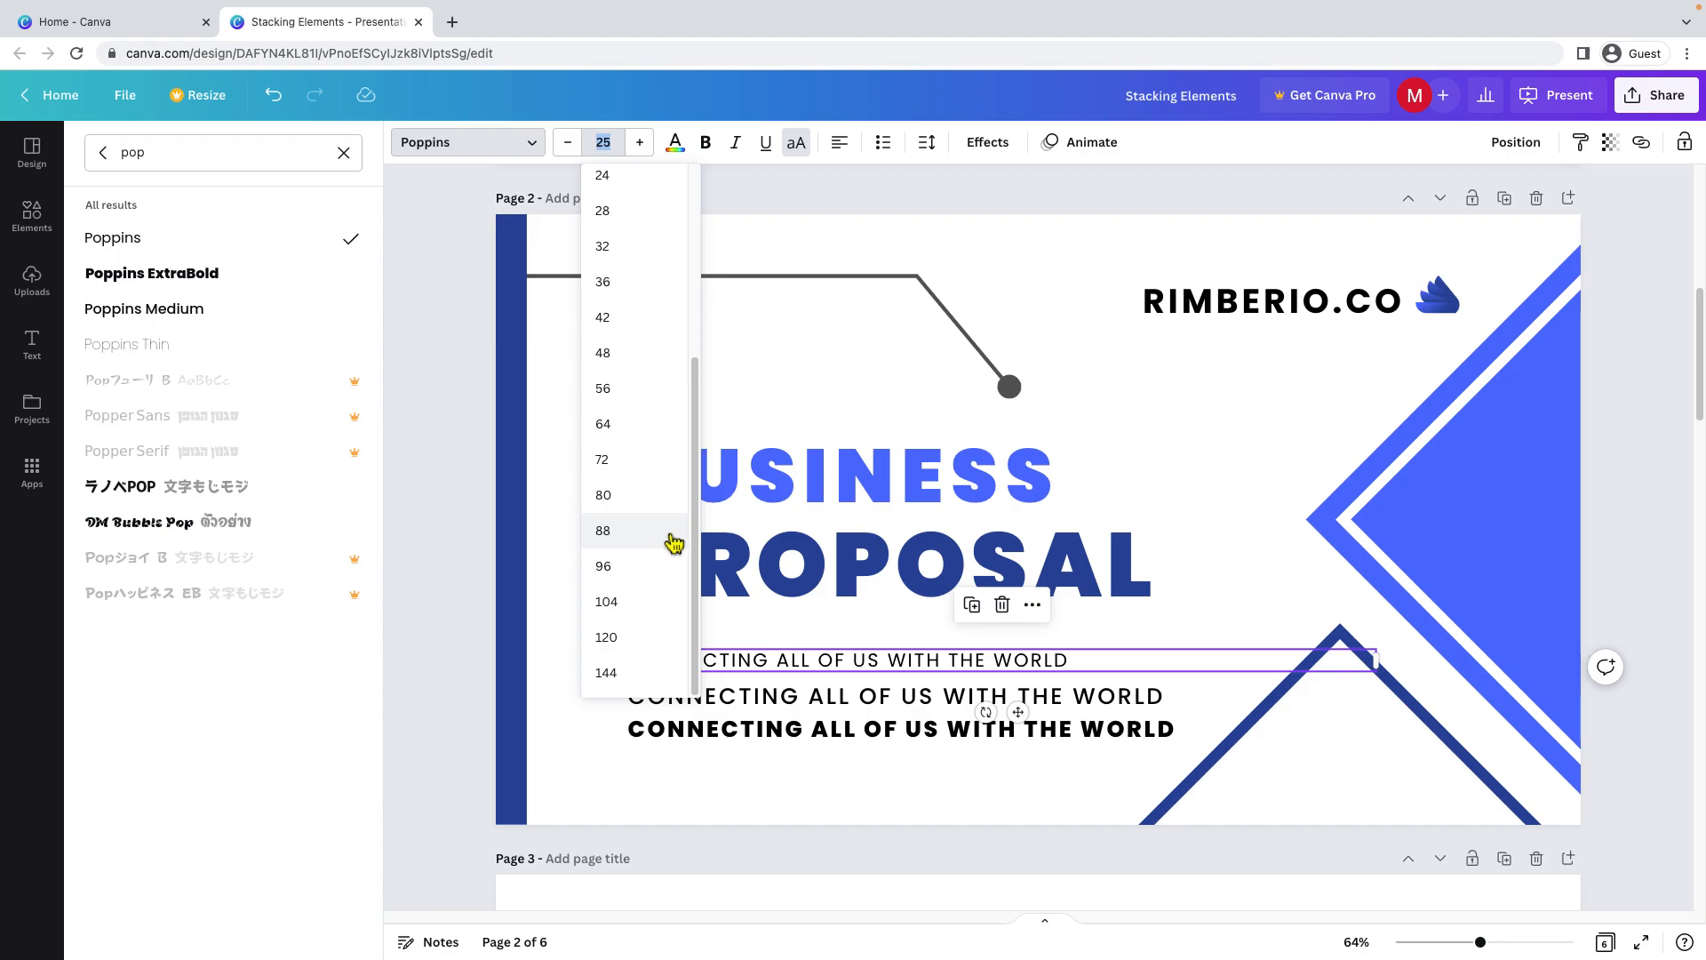
left_click(944, 500)
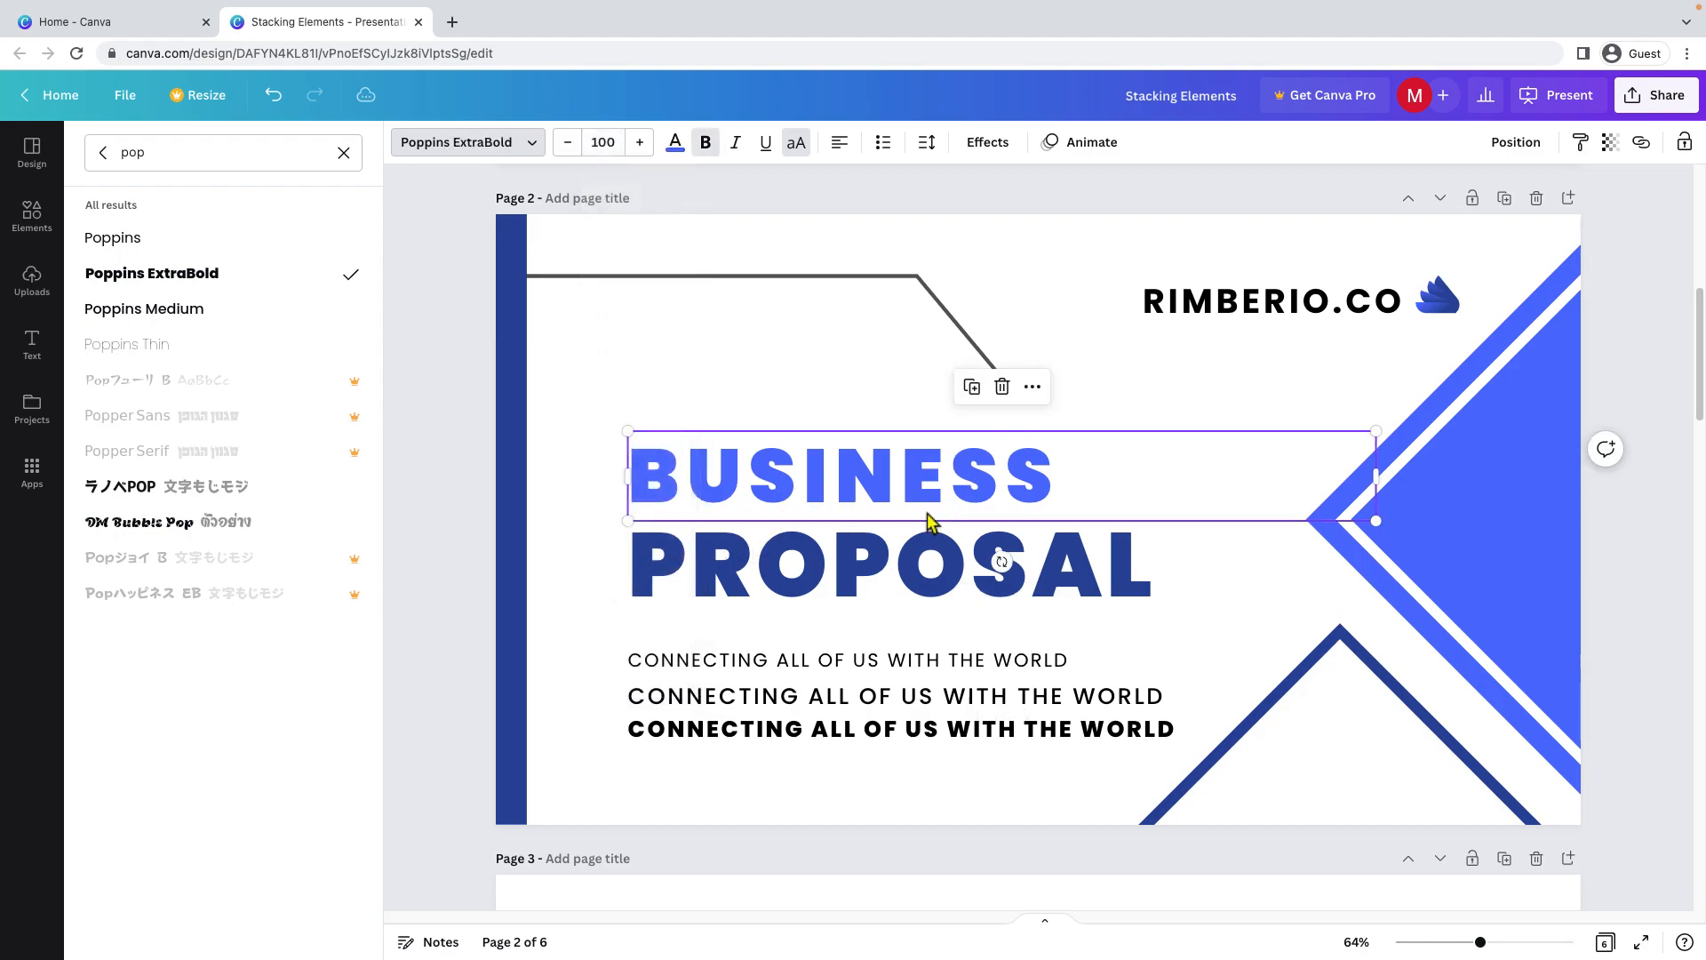
left_click(857, 590)
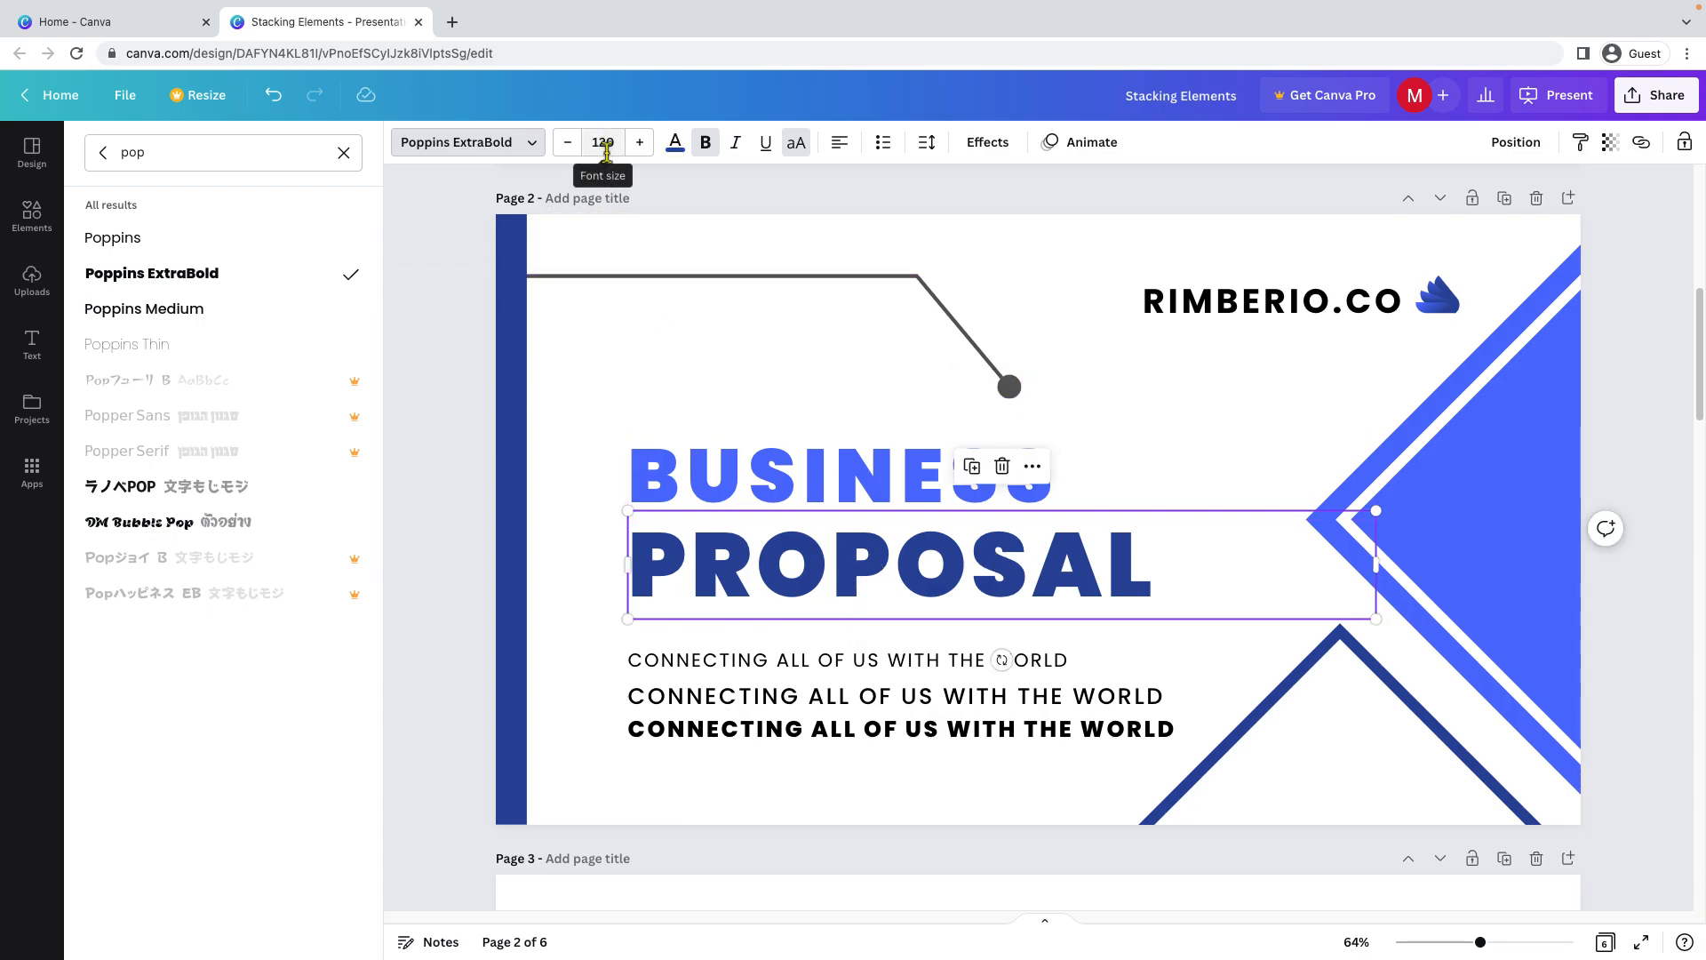
left_click(766, 440)
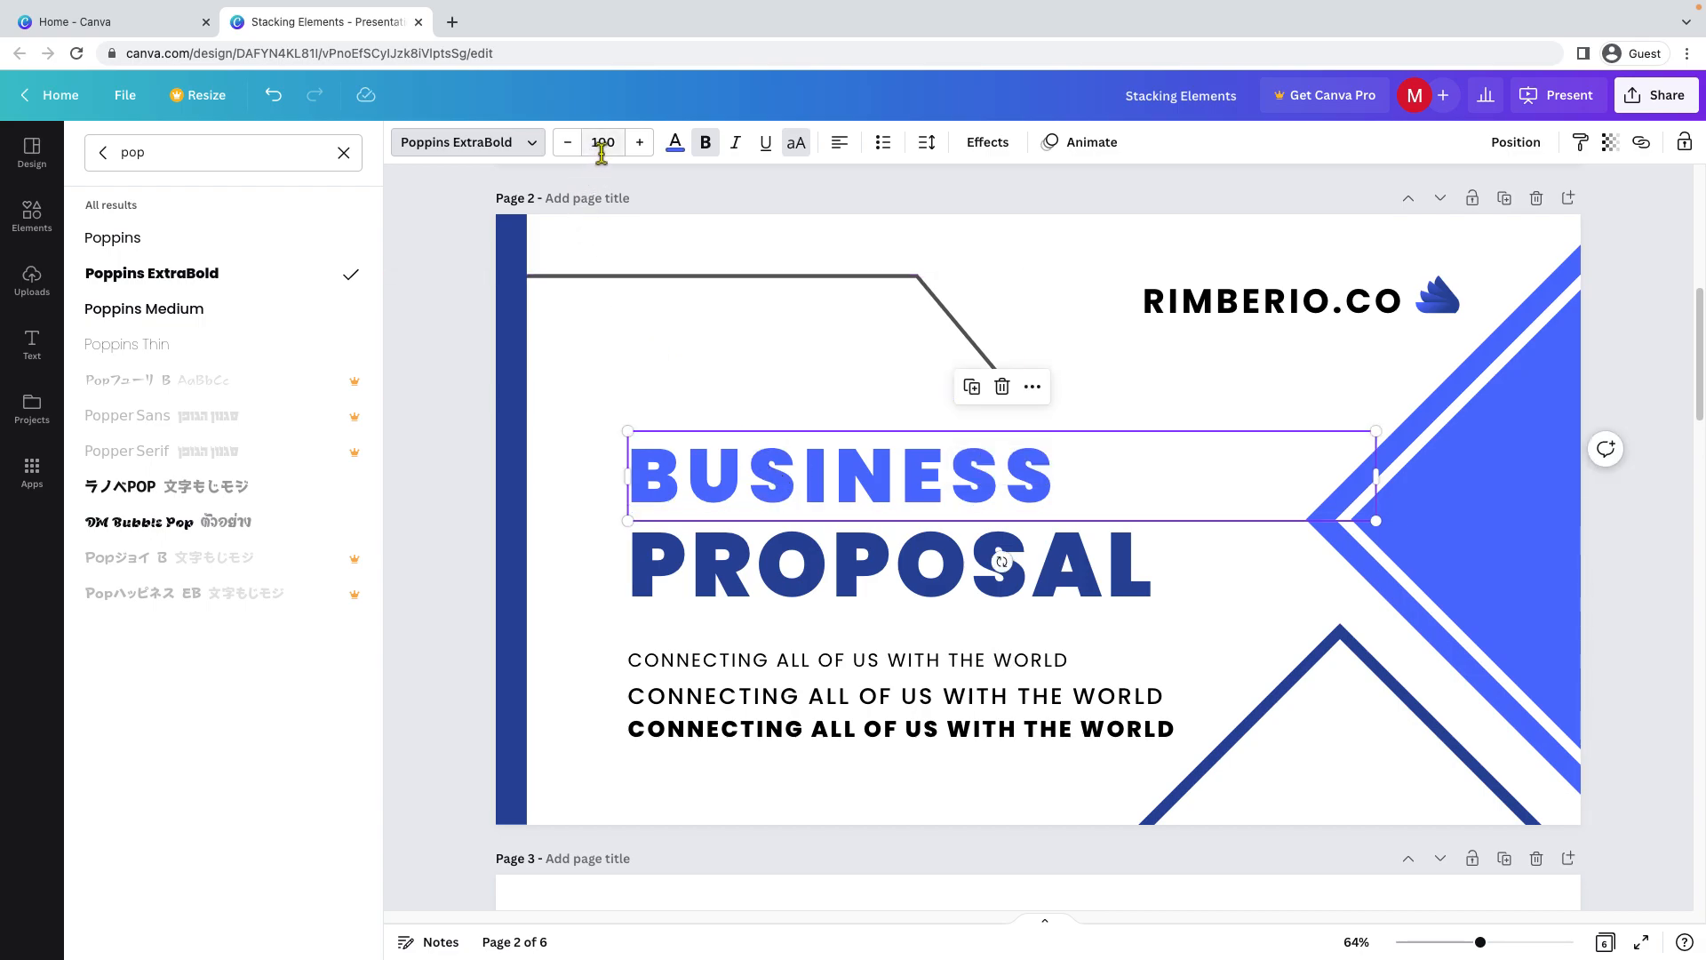
left_click(776, 697)
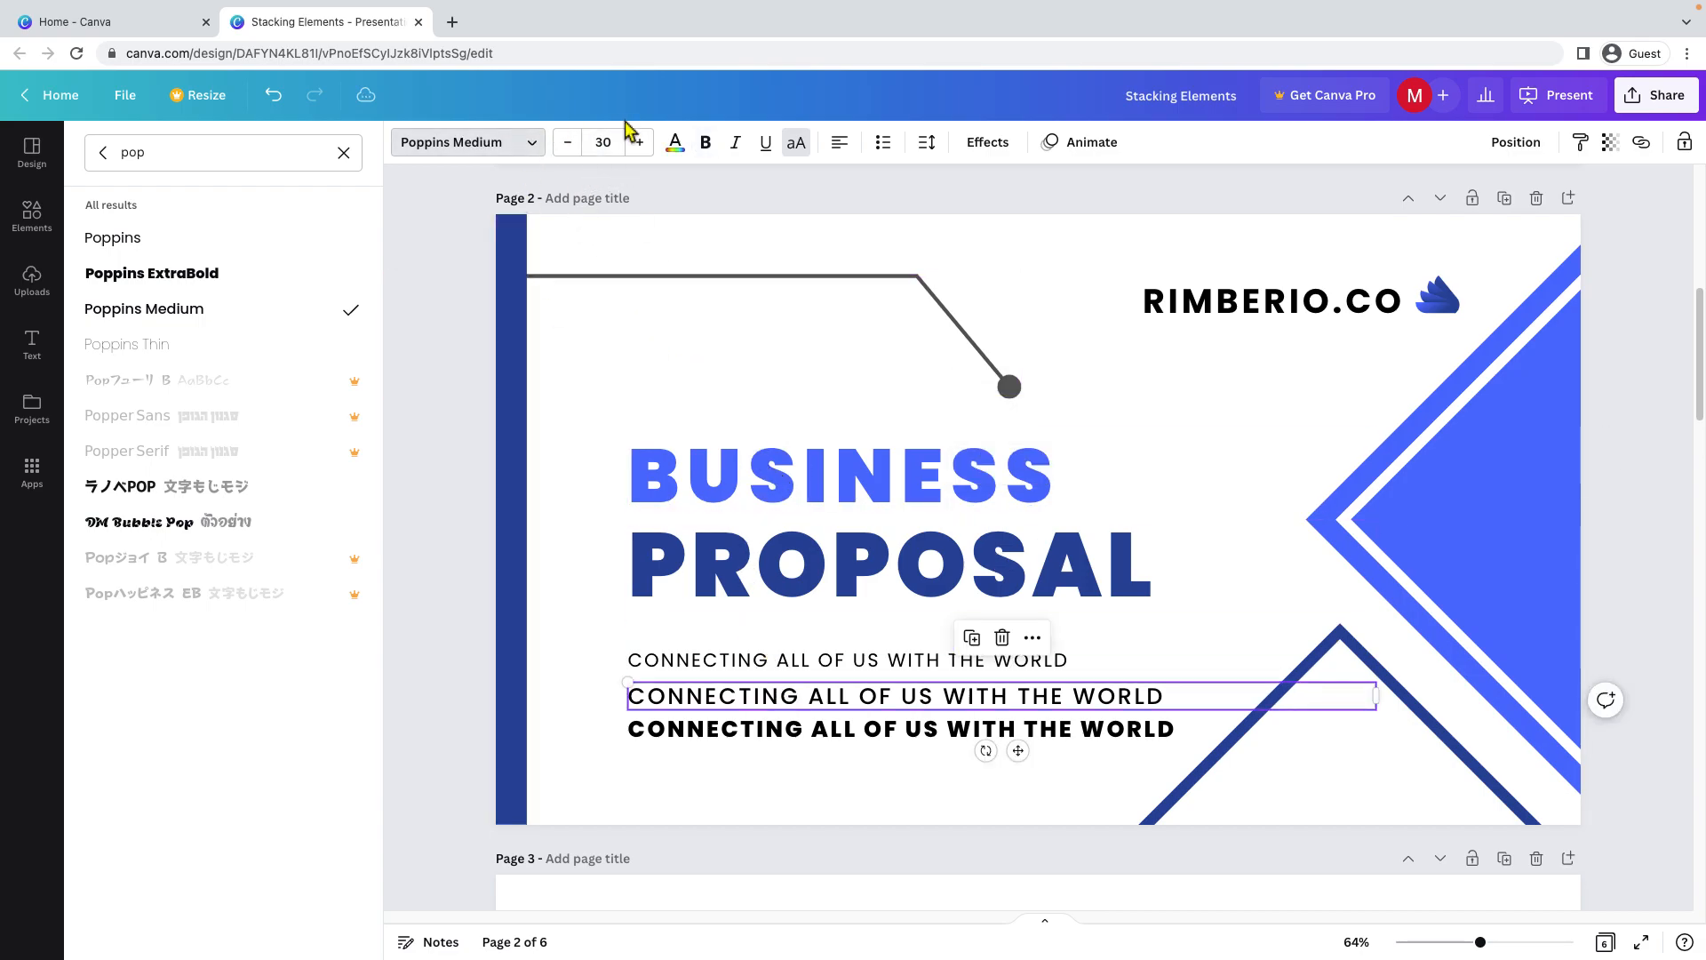
Set the font size of the RIMBERIO.CO text to the preset 144.
left_click(1306, 300)
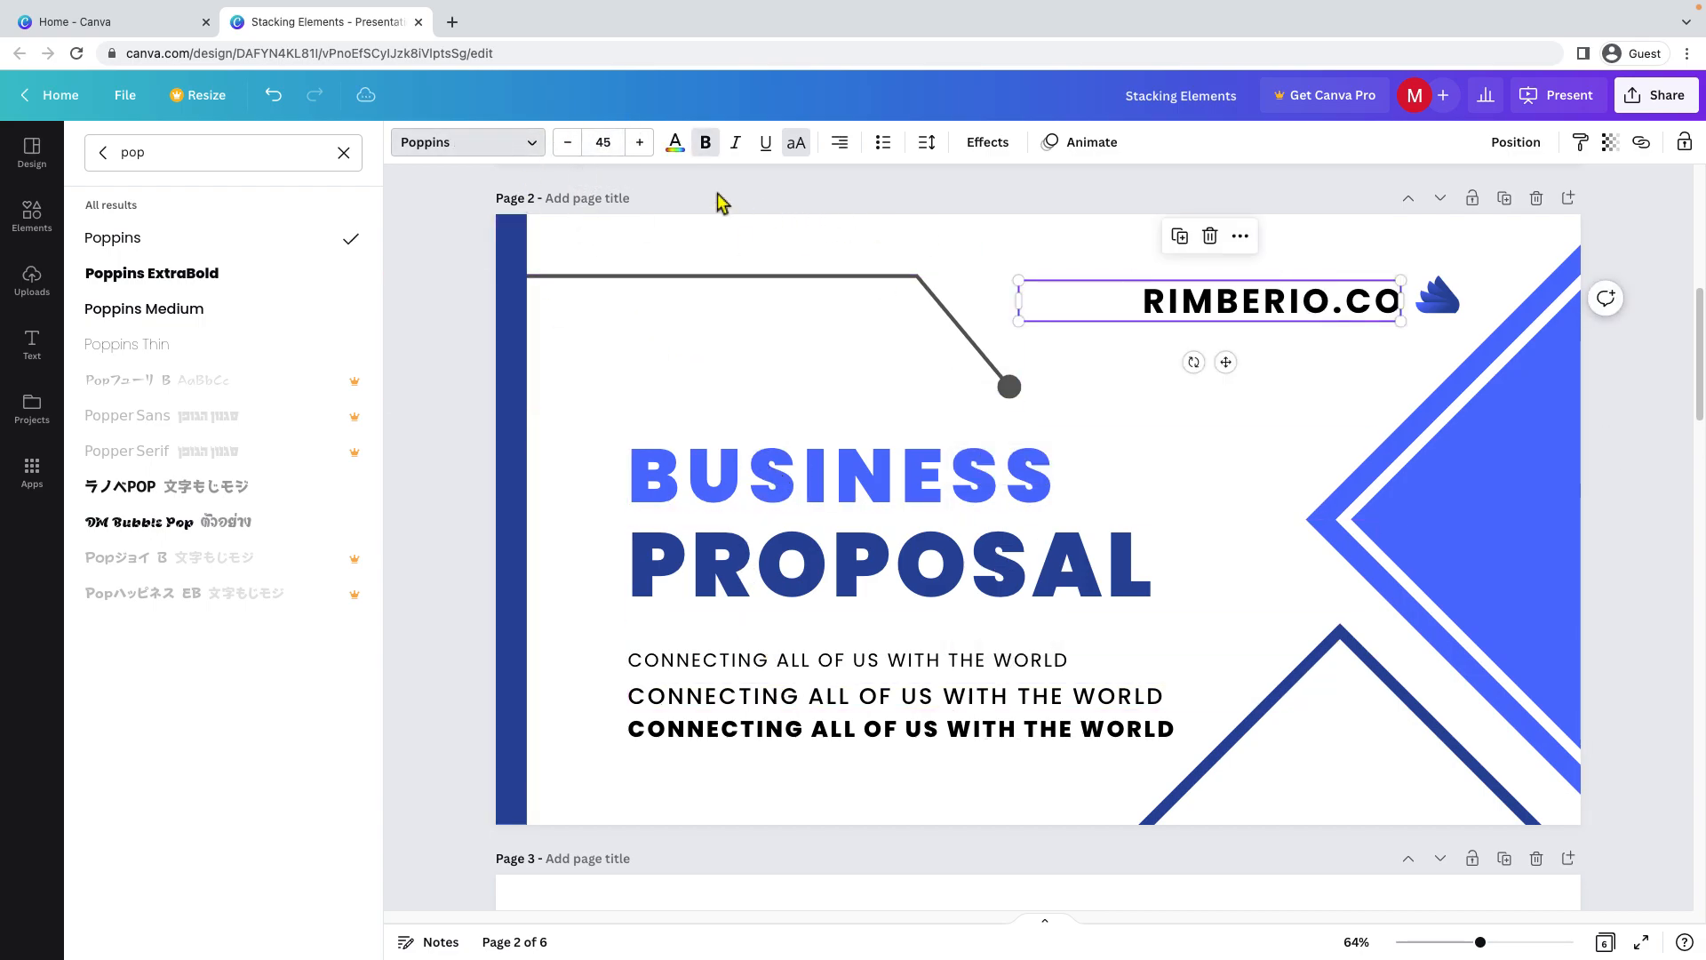
left_click(610, 148)
scroll(639, 355, "down", 5)
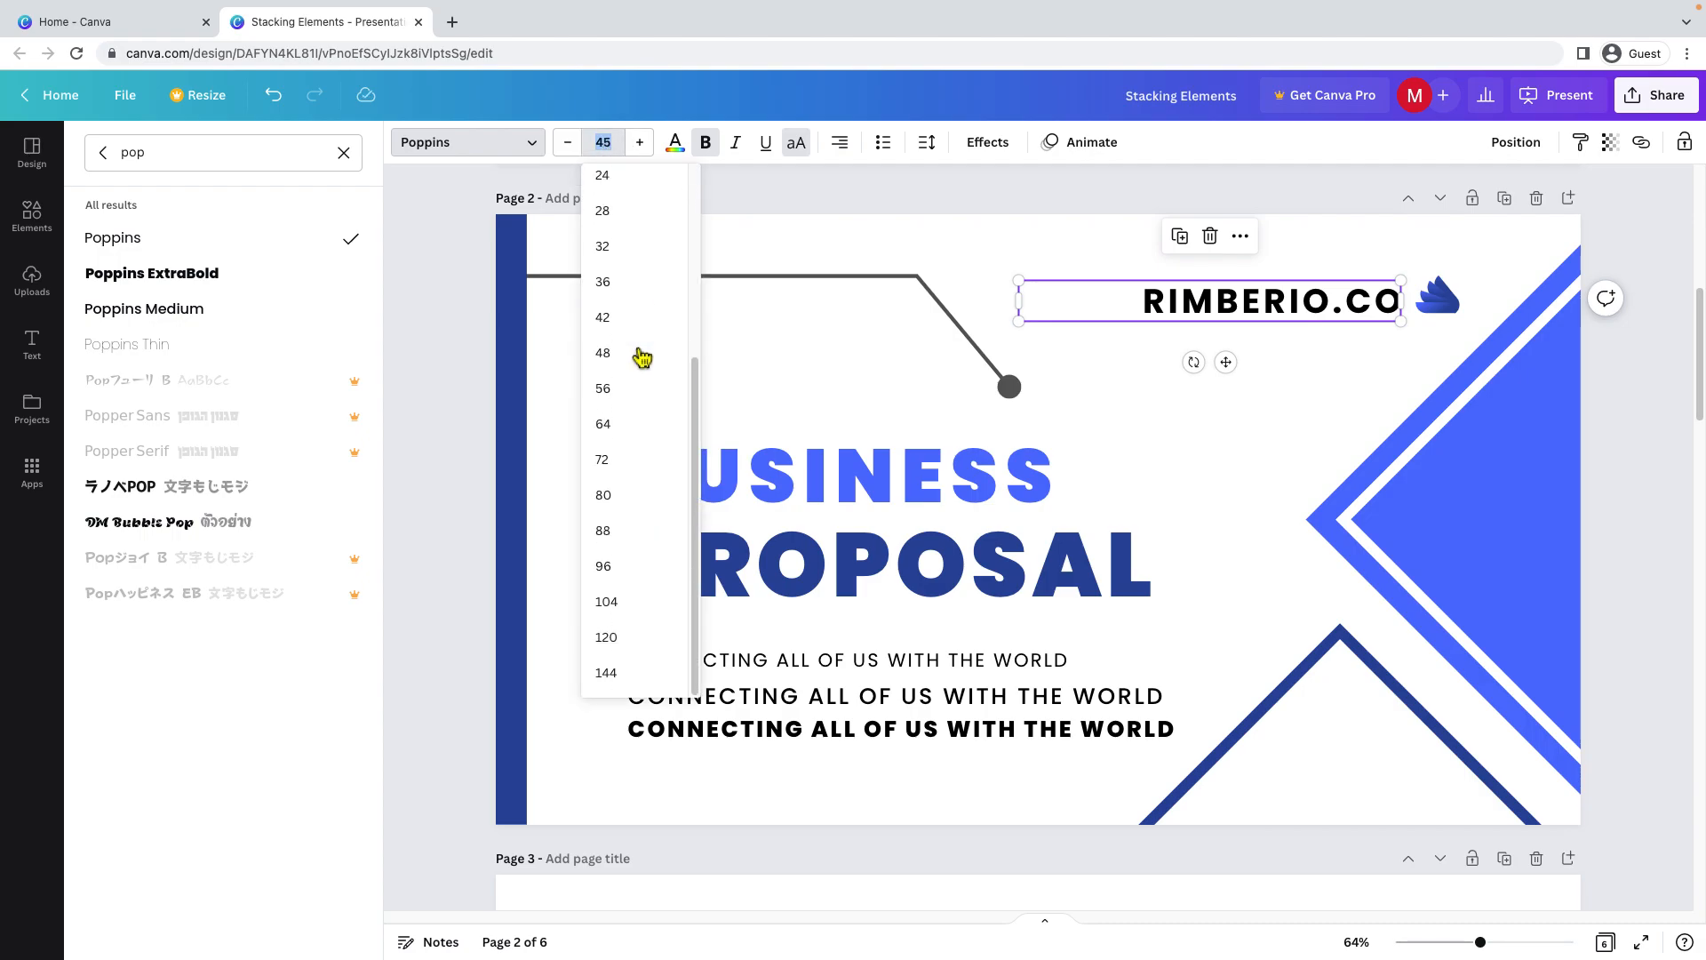
left_click(648, 673)
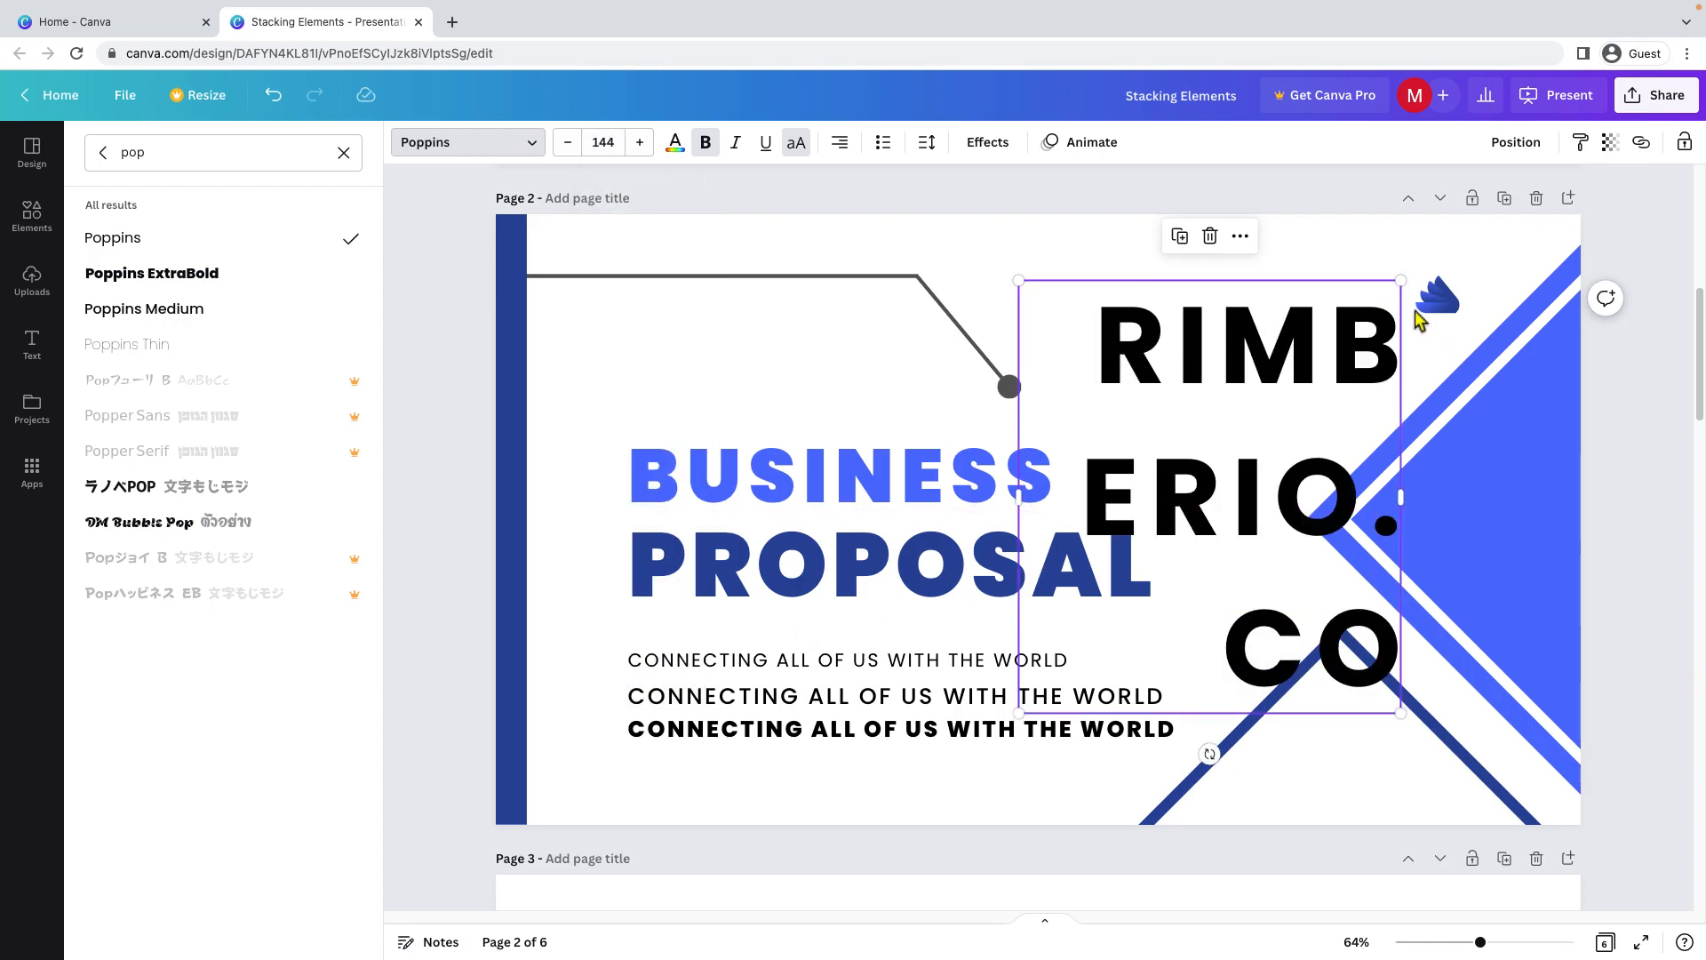
Set the font size of the RIMBERIO.CO text to the preset 42.
left_click(603, 144)
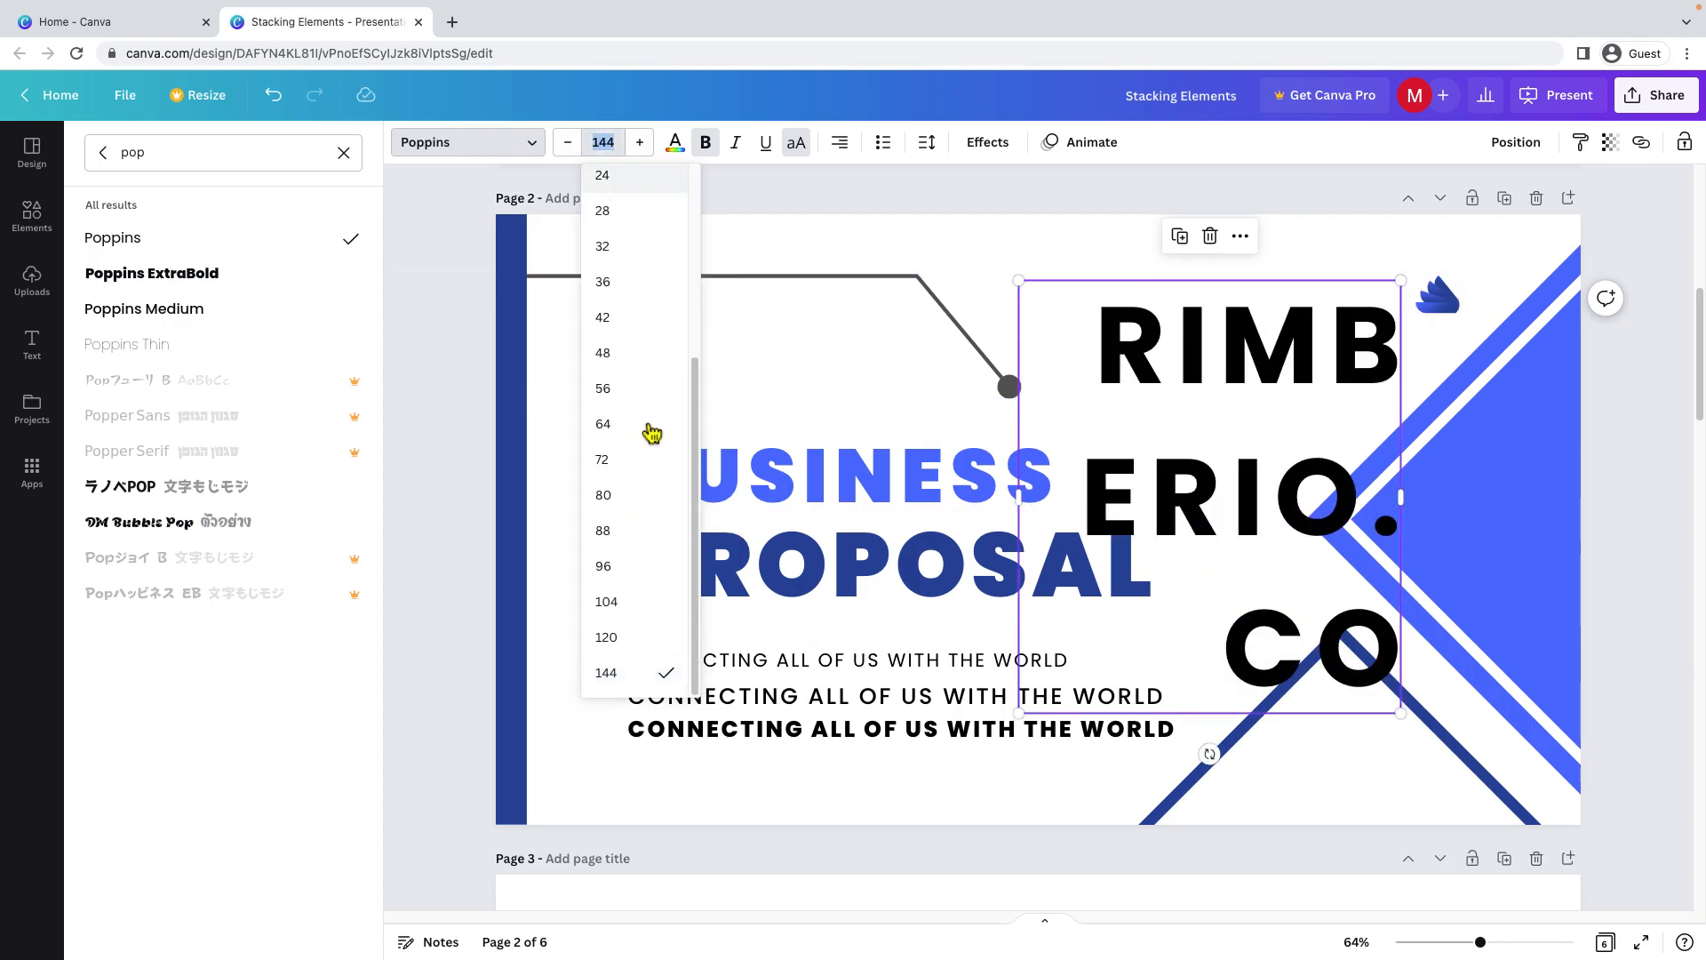
left_click(651, 320)
left_click(578, 450)
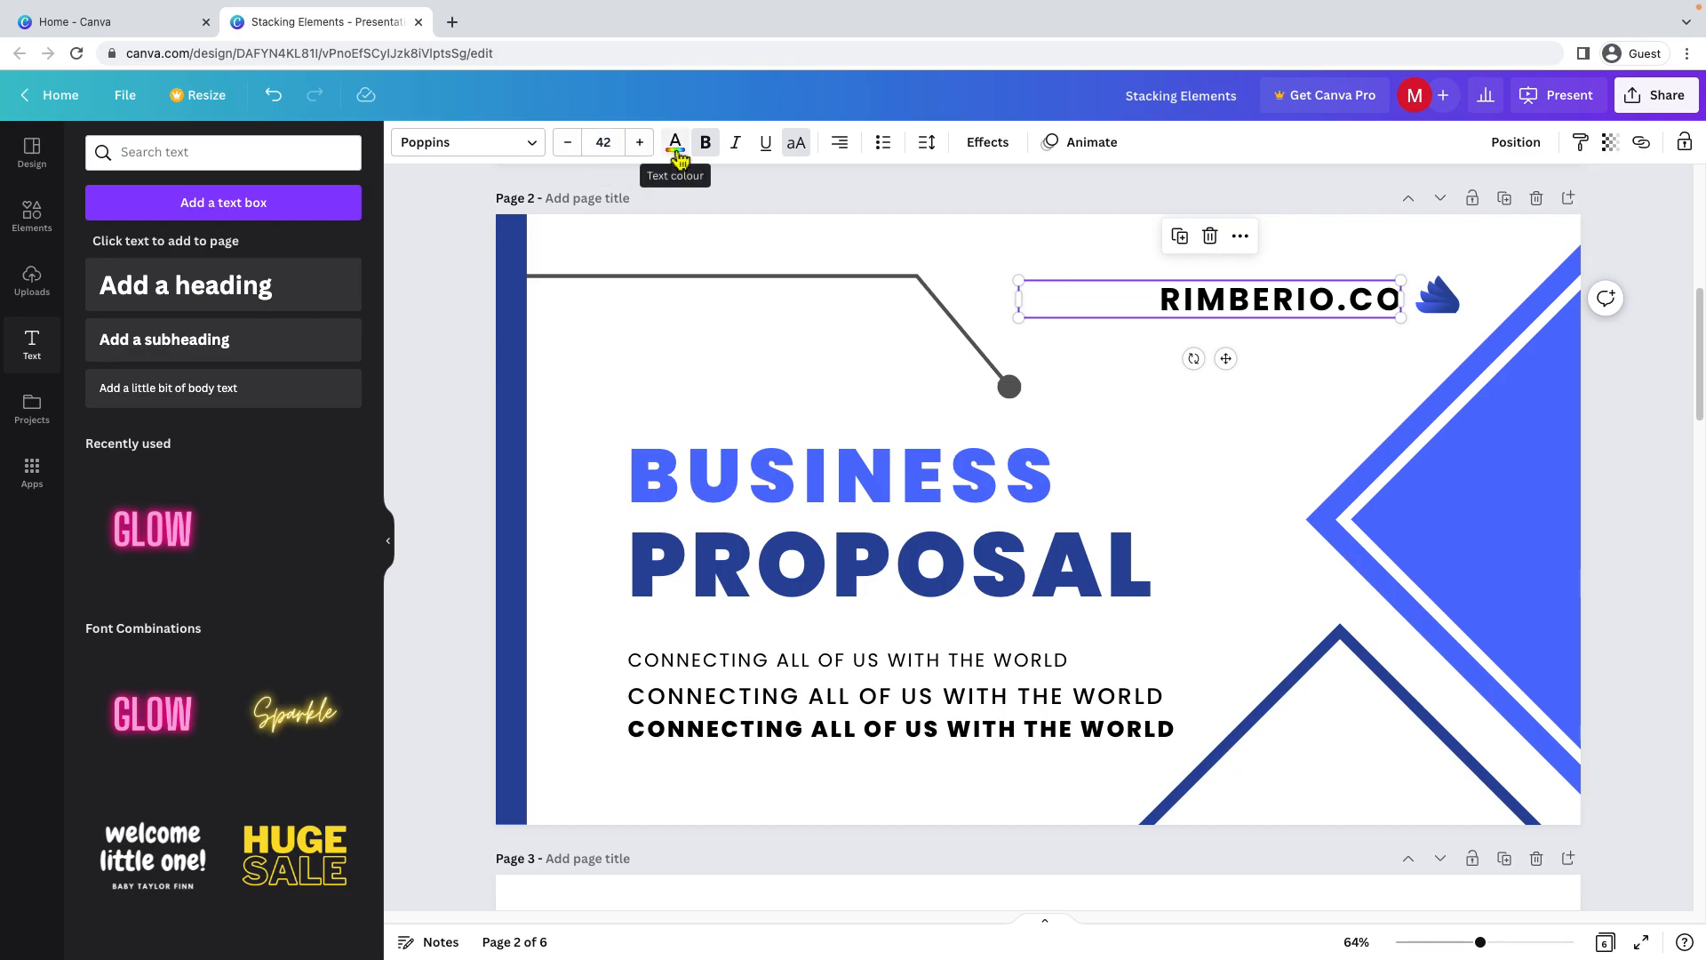
Compare the text colours of BUSINESS, PROPOSAL and the uppermost tagline.
left_click(734, 471)
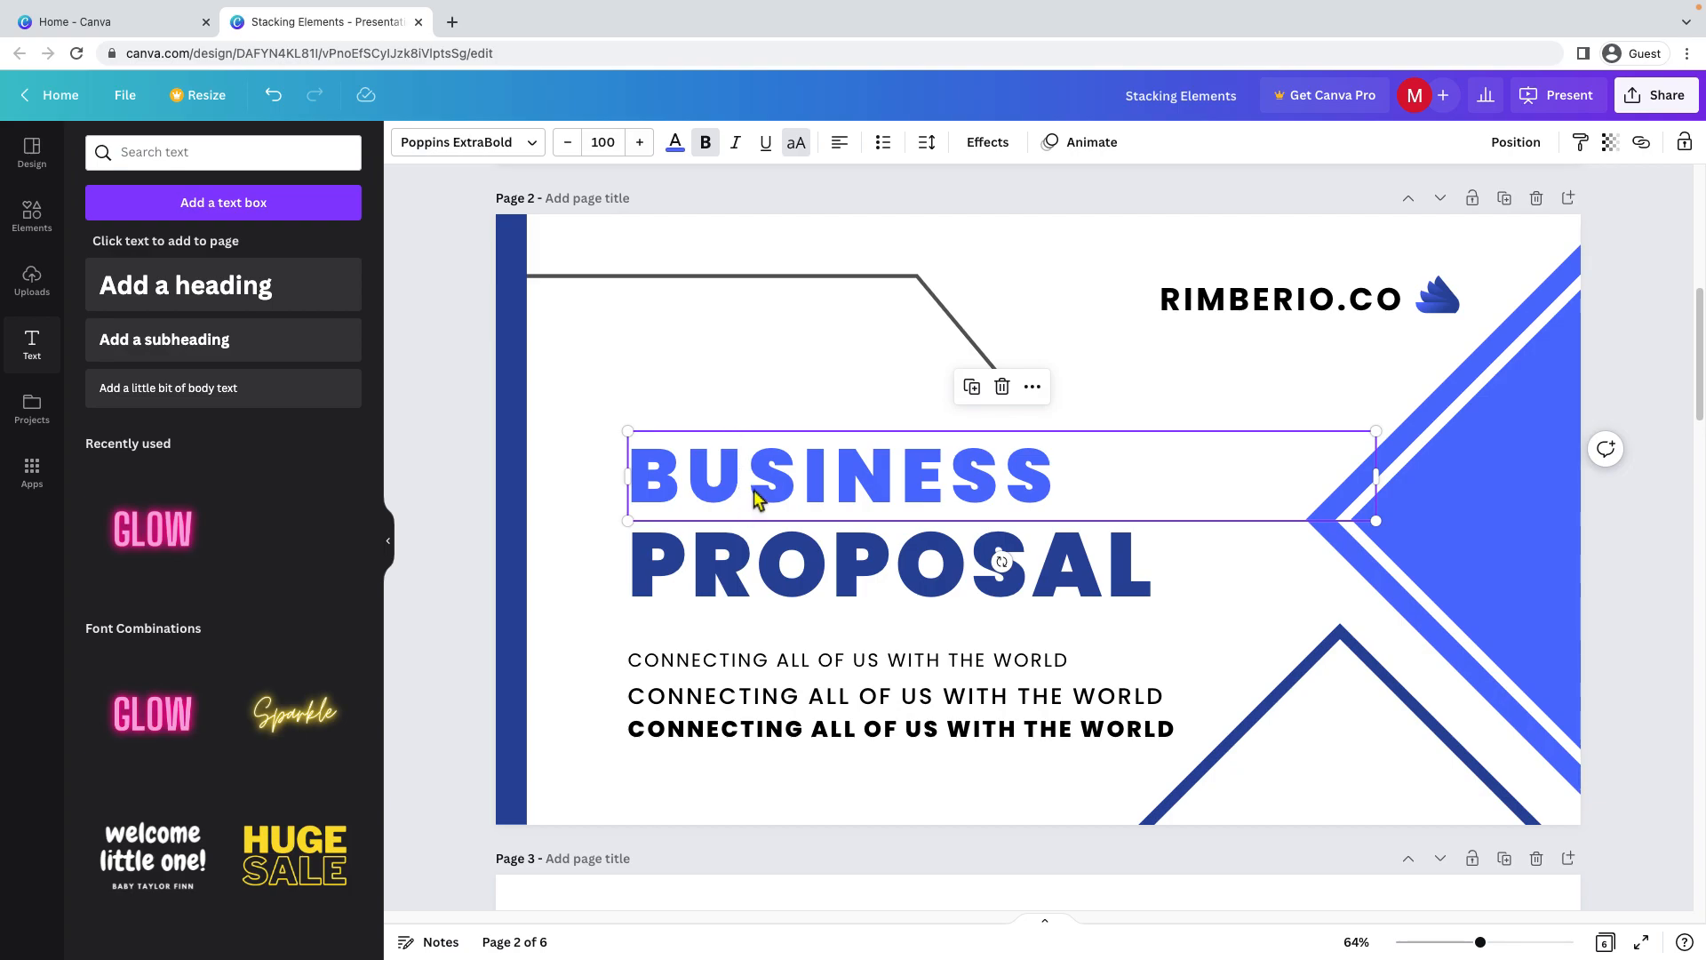
left_click(776, 571)
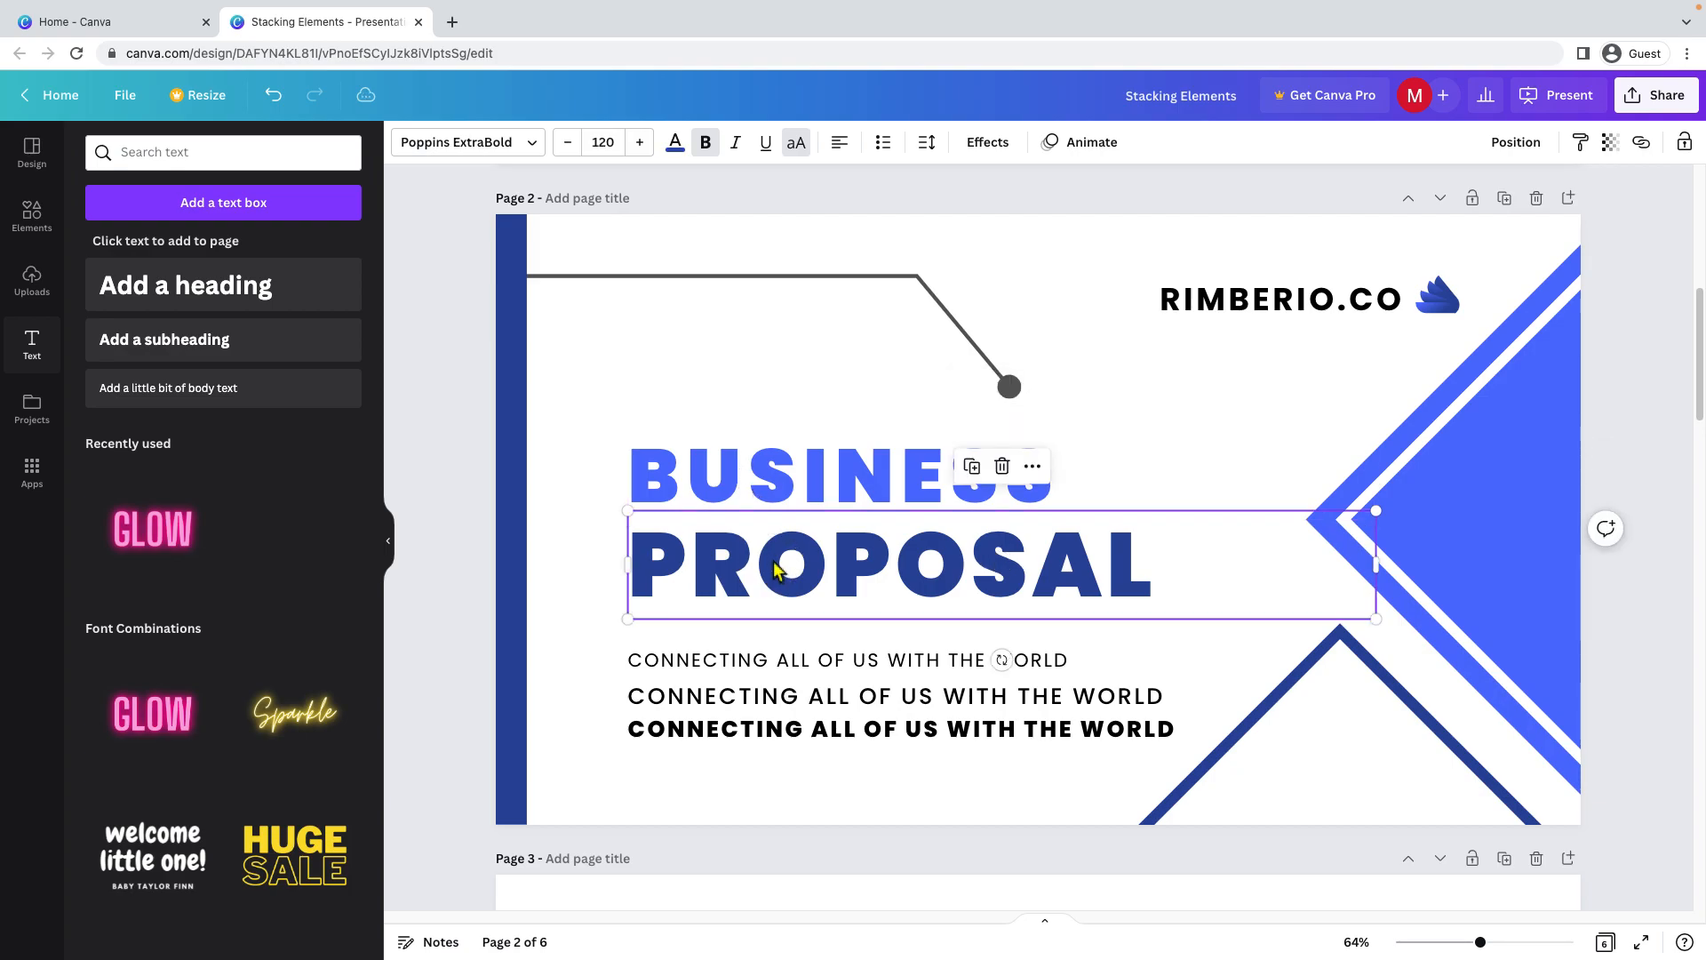
left_click(792, 665)
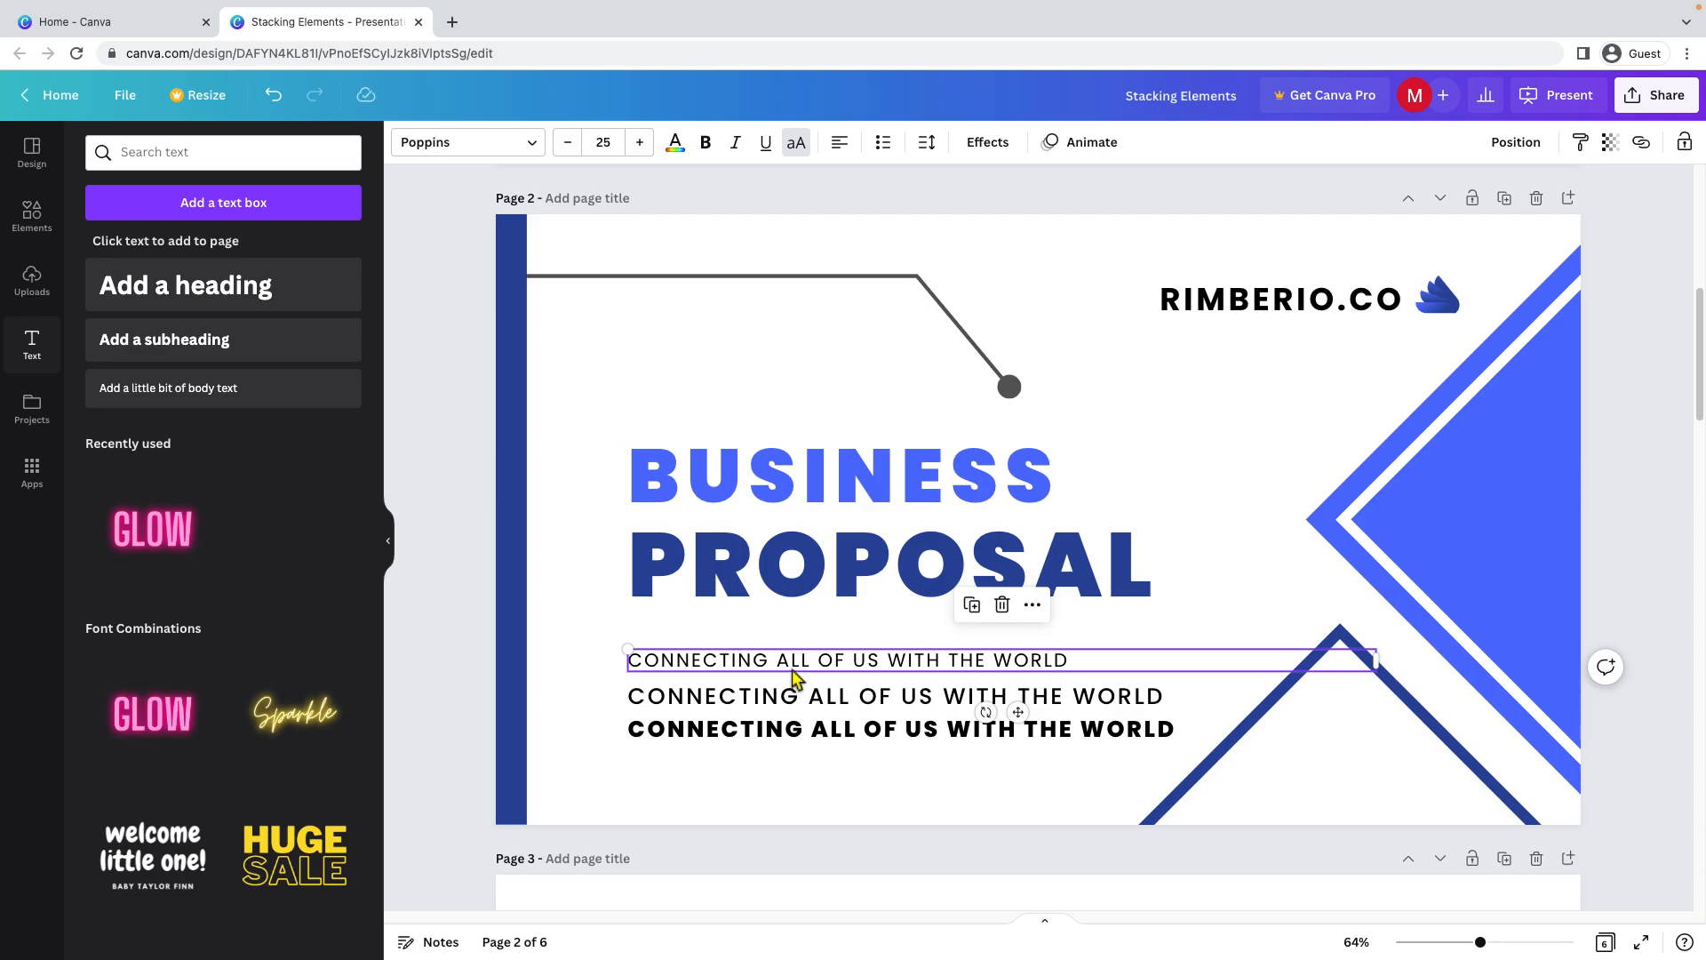
Give the BUSINESS heading a custom dark purple text colour, #4B3980.
left_click(845, 490)
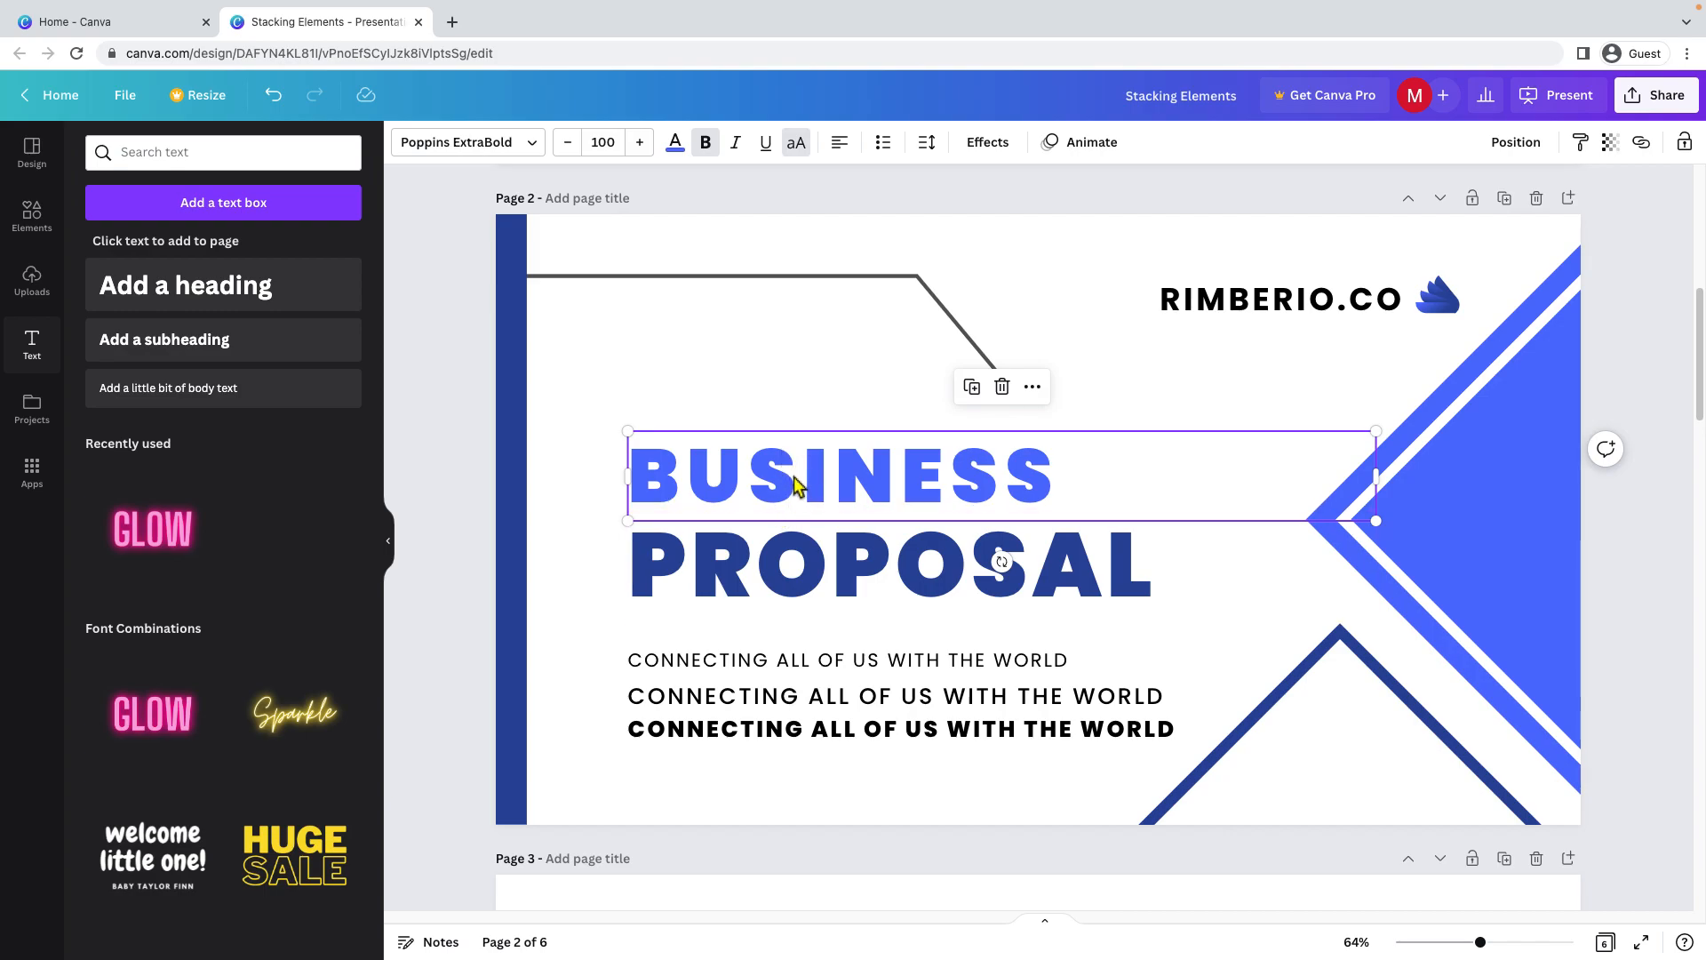
left_click(677, 146)
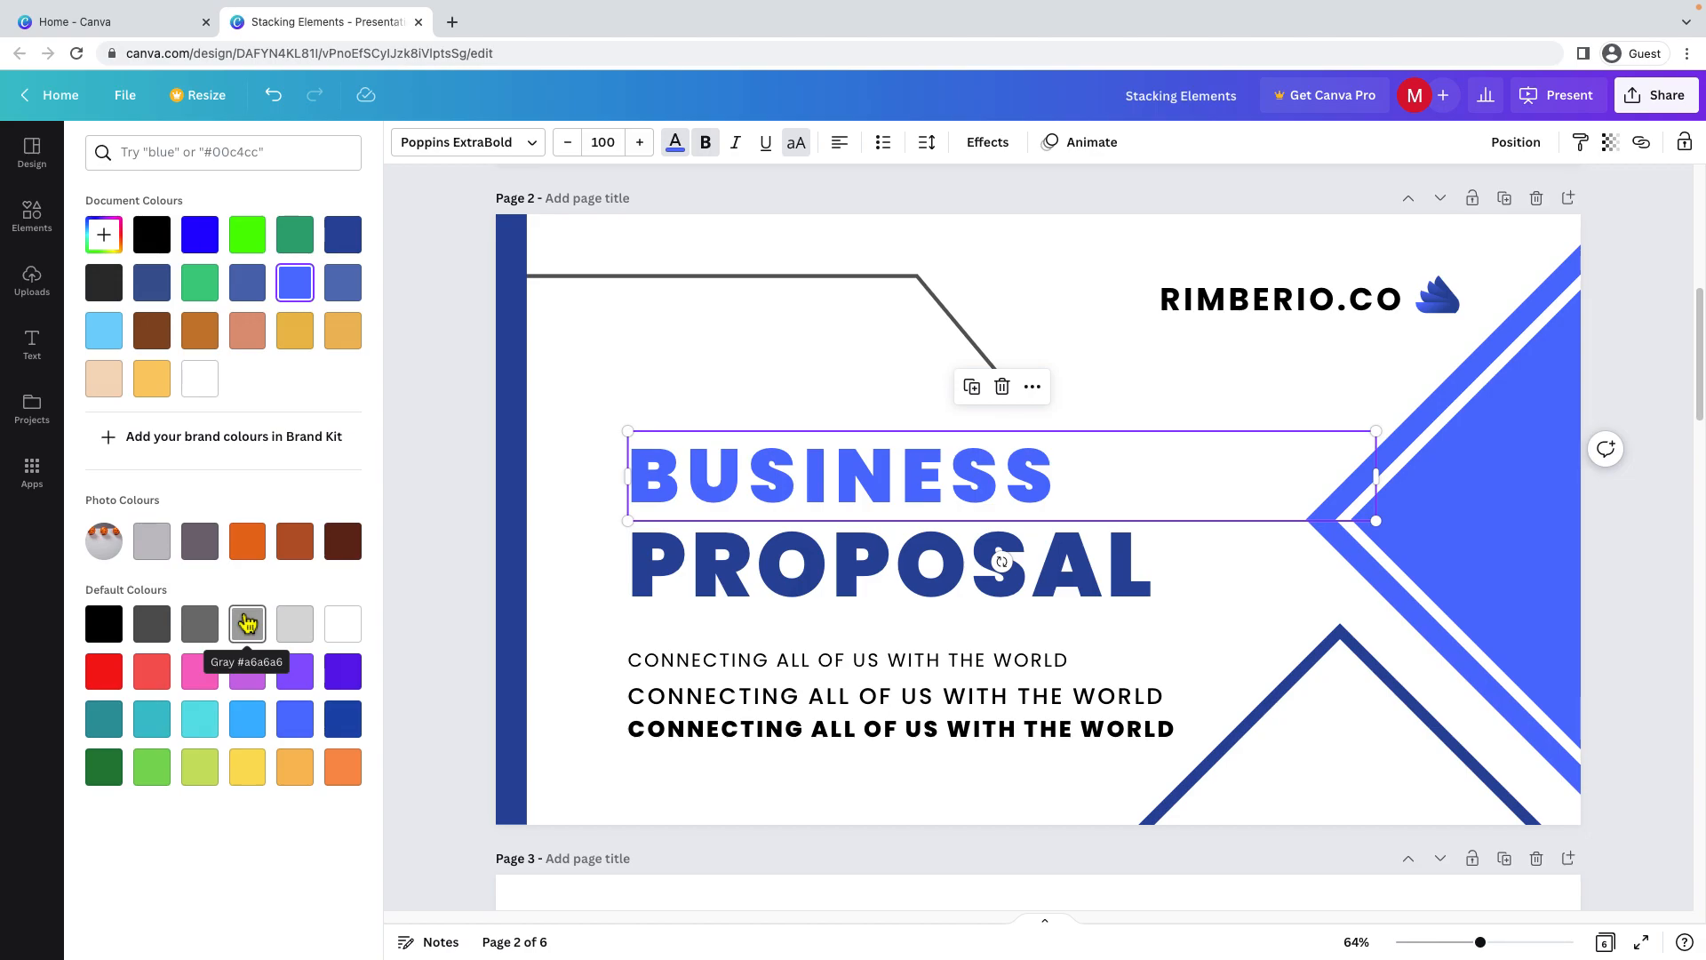
left_click(105, 238)
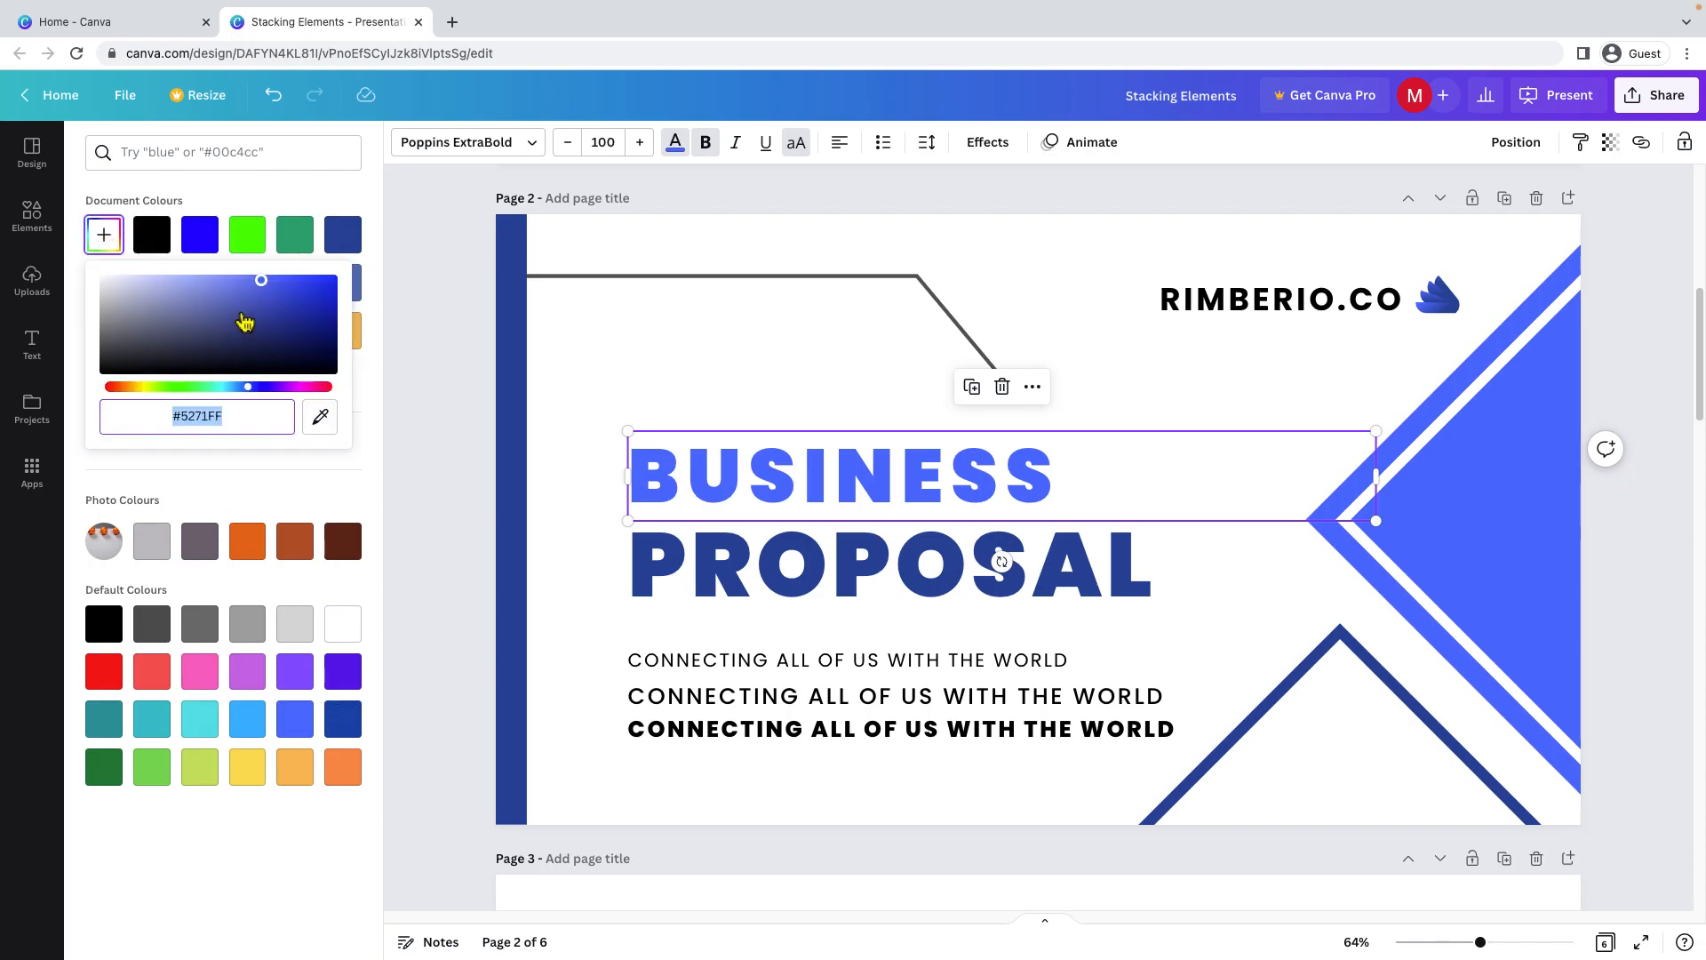
mouse_move(232, 309)
left_mouse_down()
mouse_move(199, 305)
mouse_move(307, 294)
mouse_move(256, 318)
left_mouse_up()
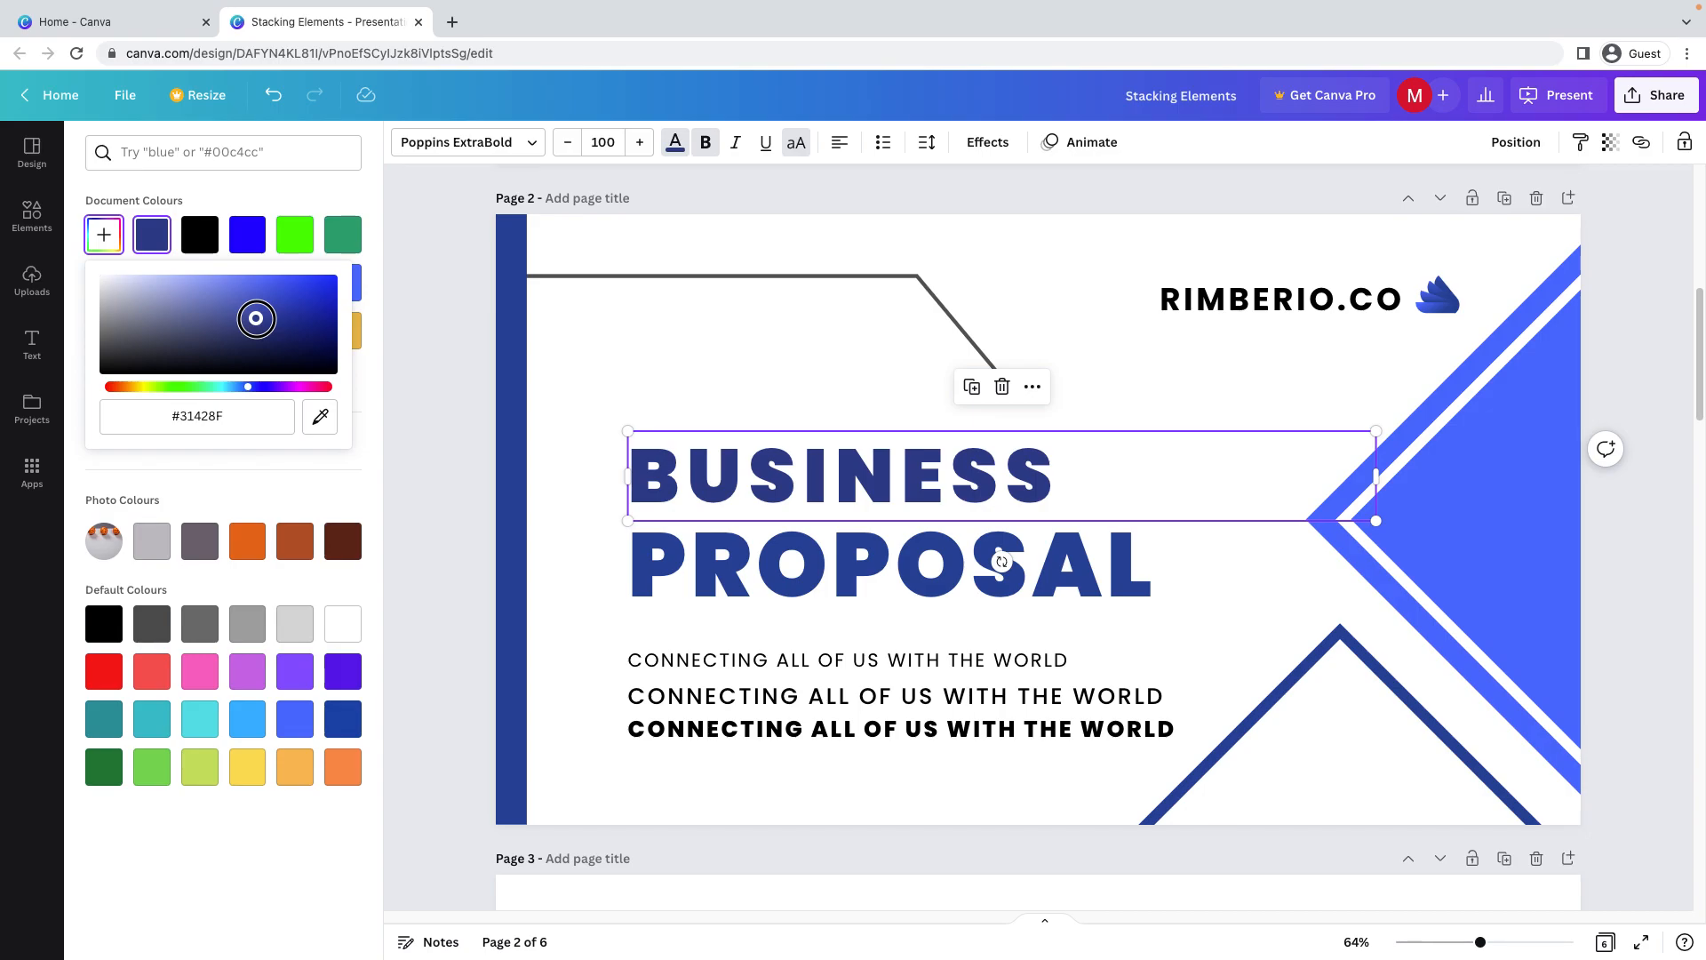
mouse_move(256, 318)
left_mouse_down()
mouse_move(278, 293)
mouse_move(134, 313)
mouse_move(231, 324)
left_mouse_up()
mouse_move(253, 389)
left_mouse_down()
mouse_move(183, 391)
mouse_move(272, 398)
left_mouse_up()
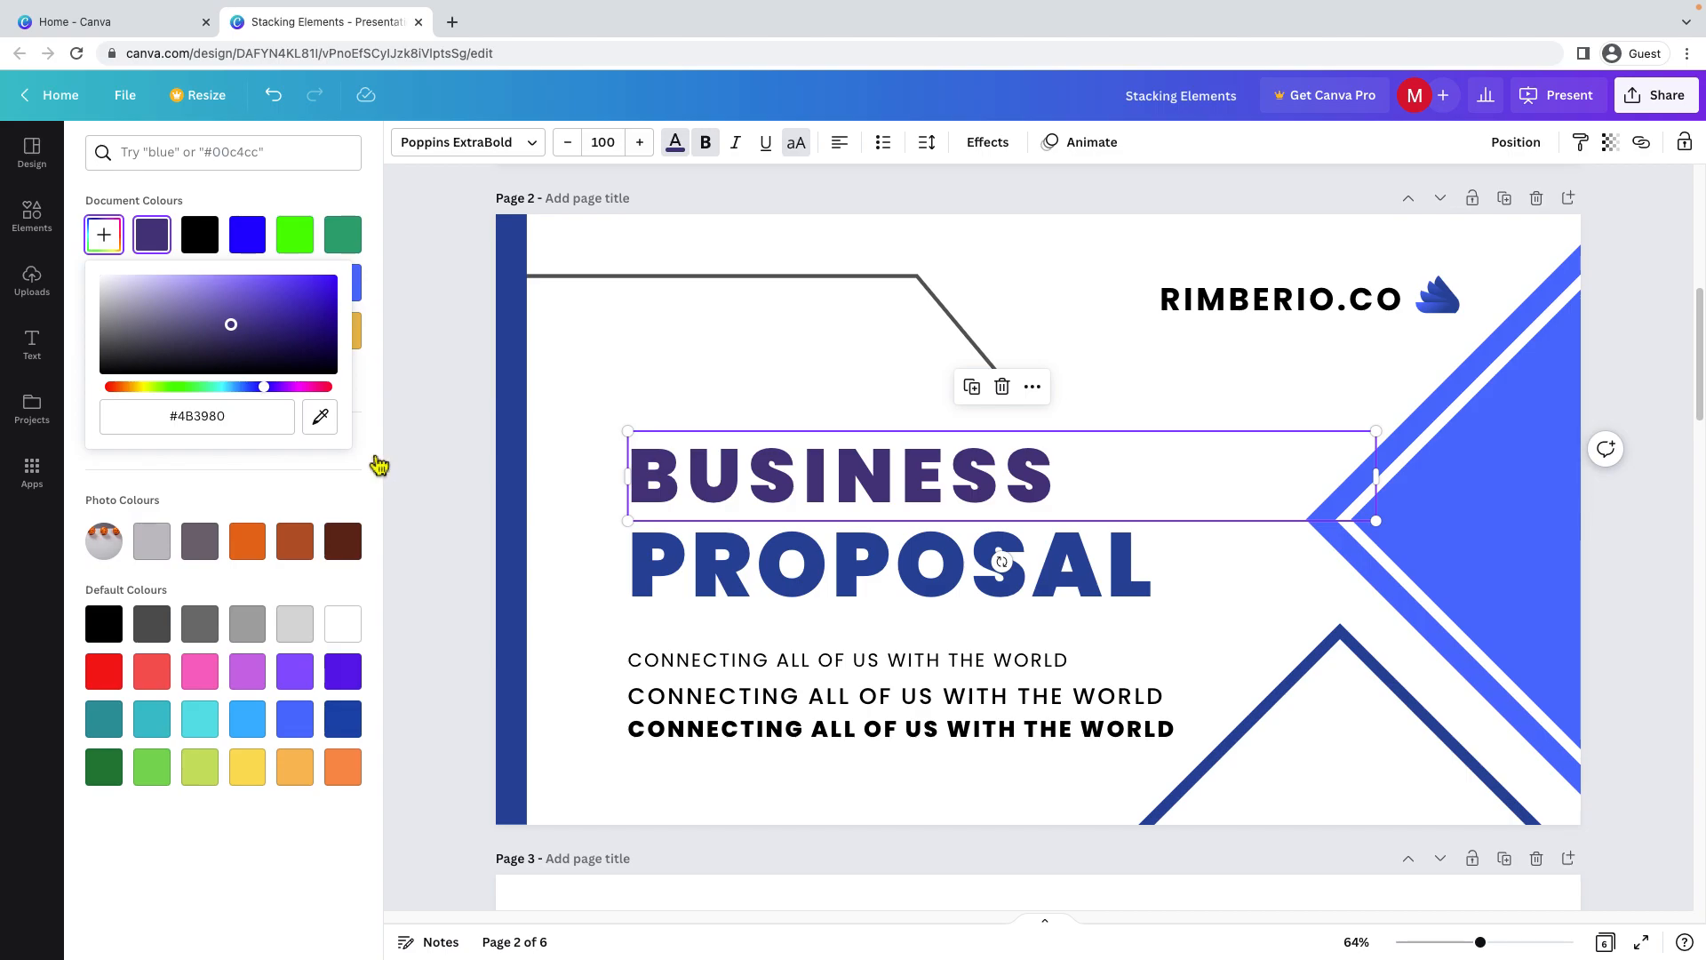
Recolour the BUSINESS heading to #5A5A5A by sampling the grey of the bent line above it.
left_click(324, 425)
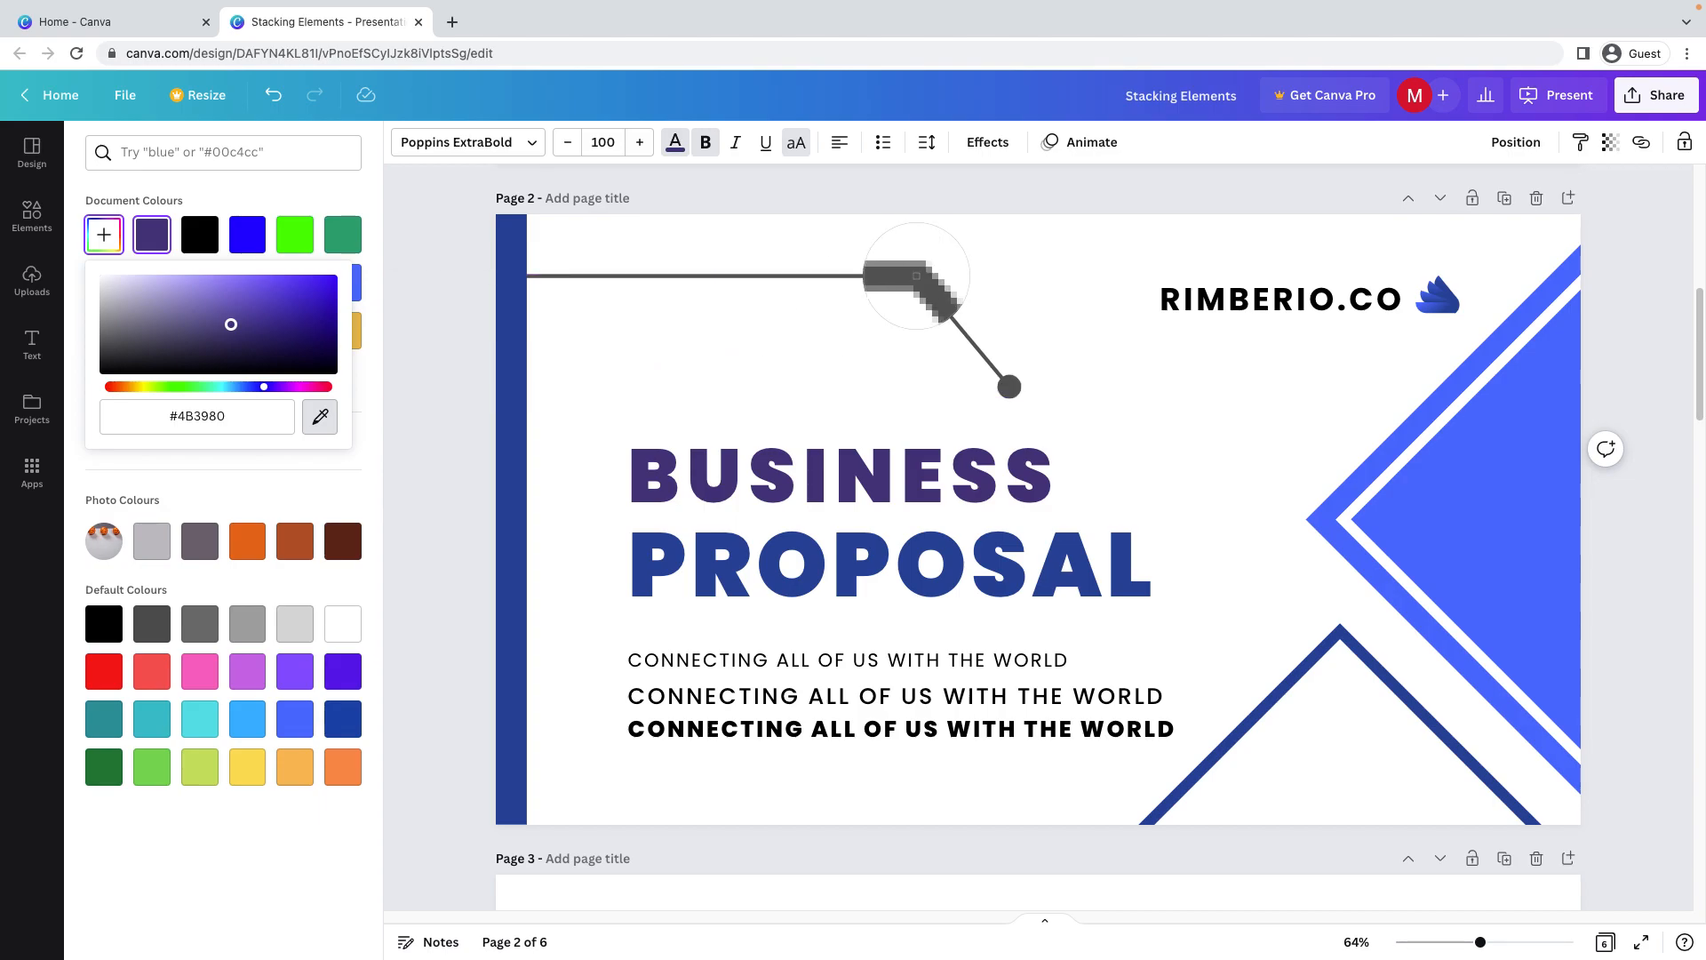
left_click(917, 276)
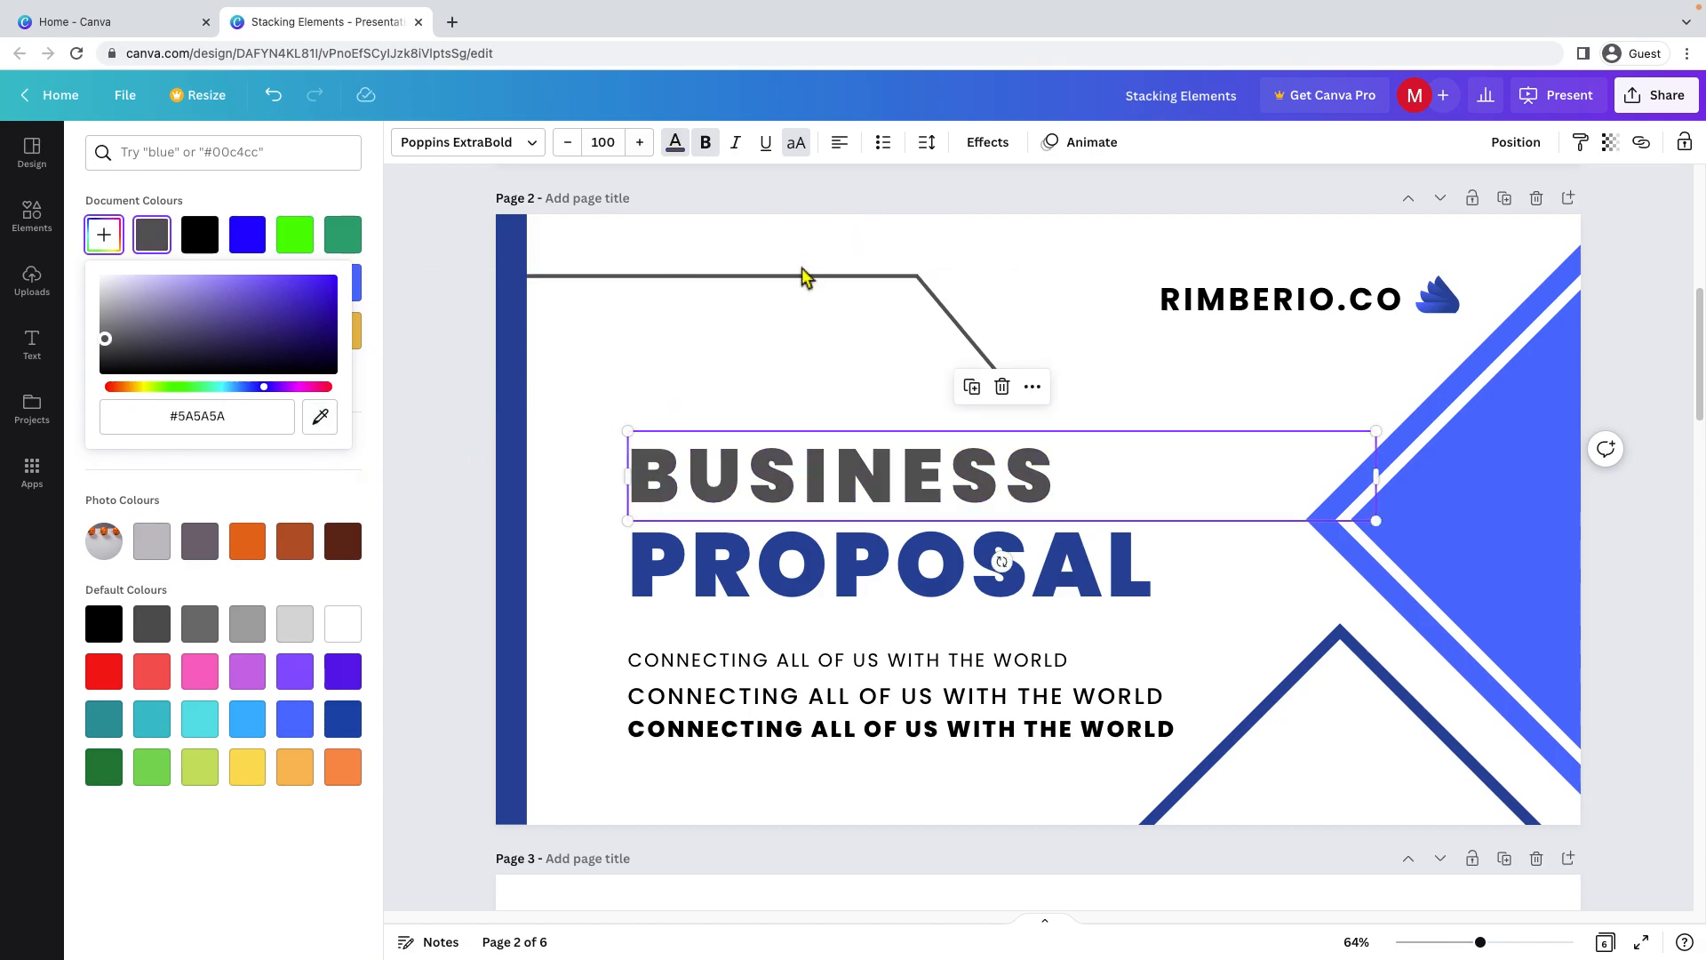
Examine the hex code of the BUSINESS heading's text colour.
left_click(242, 422)
left_click(138, 425)
left_click_drag(150, 423, 248, 432)
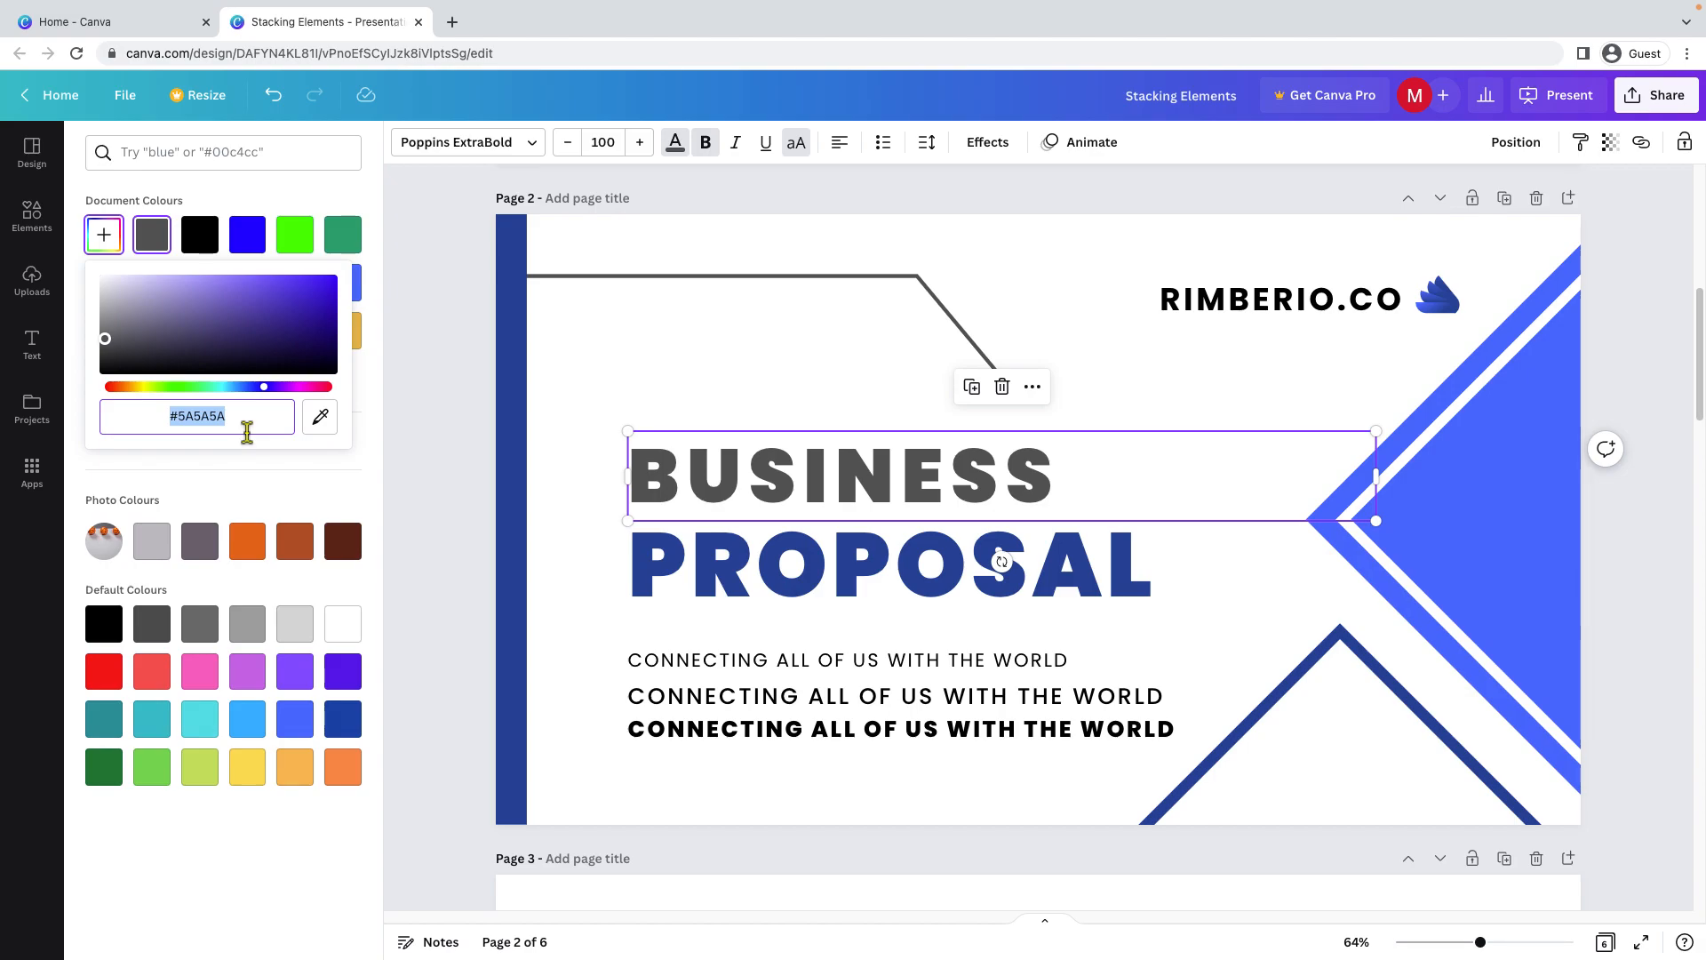
left_click(418, 479)
Recolour PROPOSAL with the darkest brown of the photo colours and the uppermost tagline with a default purple.
left_click(810, 577)
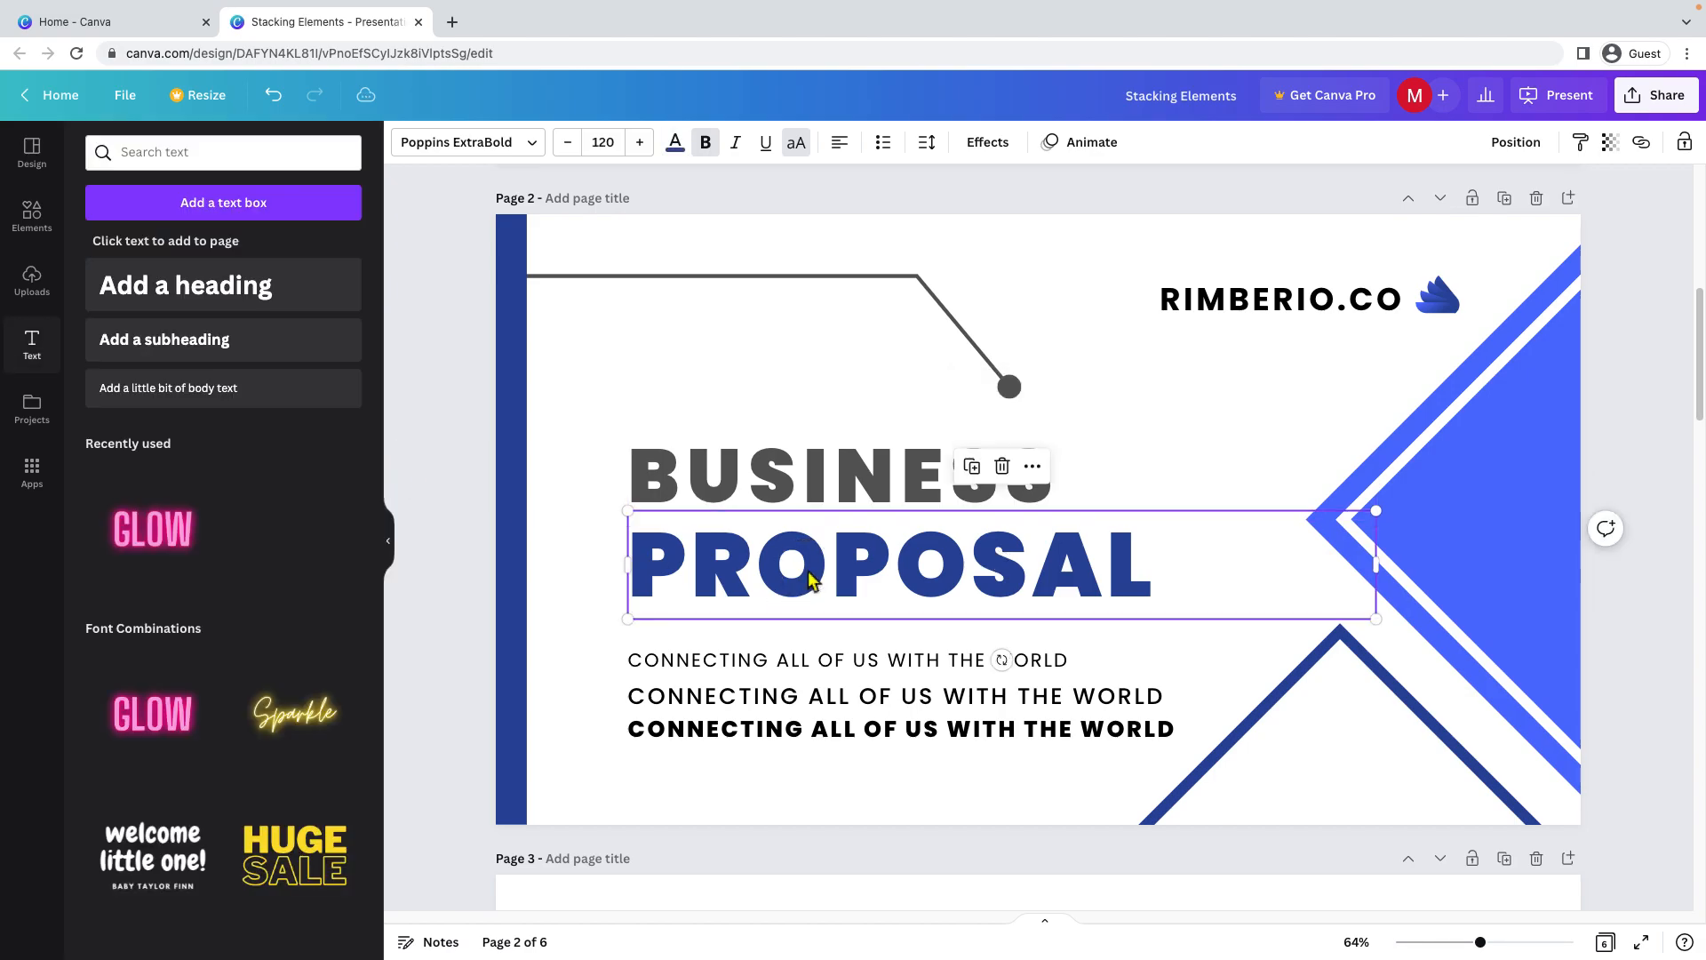
left_click(676, 142)
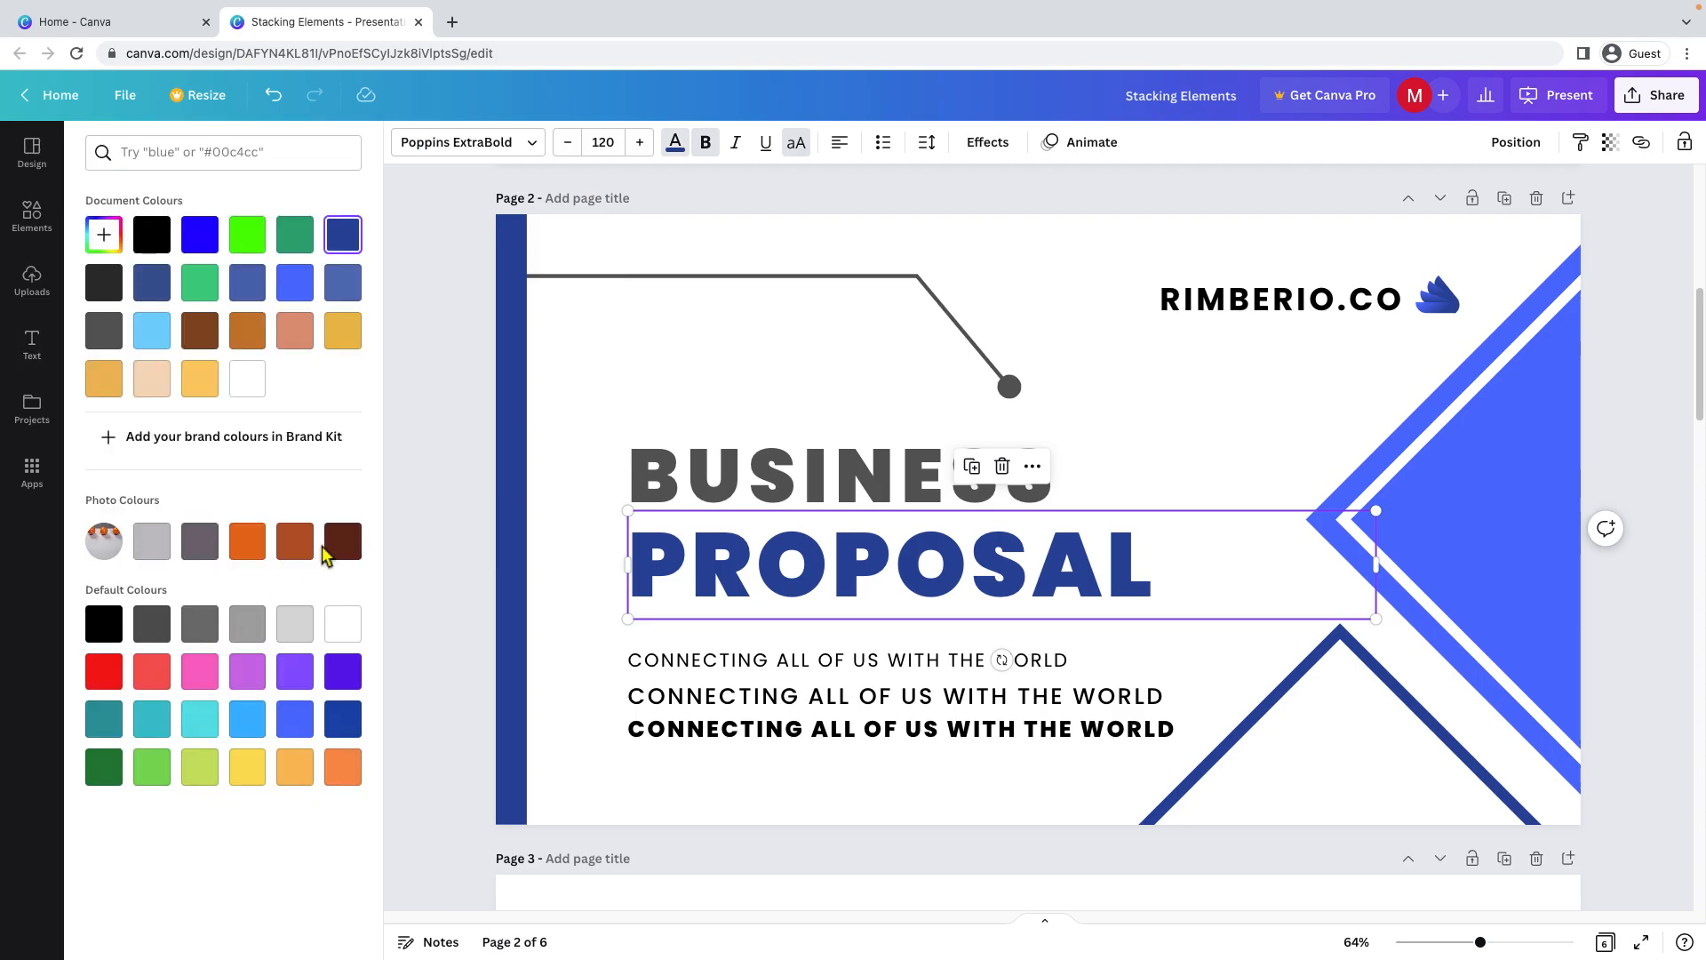
left_click(353, 555)
left_click(773, 679)
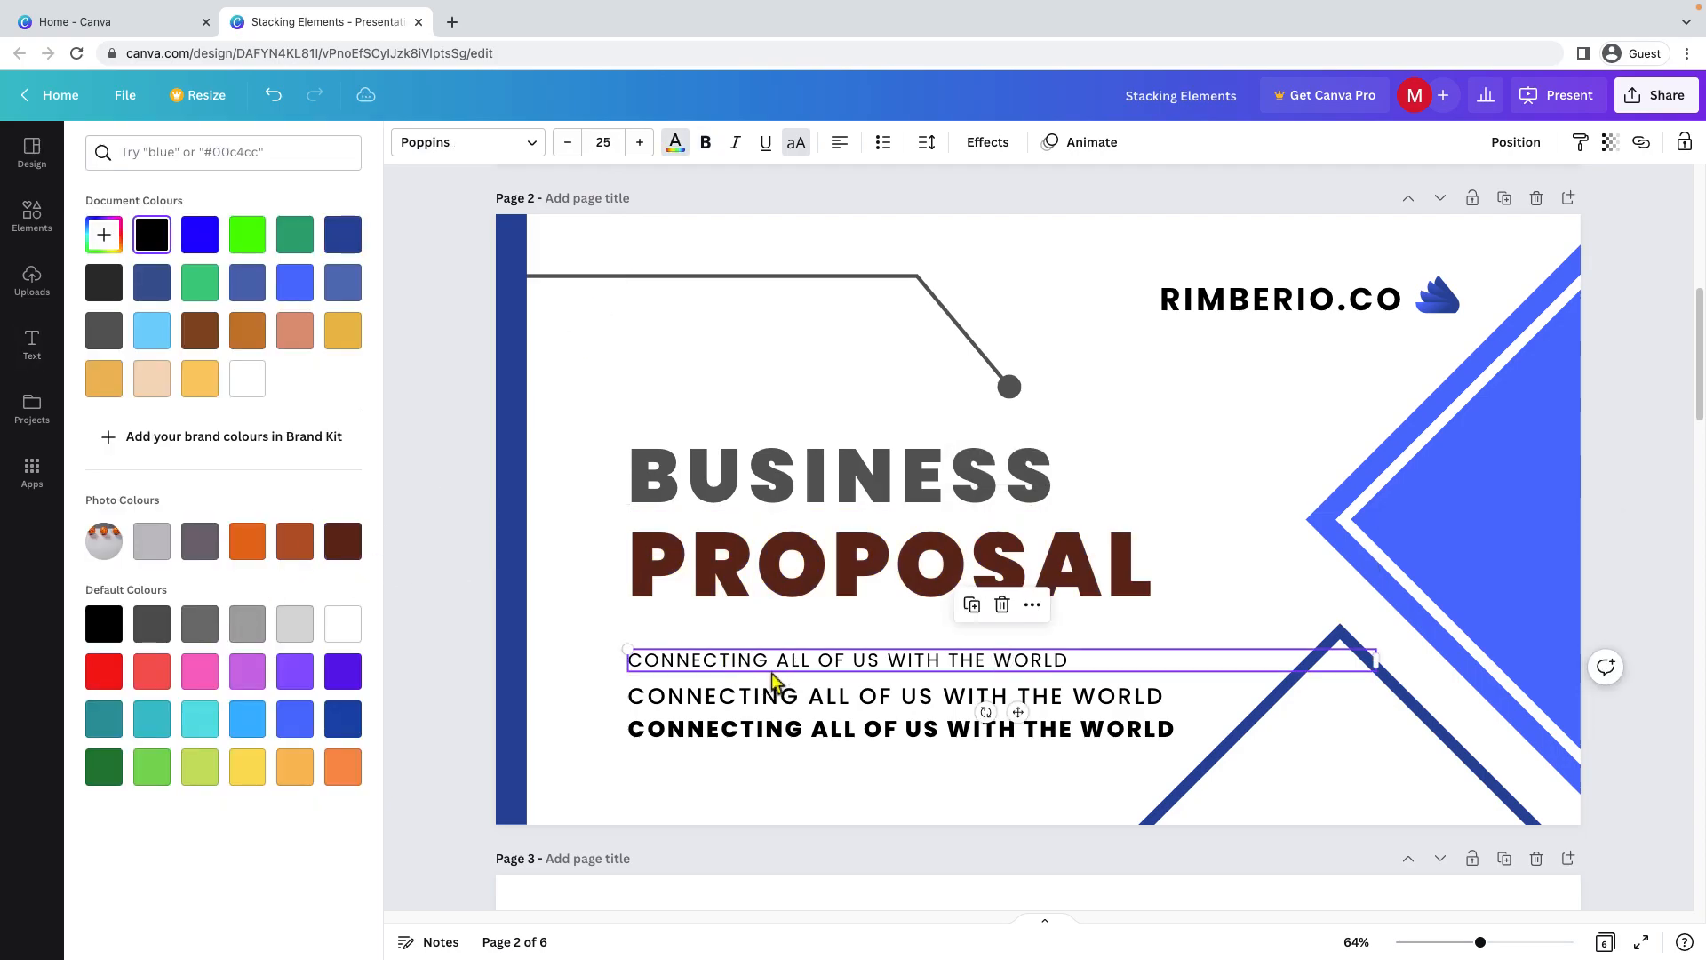
left_click(294, 671)
key("Escape")
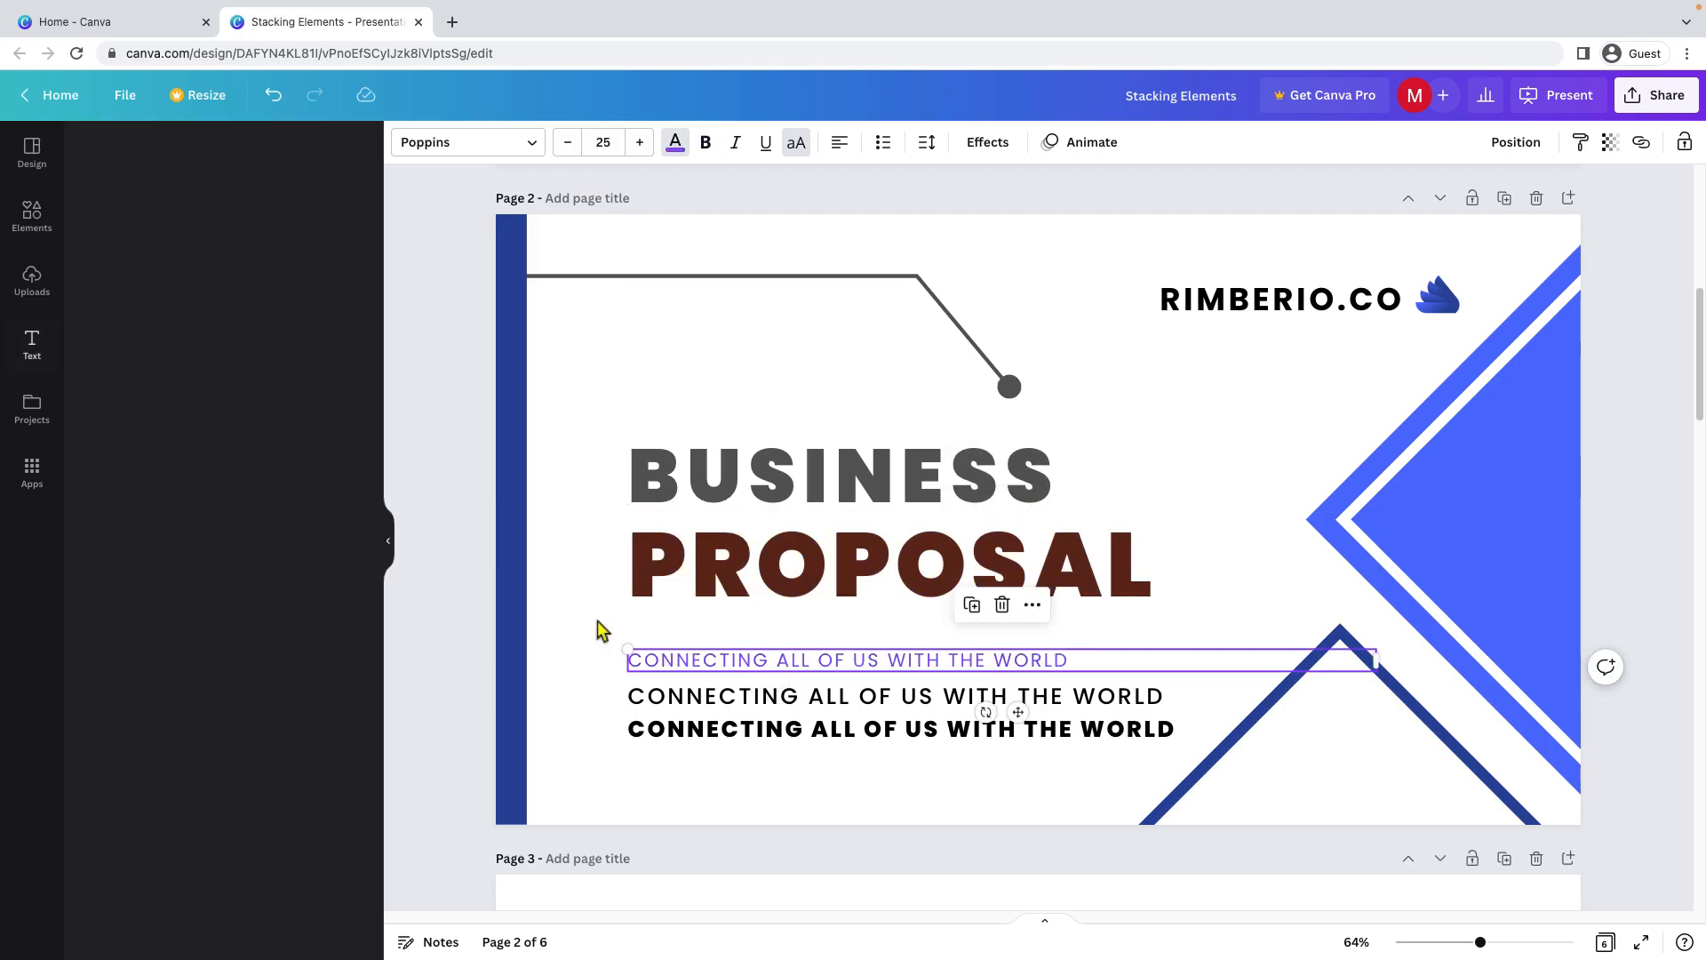
Switch bold off and back on for the BUSINESS heading to compare the two weights.
left_click(811, 472)
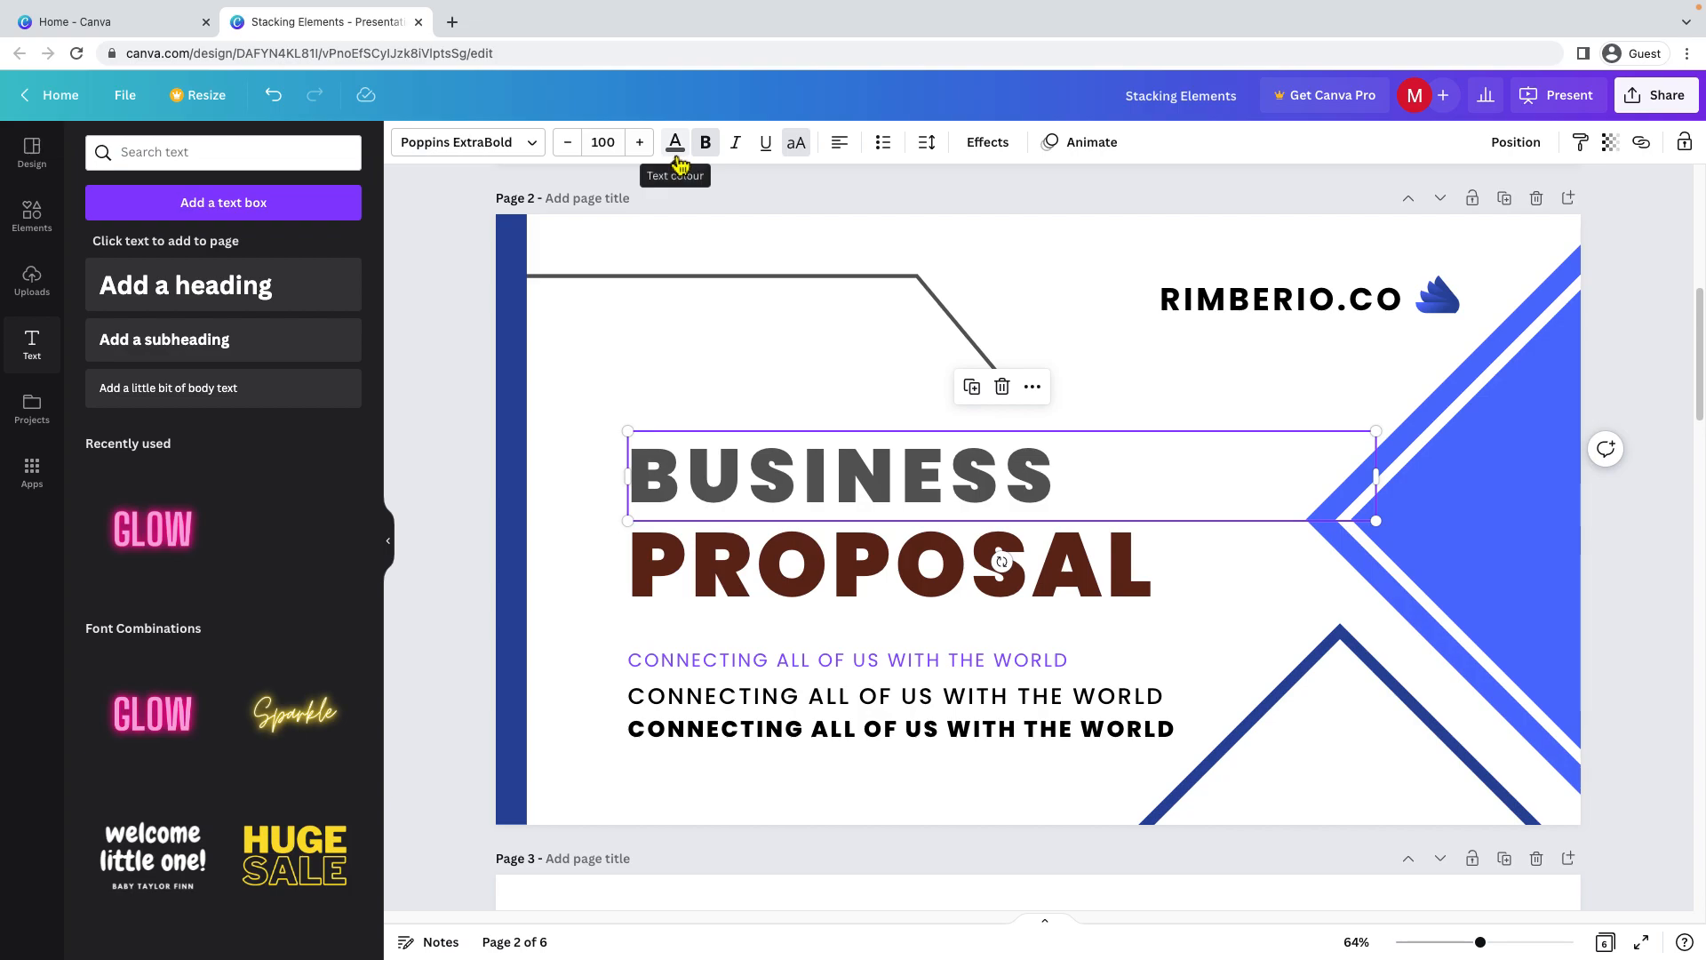
left_click(707, 156)
left_click(707, 156)
left_click(708, 158)
left_click(708, 158)
left_click(708, 158)
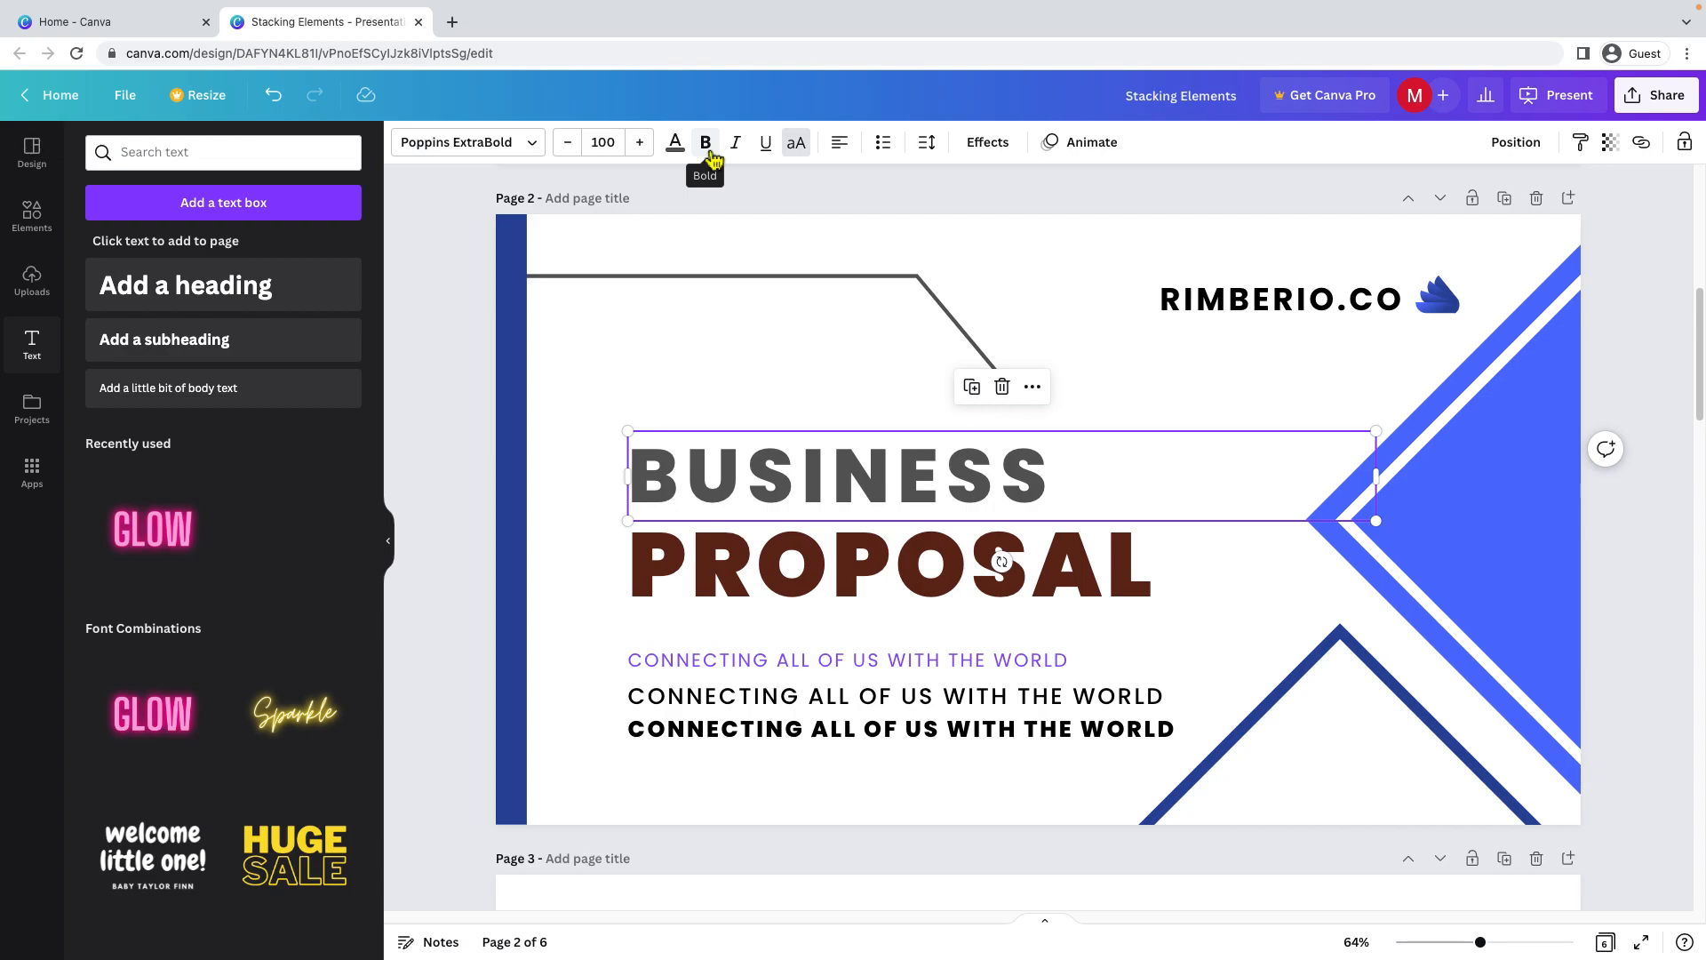
left_click(708, 157)
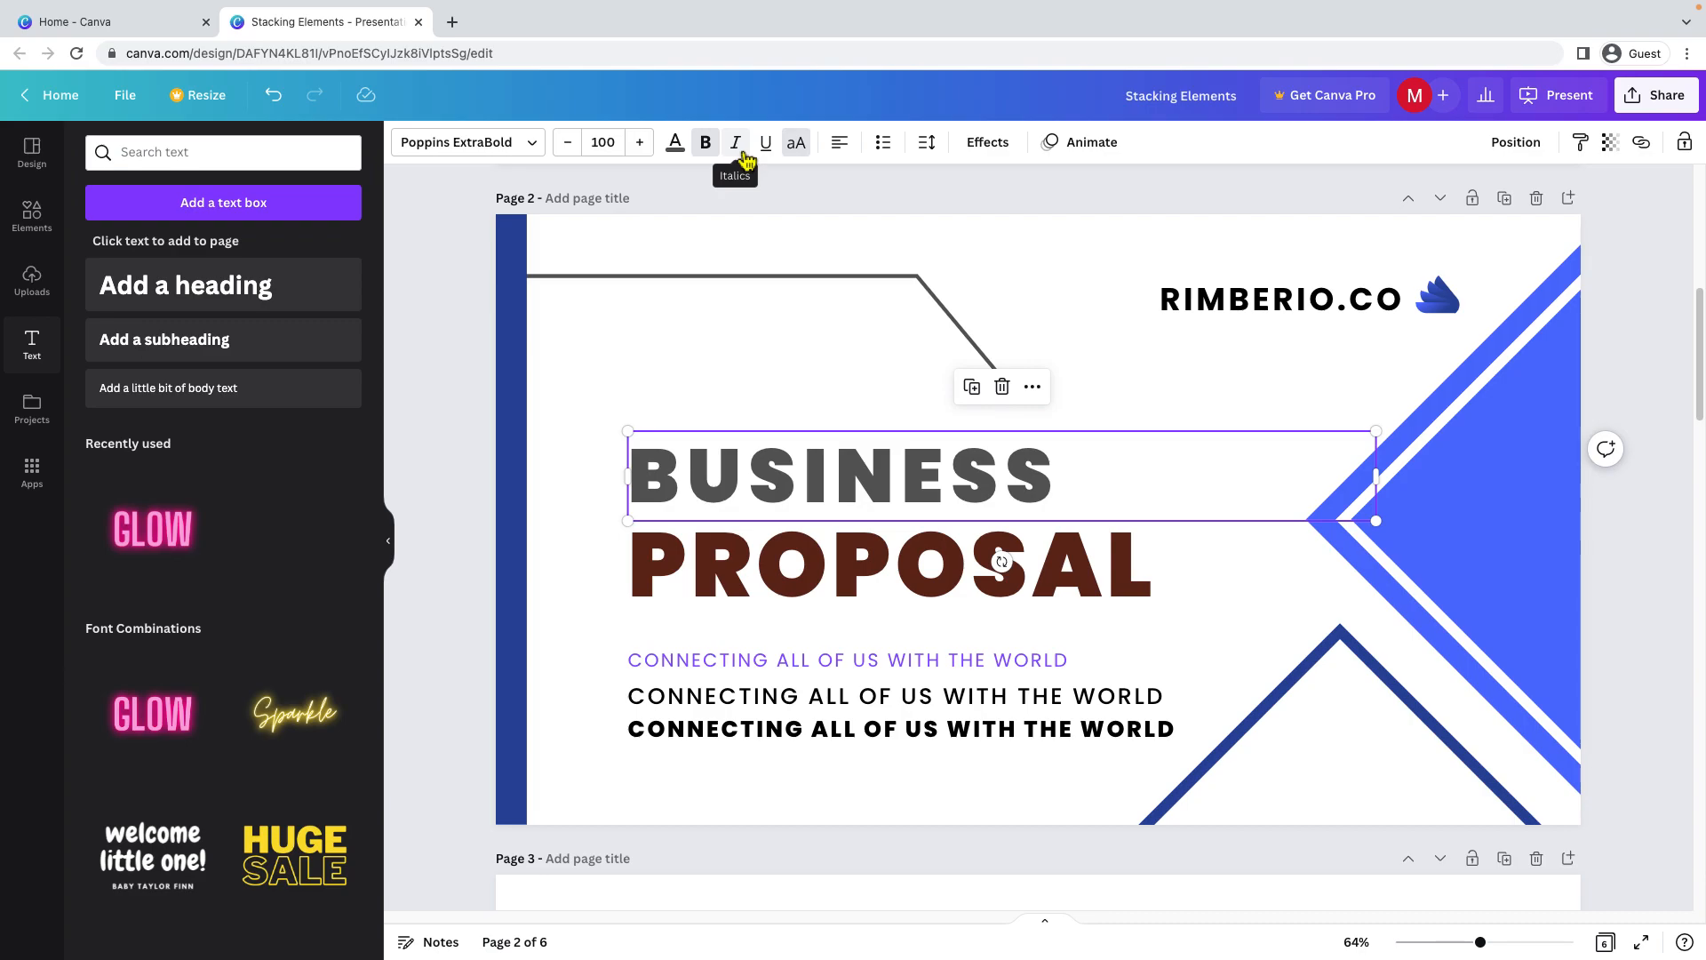
Italicise and underline the BUSINESS heading, and switch its upper case off and back on.
left_click(744, 160)
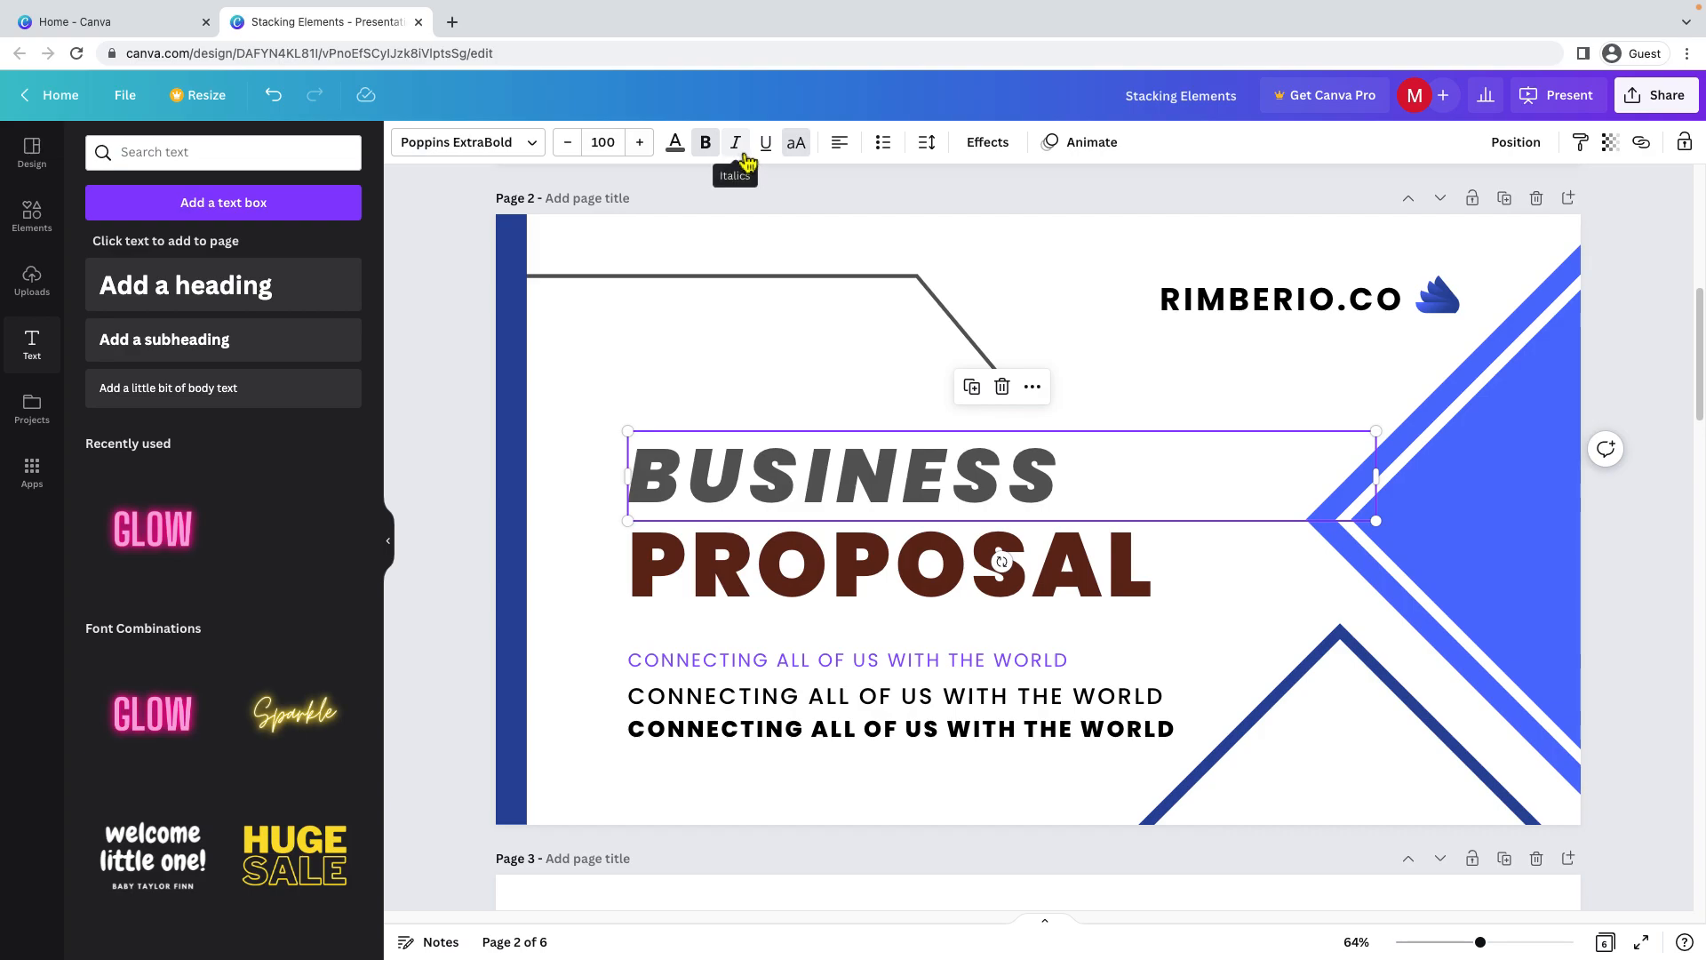
left_click(771, 150)
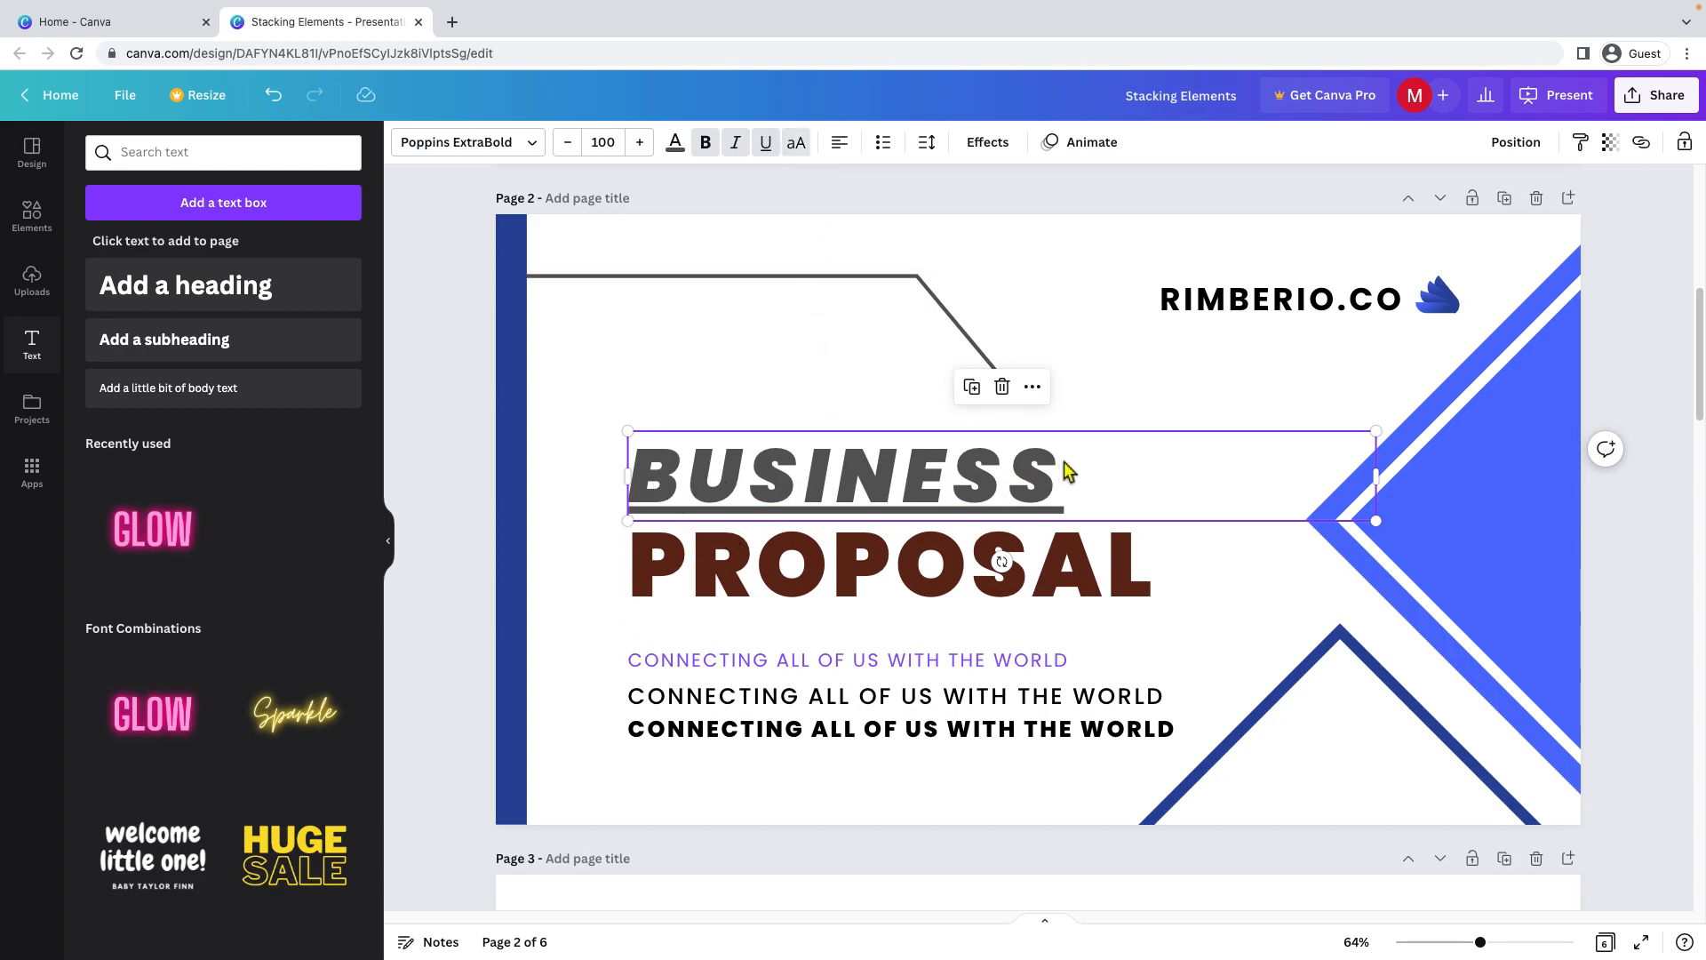
left_click(796, 143)
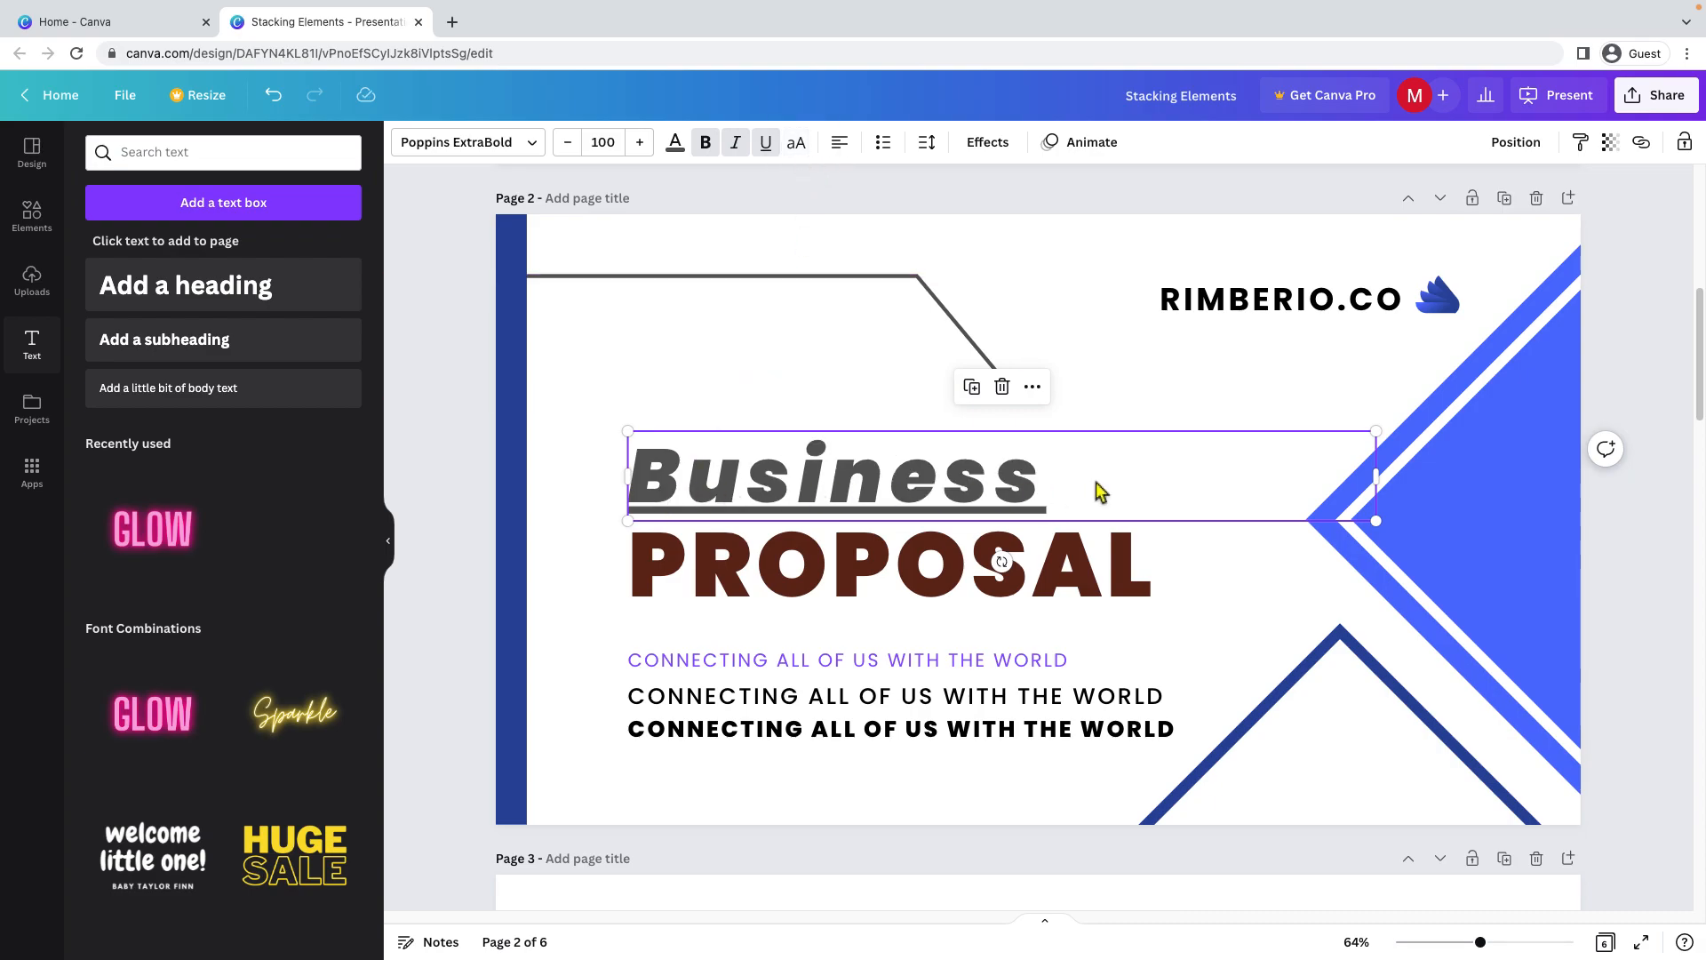
left_click(799, 146)
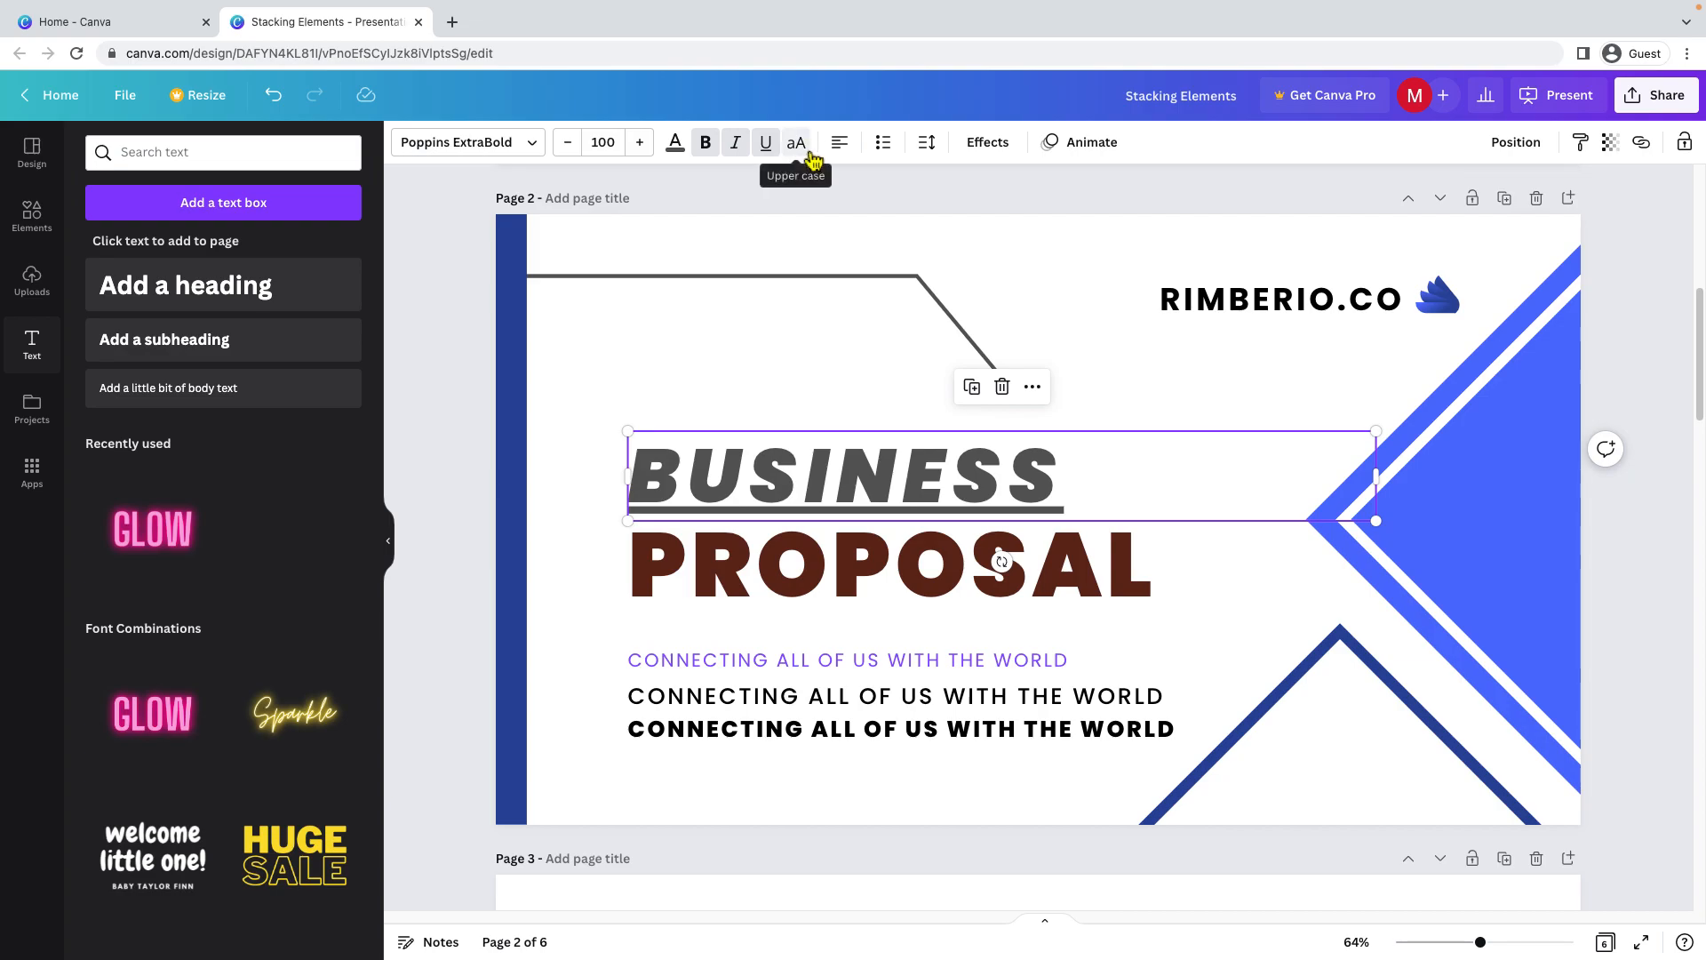
Cycle the BUSINESS heading's alignment through centred and right-aligned to justified.
left_click(831, 384)
left_click(1142, 364)
left_click(878, 516)
left_click(878, 498)
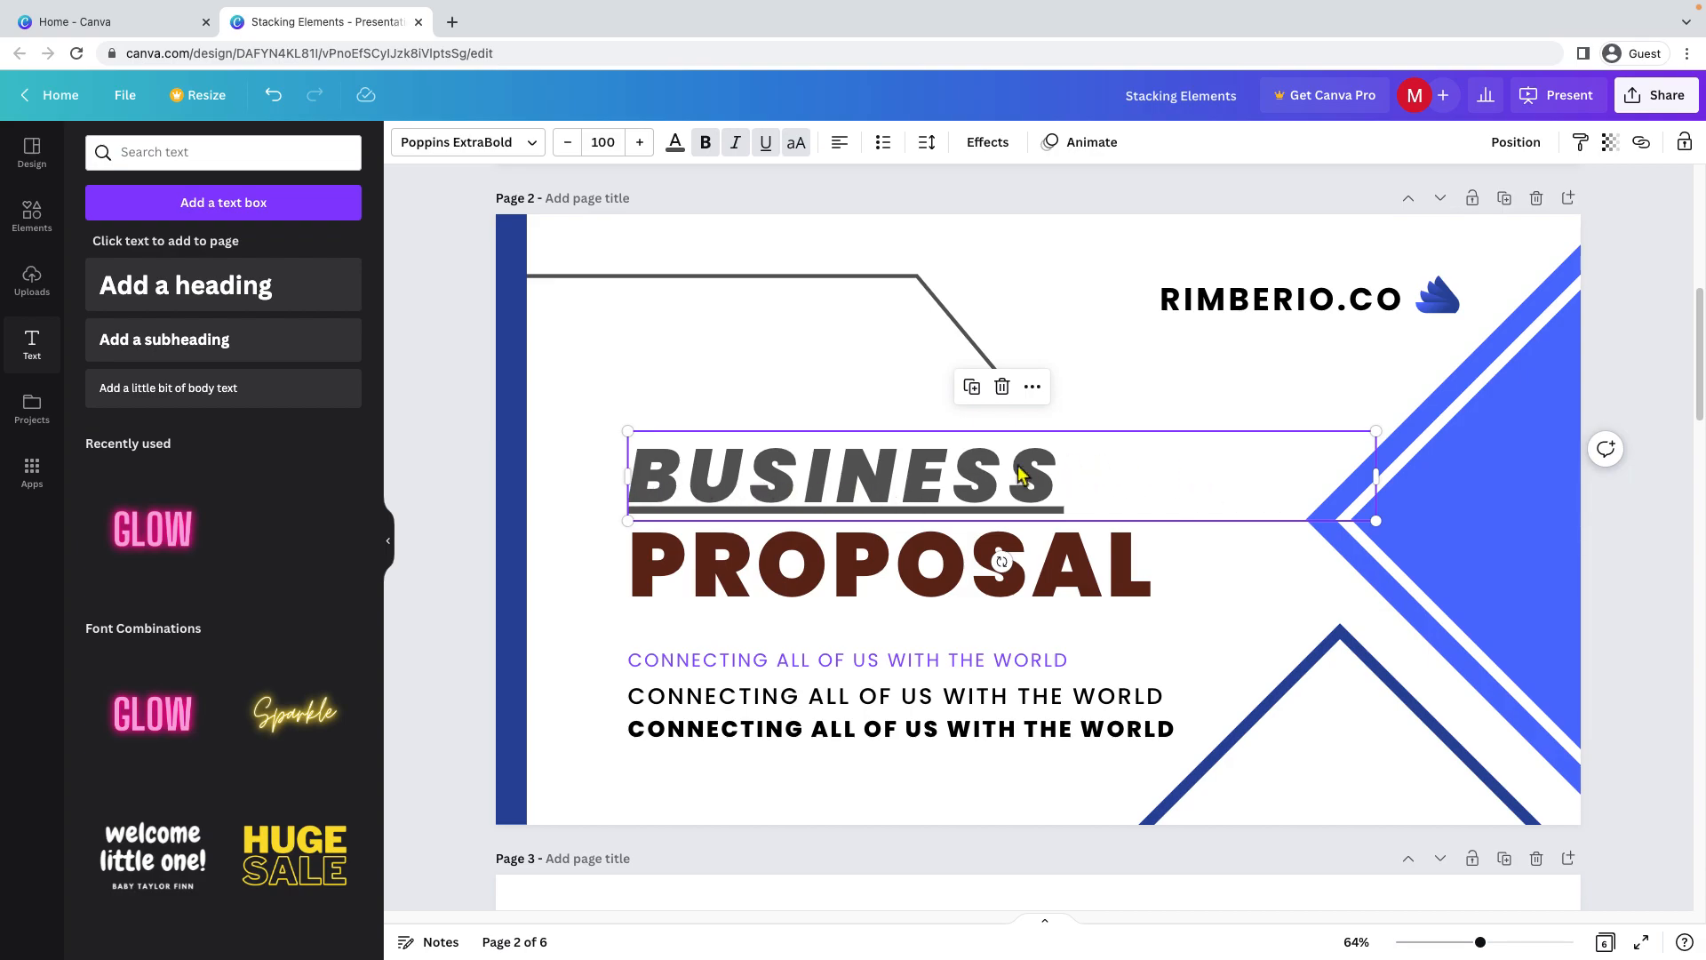
left_click(838, 144)
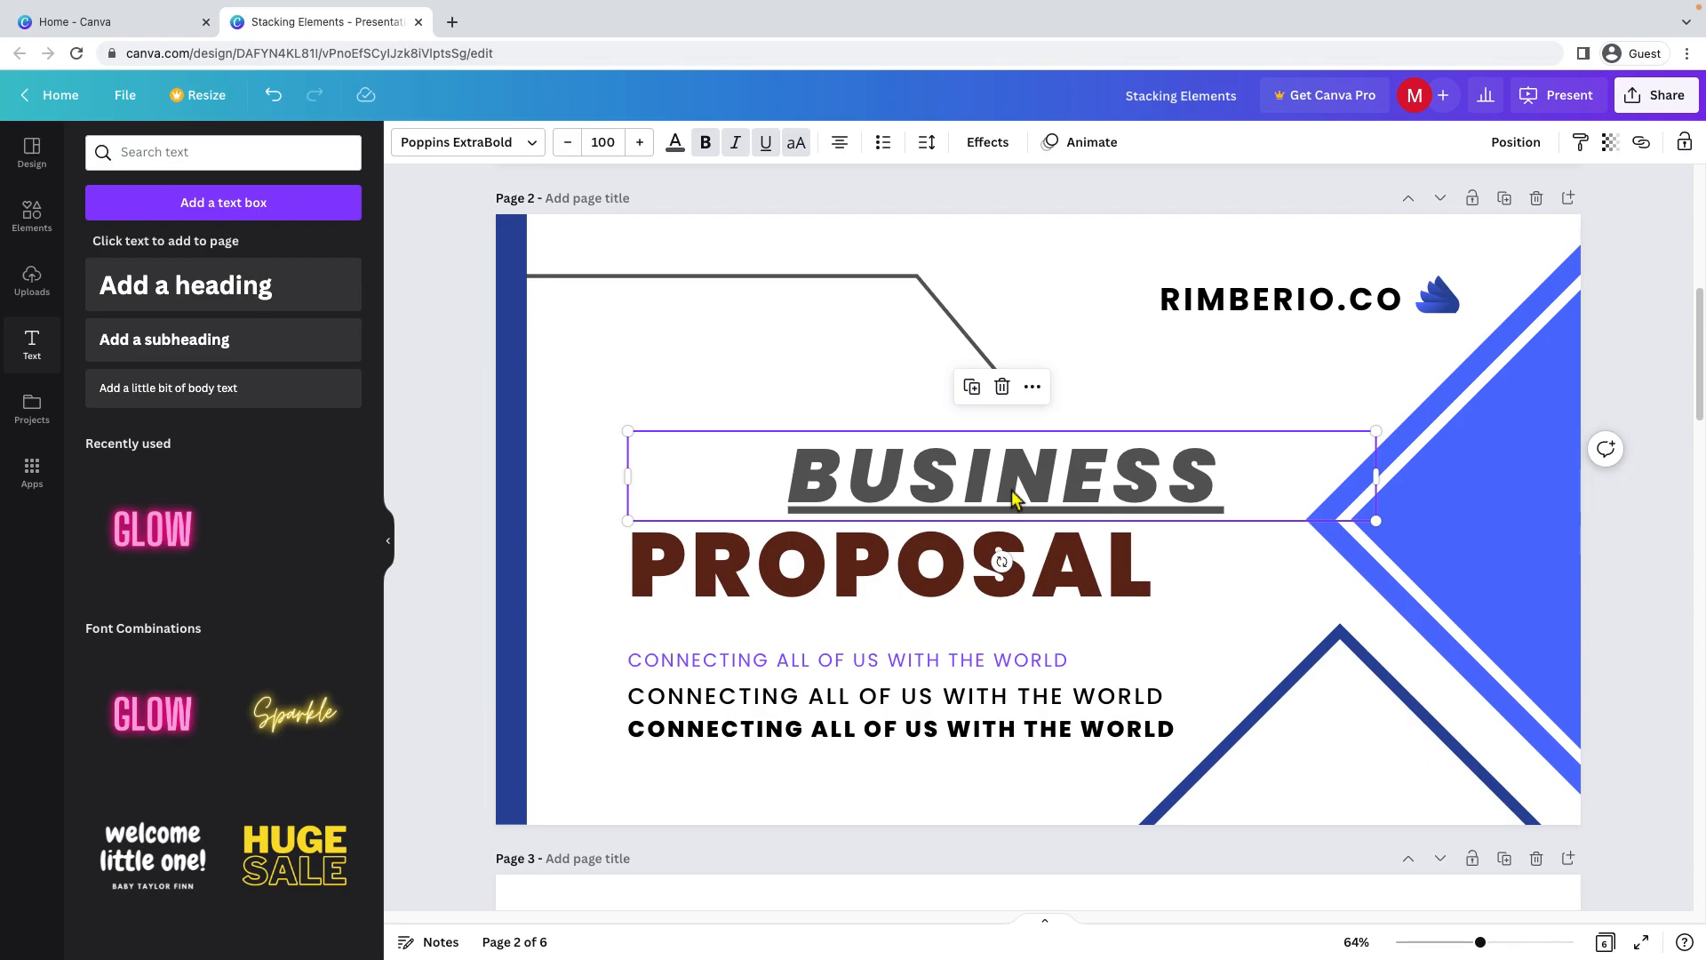
left_click(840, 142)
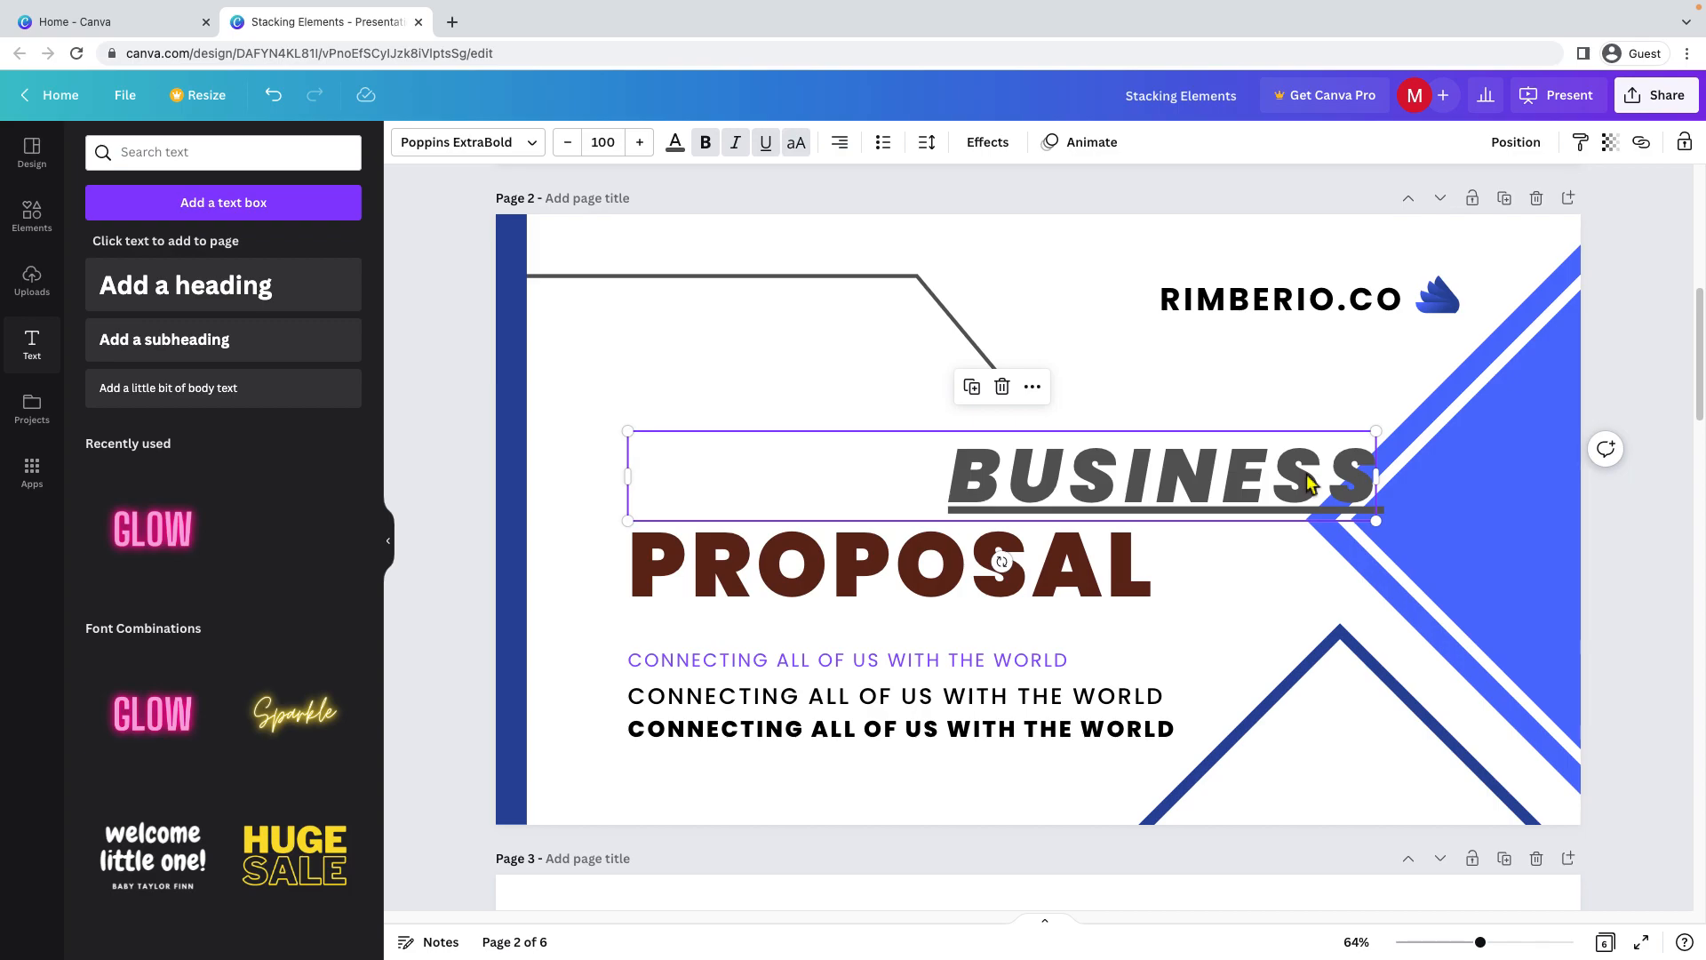
left_click(847, 157)
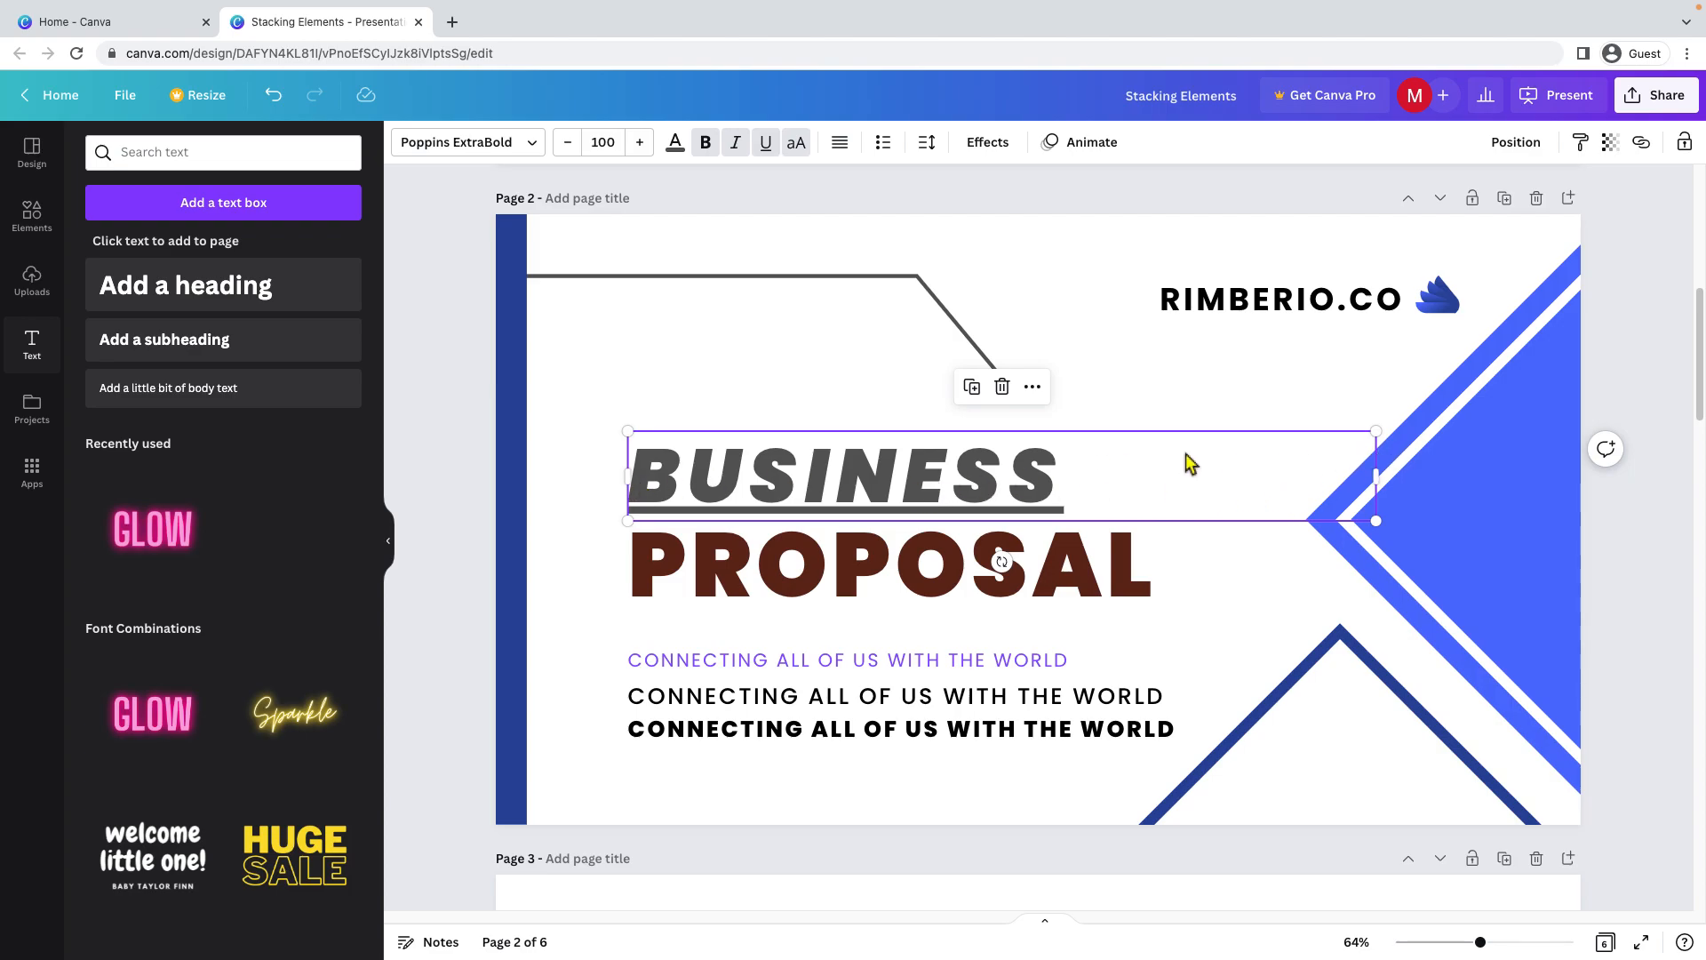
Remove the underline, italics and bold from the whole BUSINESS heading text.
double_click(1074, 478)
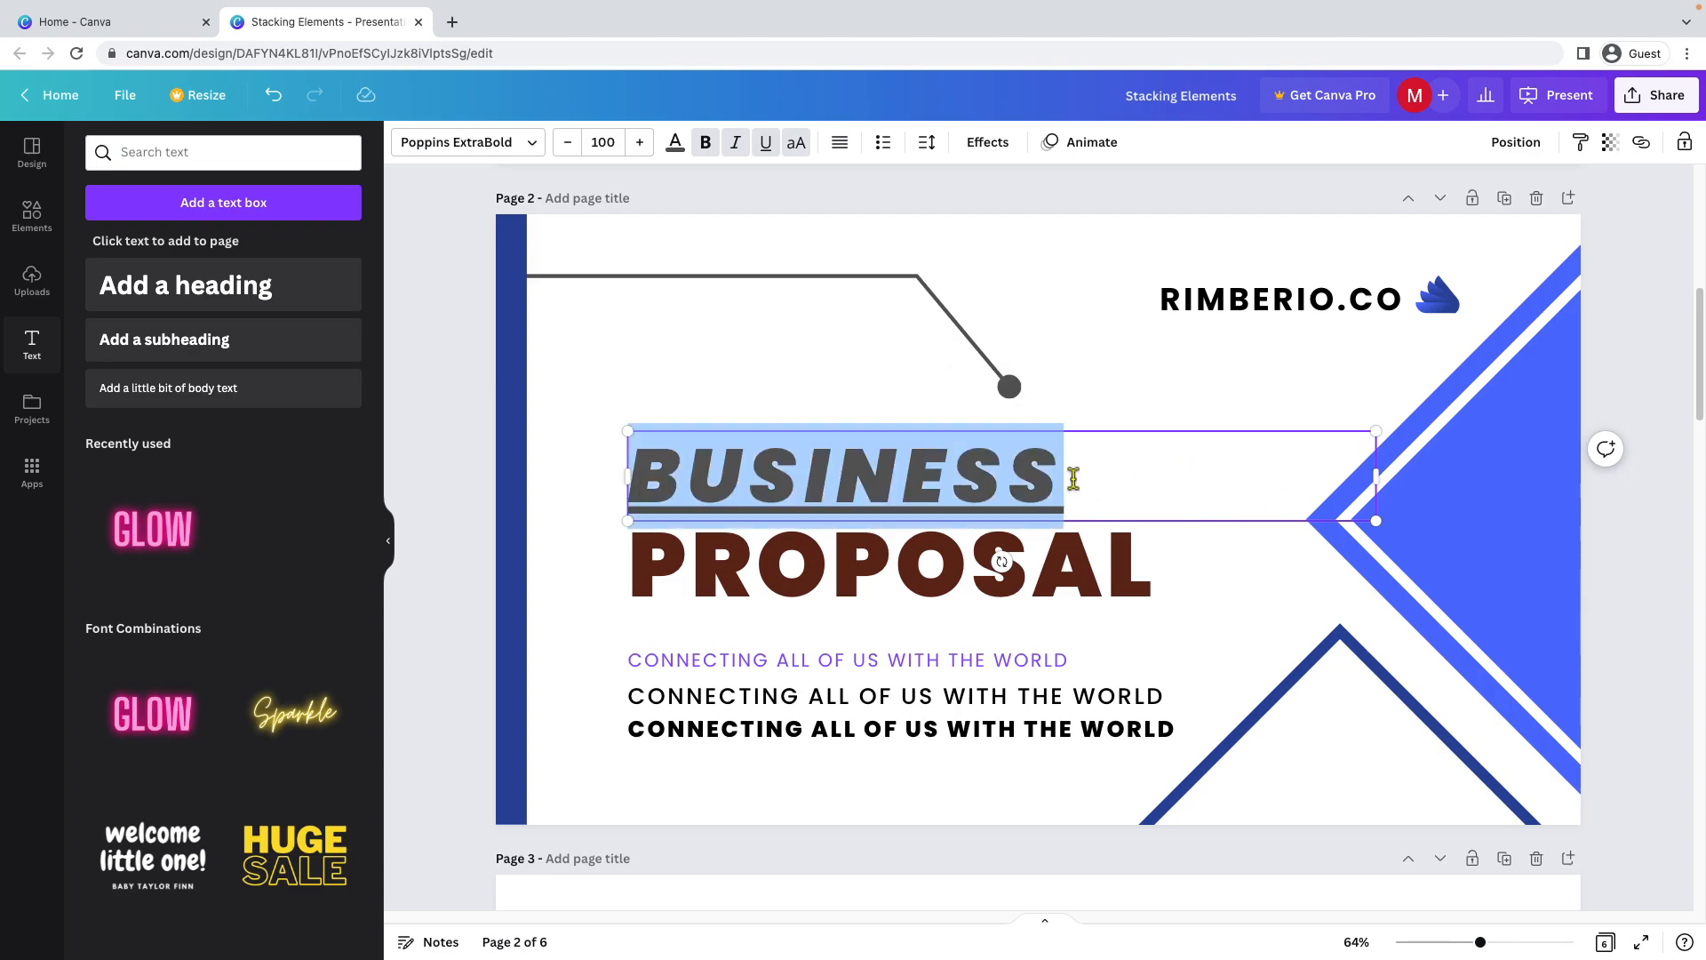
left_click(1073, 478)
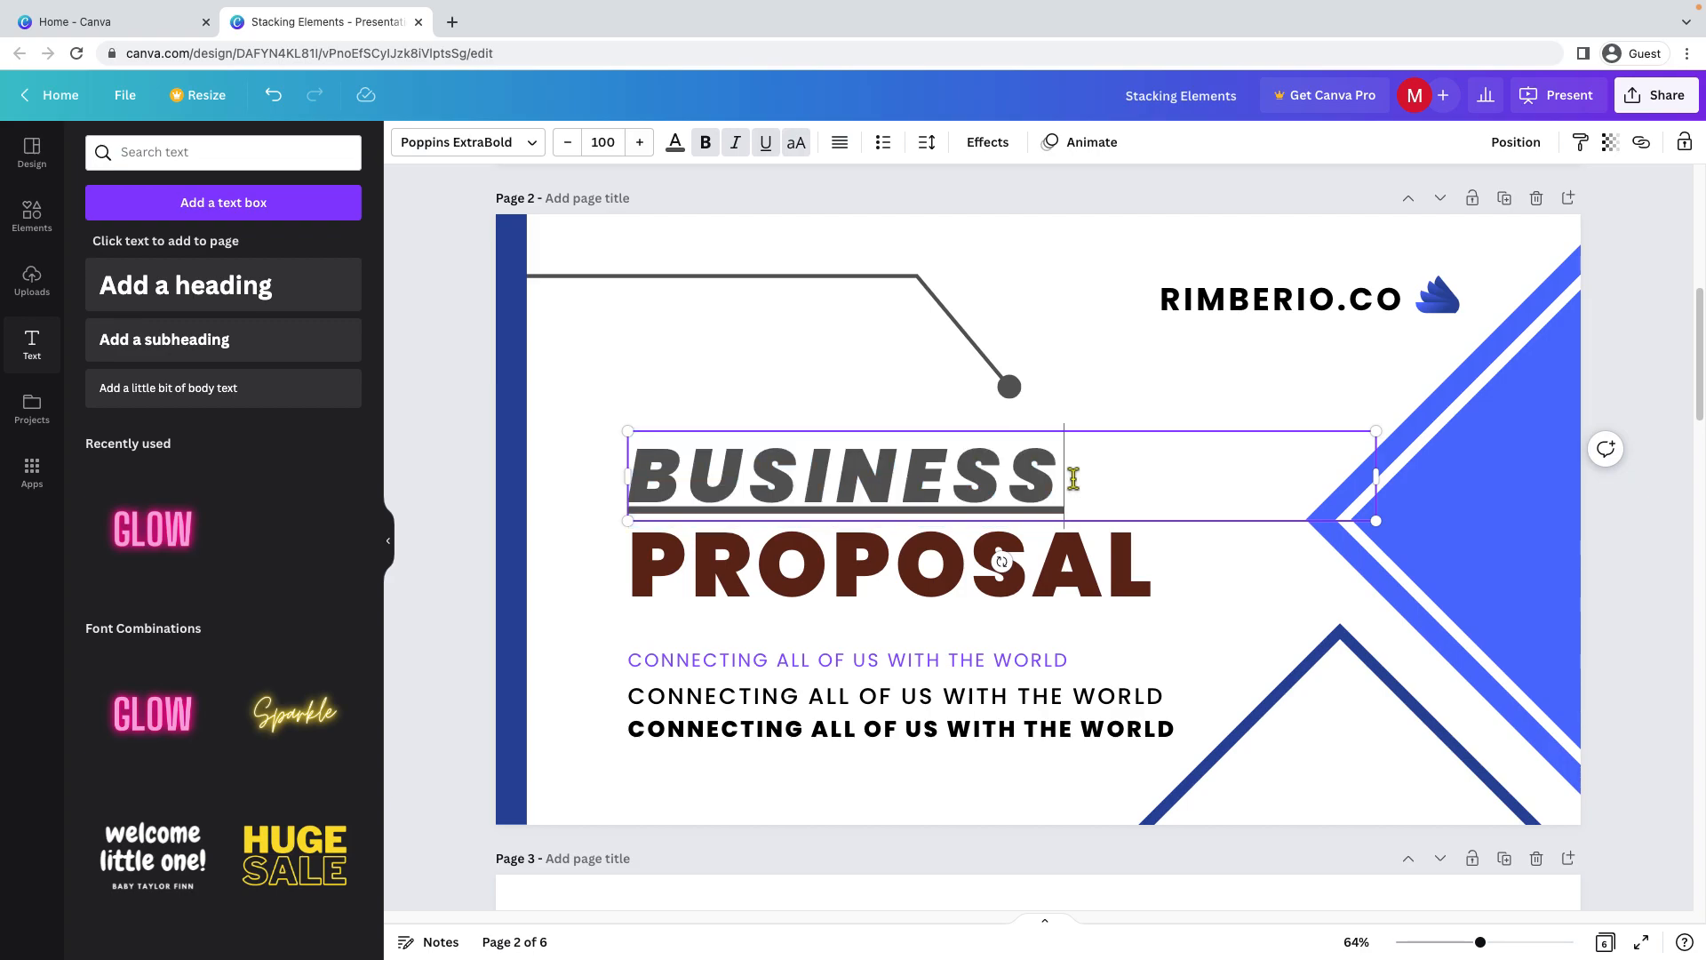
left_click_drag(1074, 478, 1120, 479)
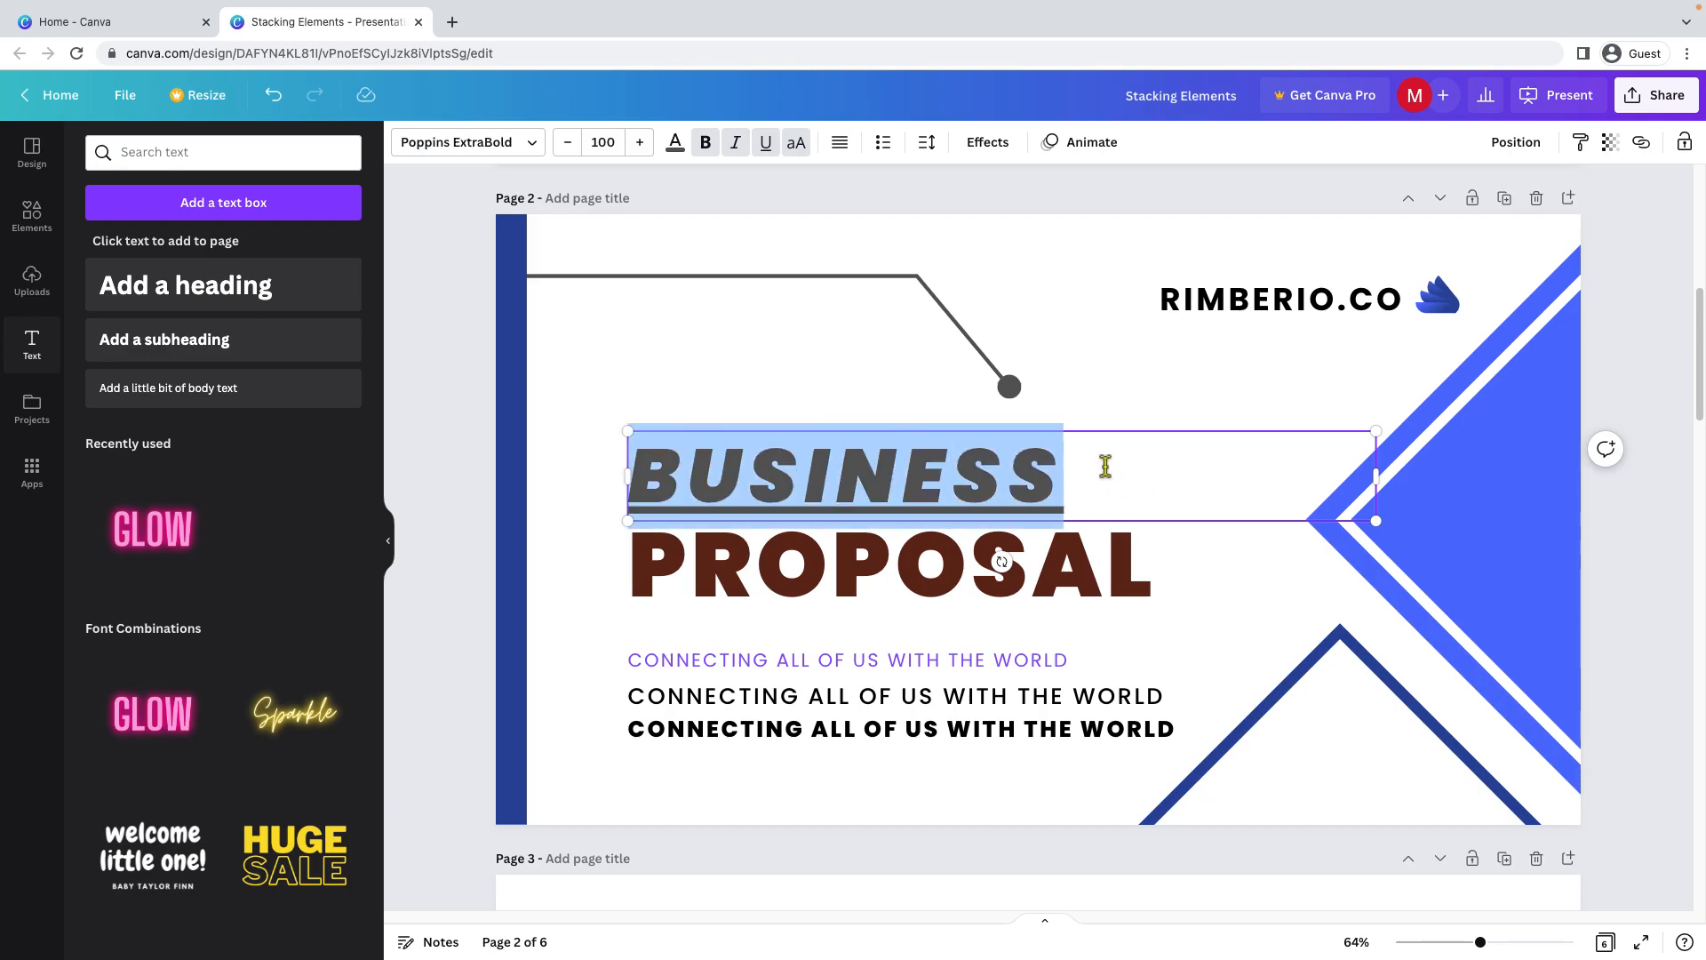
left_click(765, 145)
left_click(734, 144)
left_click(706, 145)
Extend the BUSINESS heading's text to read "BUSINESS MEETING IS ON 10TH FEB".
left_click(1092, 472)
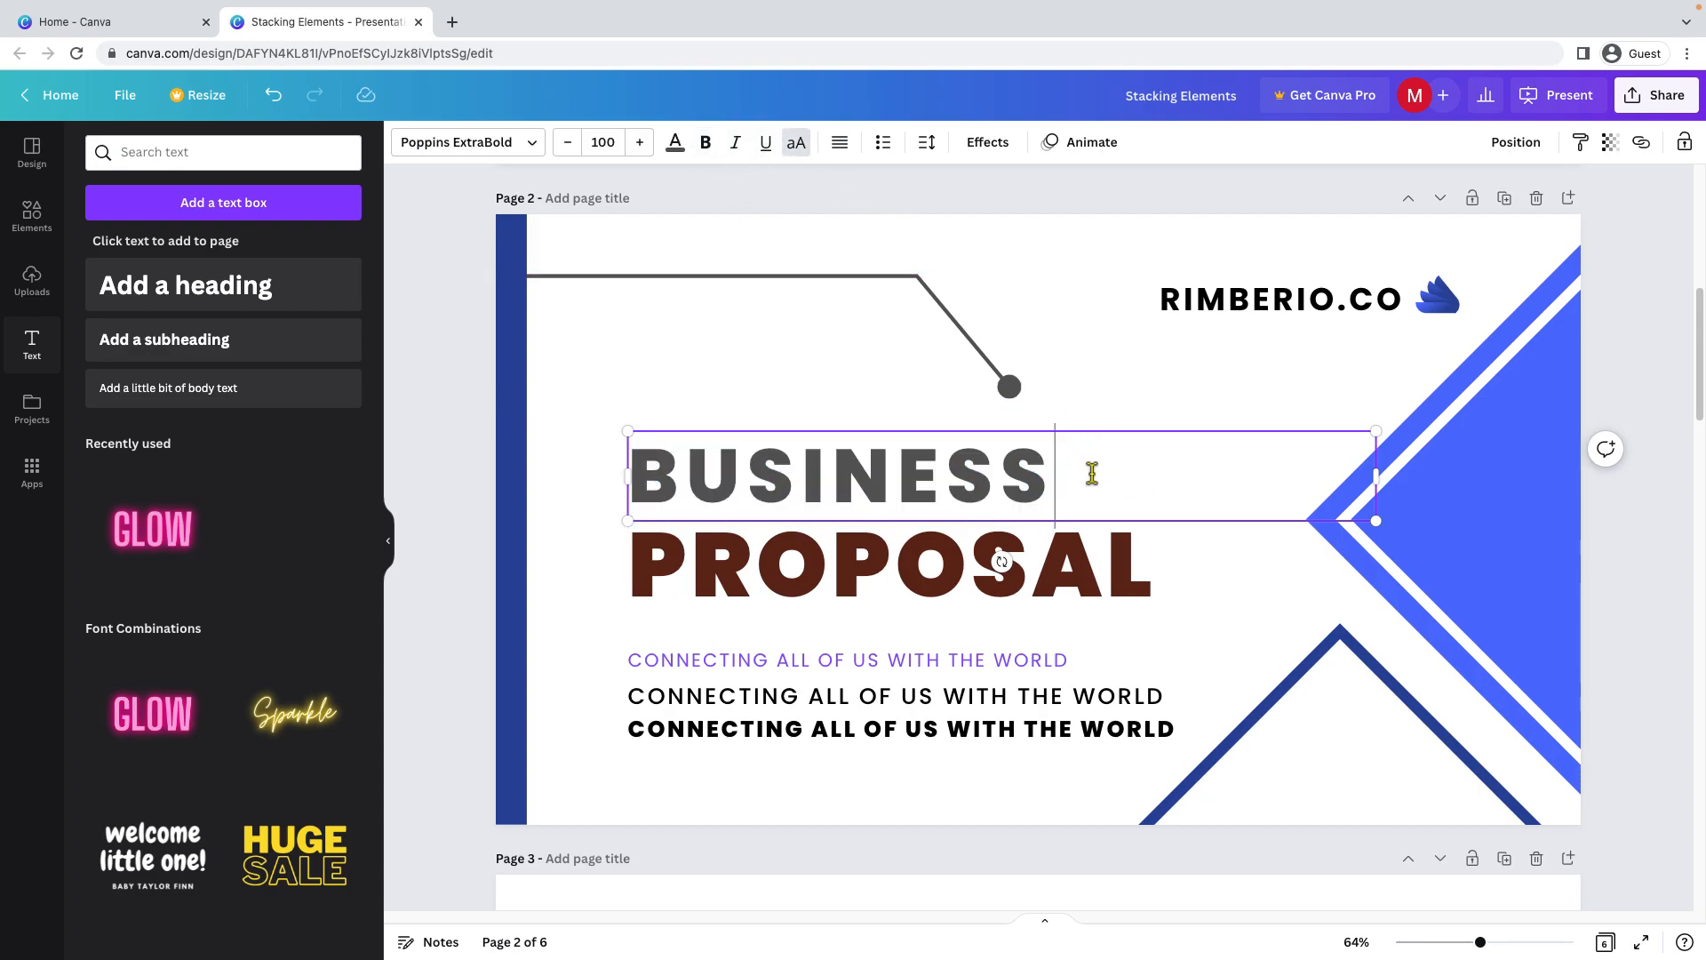
type("MEE")
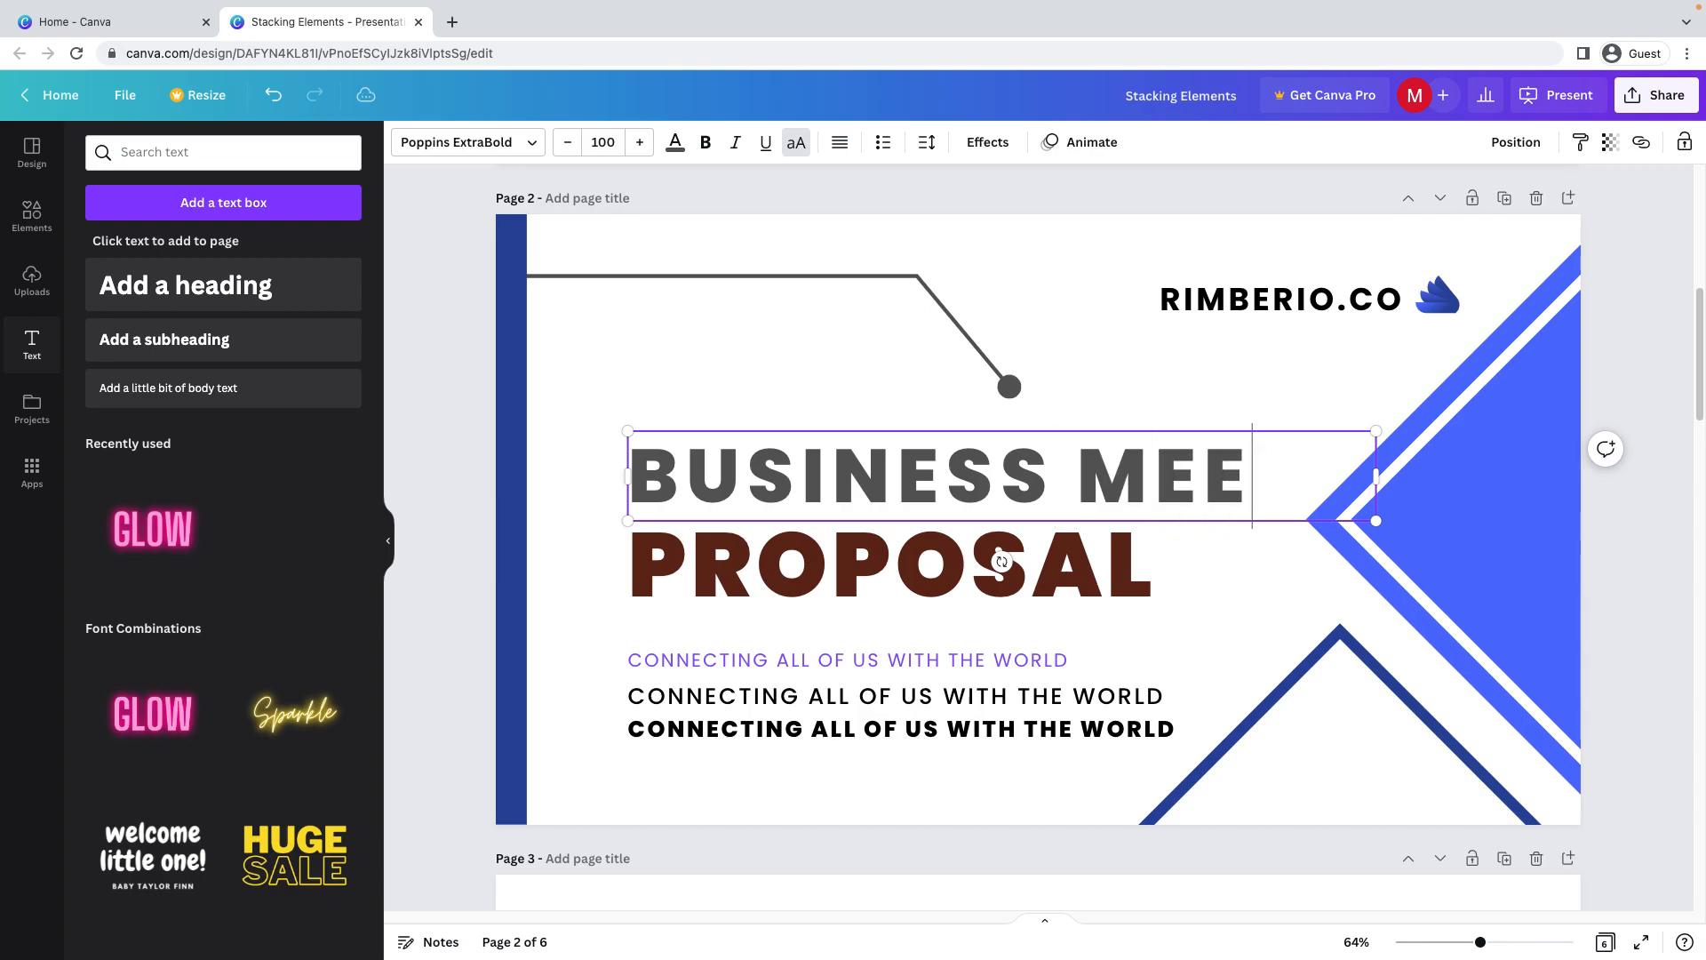
type("TING")
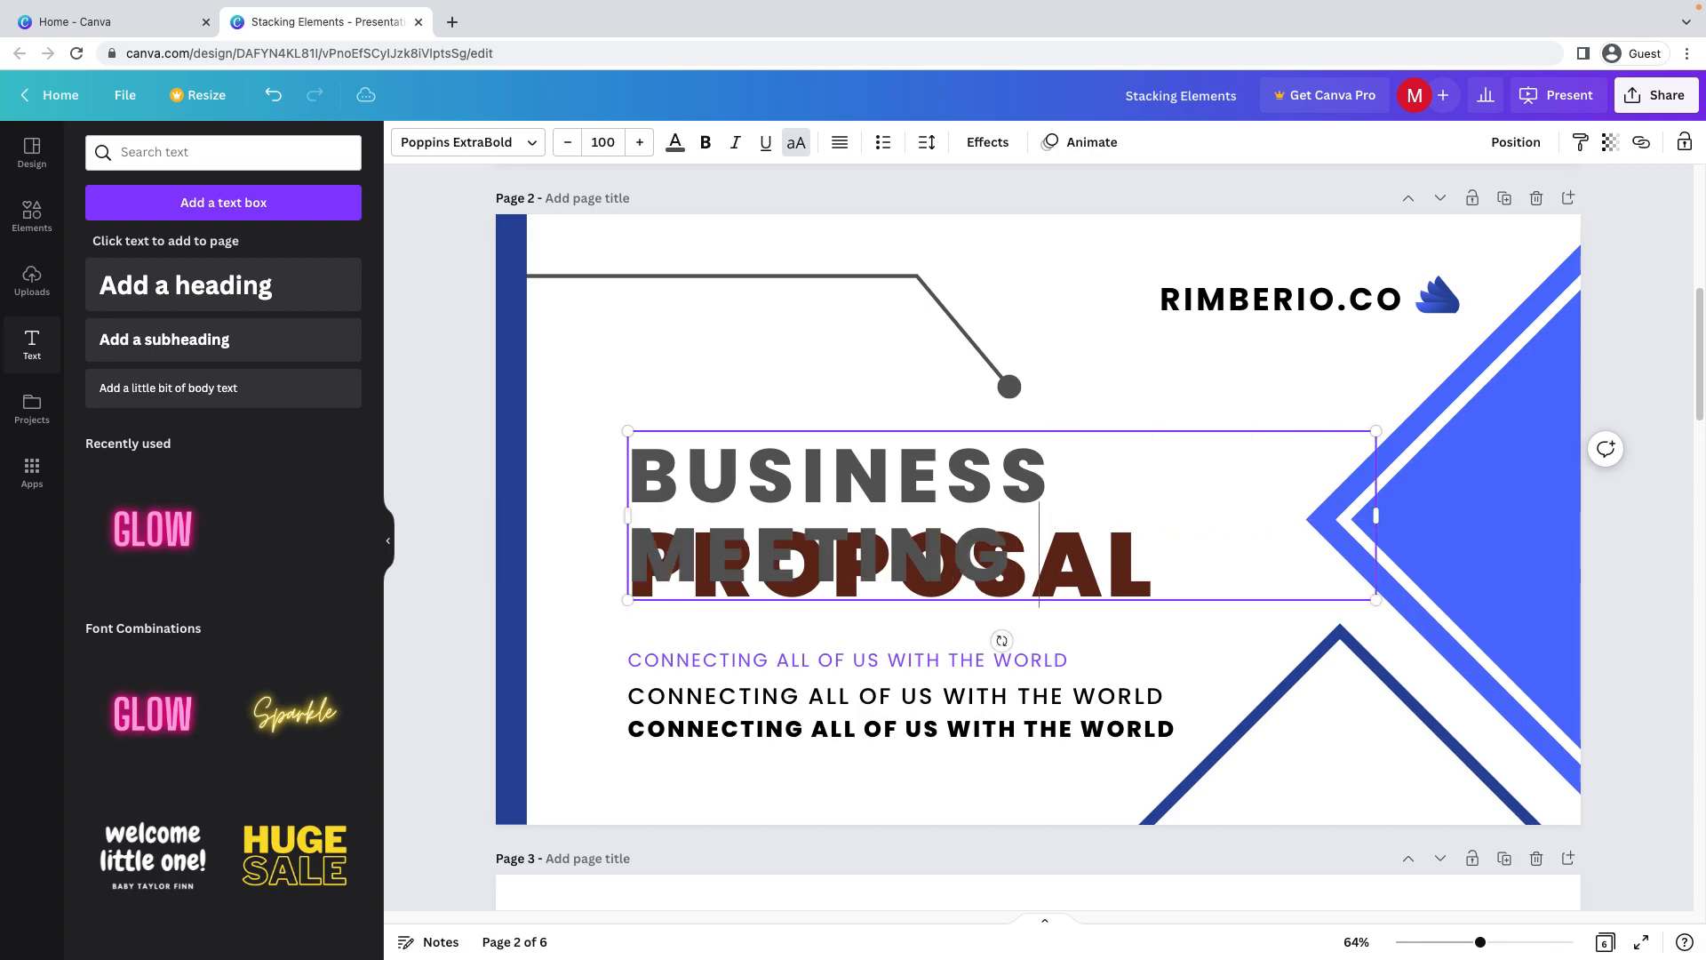
type(" IS ")
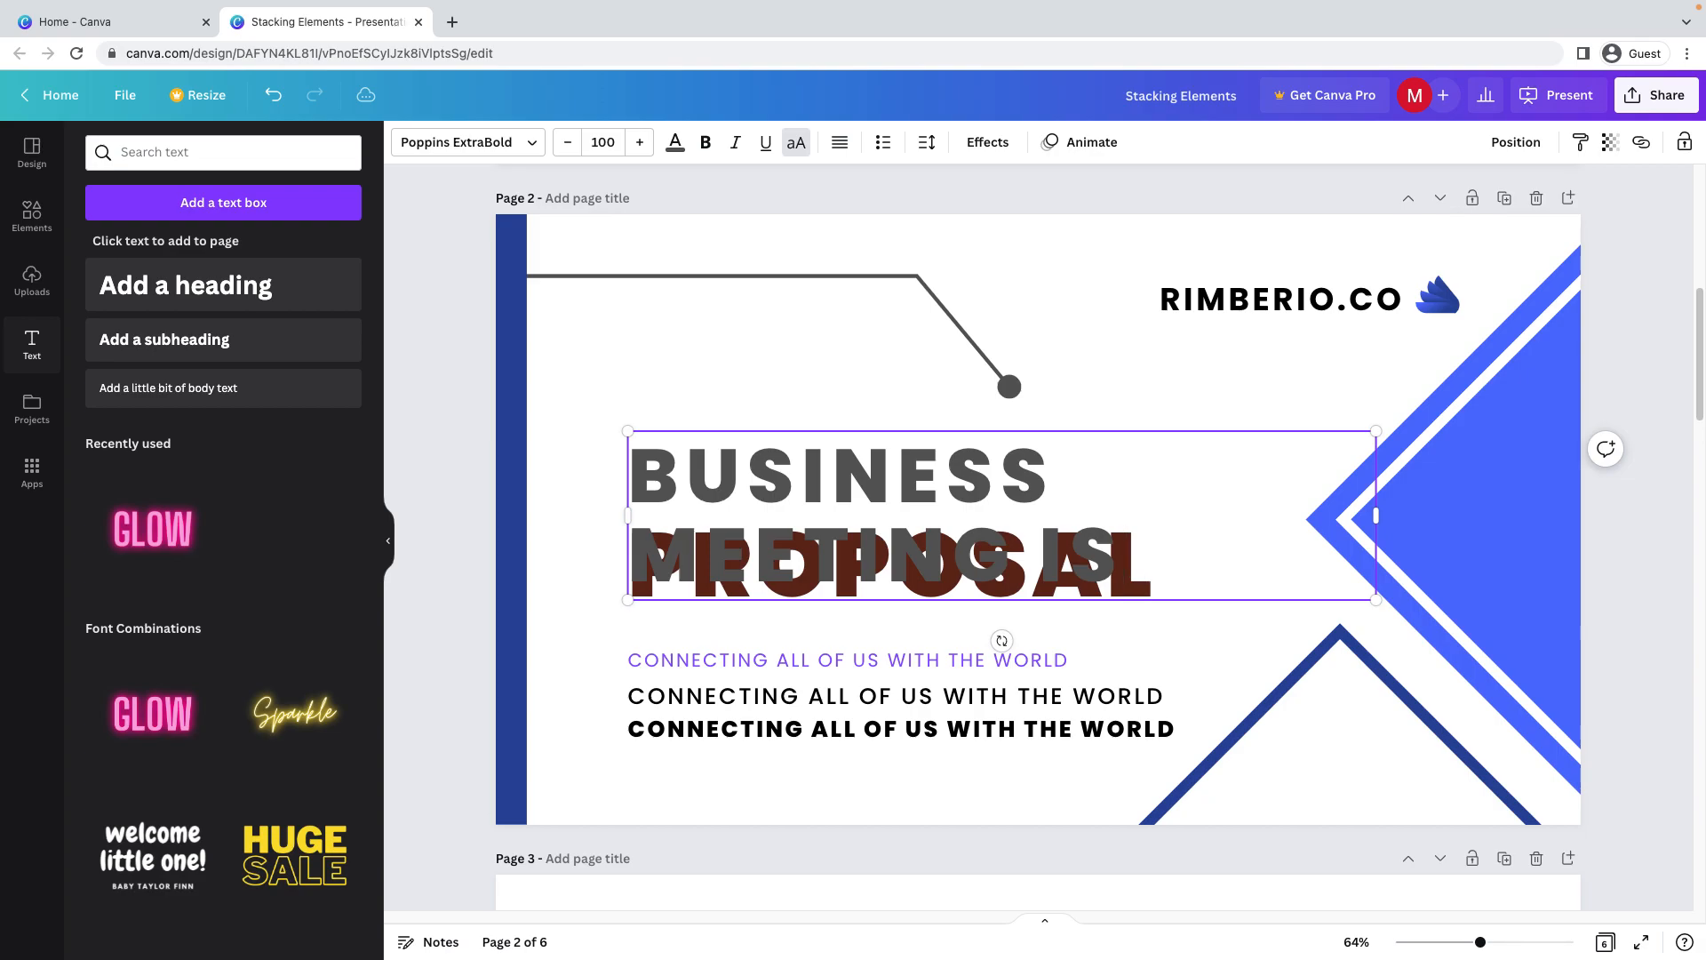
type("ON 1")
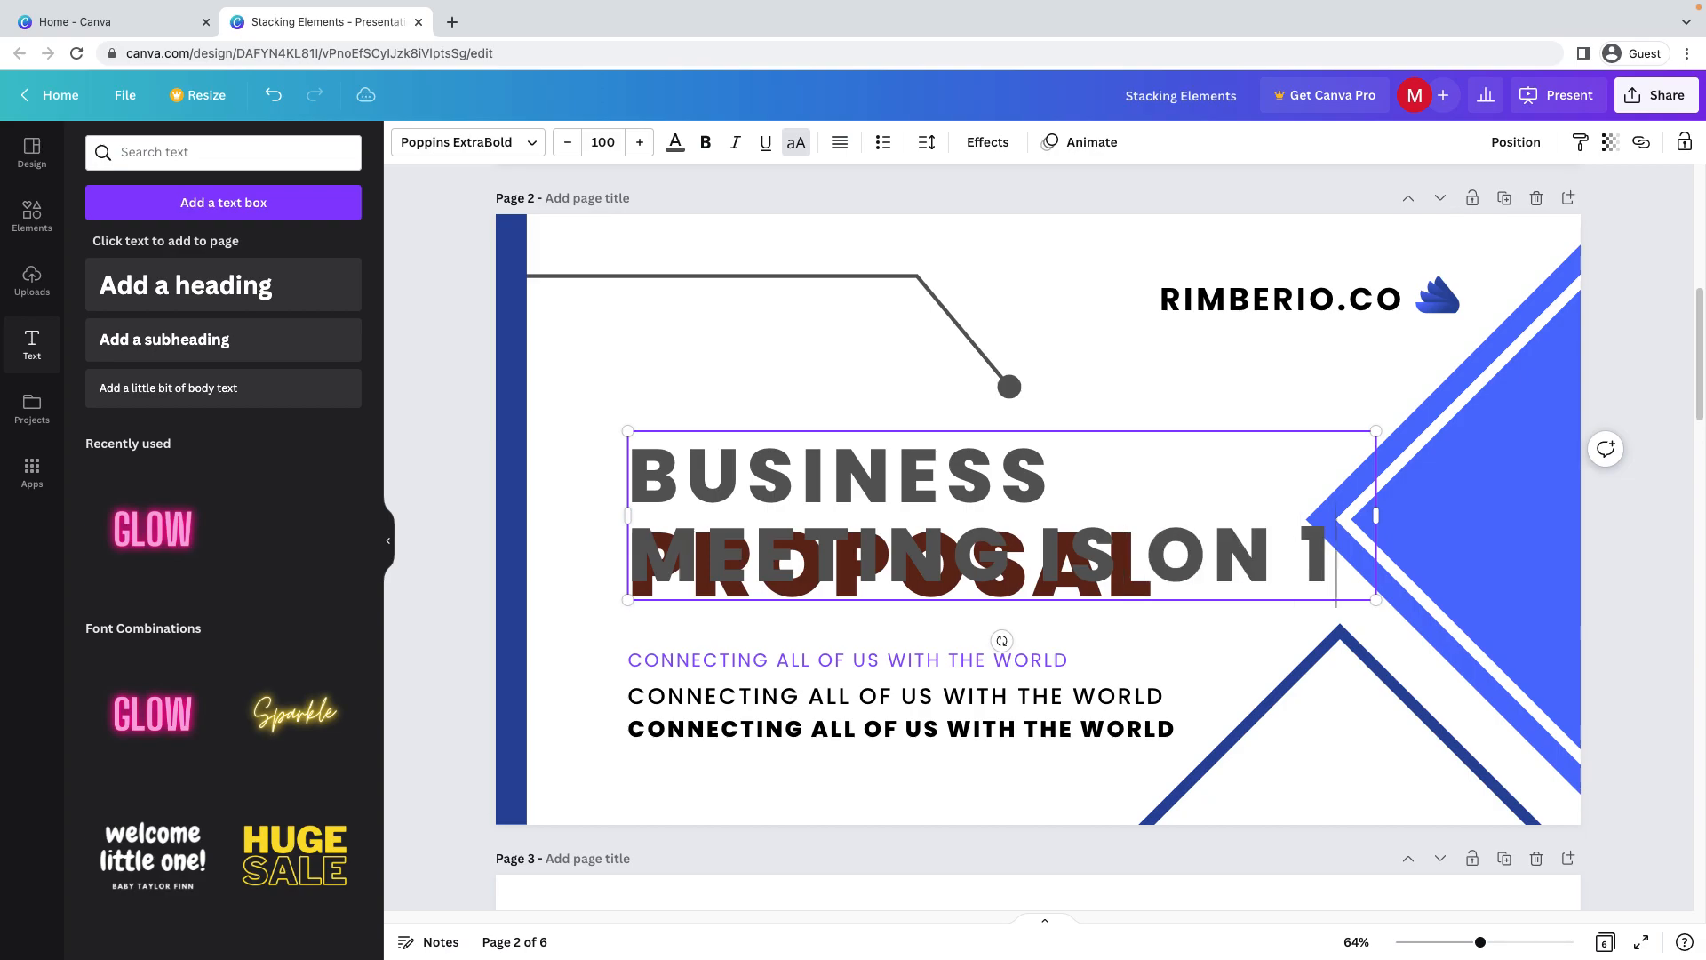
type("0TH FEB")
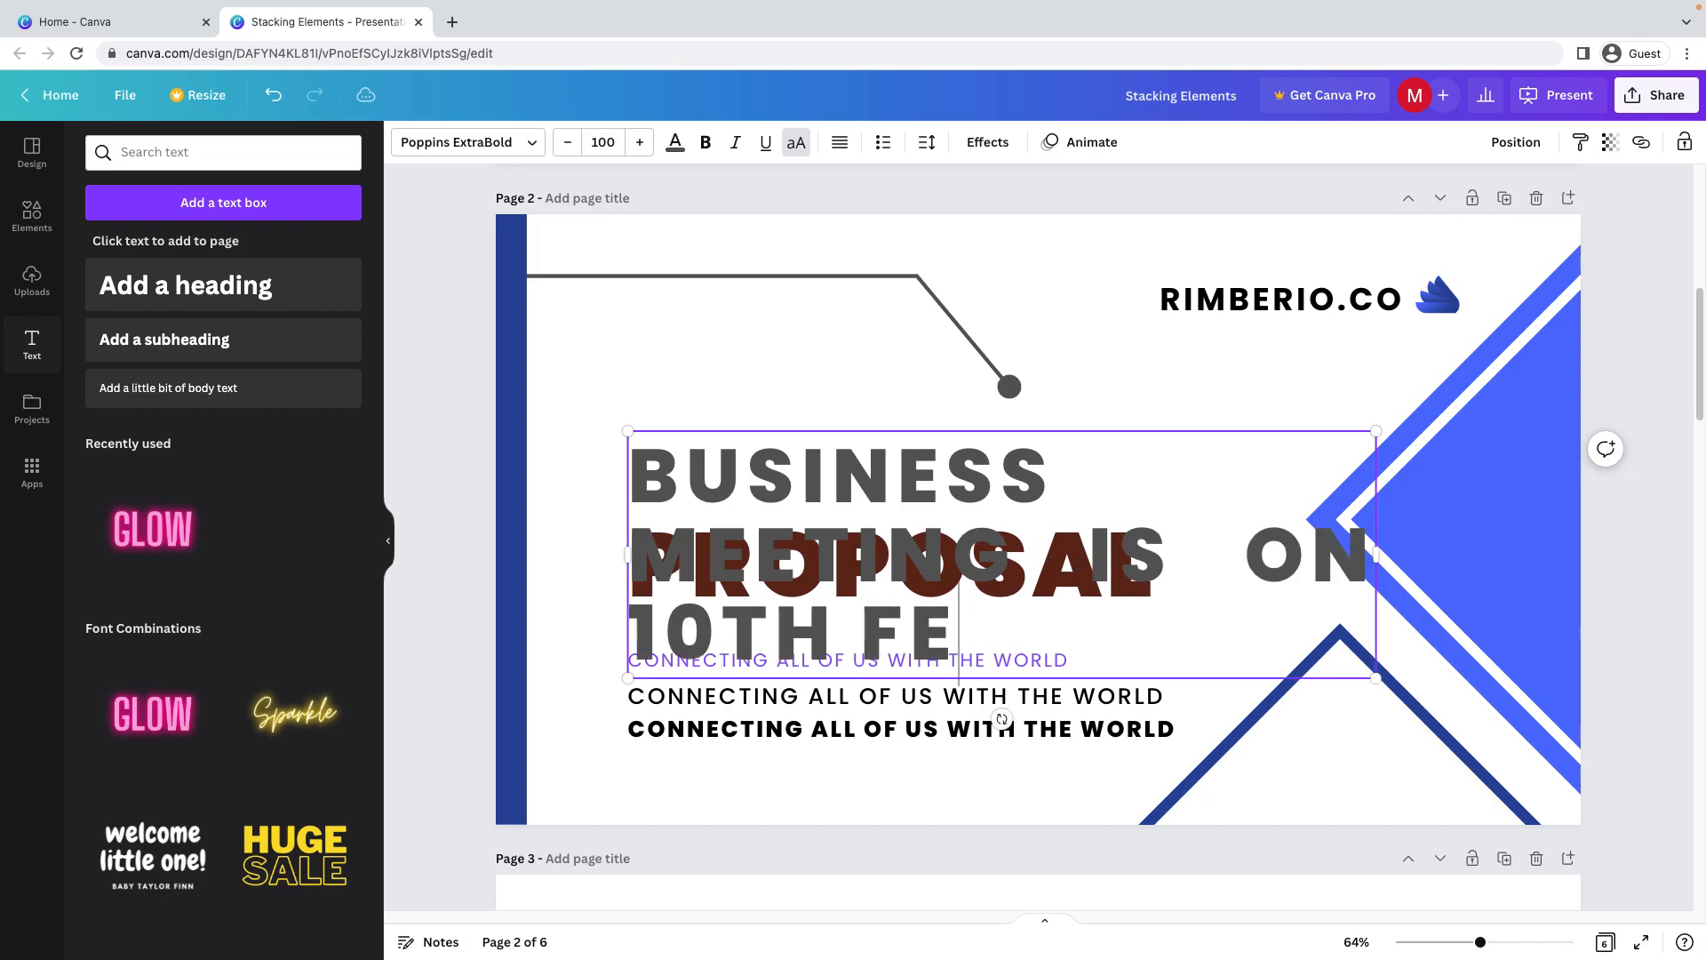
Reduce the font size of the whole BUSINESS MEETING heading to 78.
key("ctrl+a")
left_click(568, 144)
left_click(568, 144)
left_click(567, 144)
left_click(568, 144)
left_click(567, 144)
left_click(568, 144)
left_click(573, 151)
left_click(574, 151)
left_click(573, 151)
left_click(573, 151)
left_click(573, 152)
left_click(573, 151)
left_click(573, 151)
left_click(573, 151)
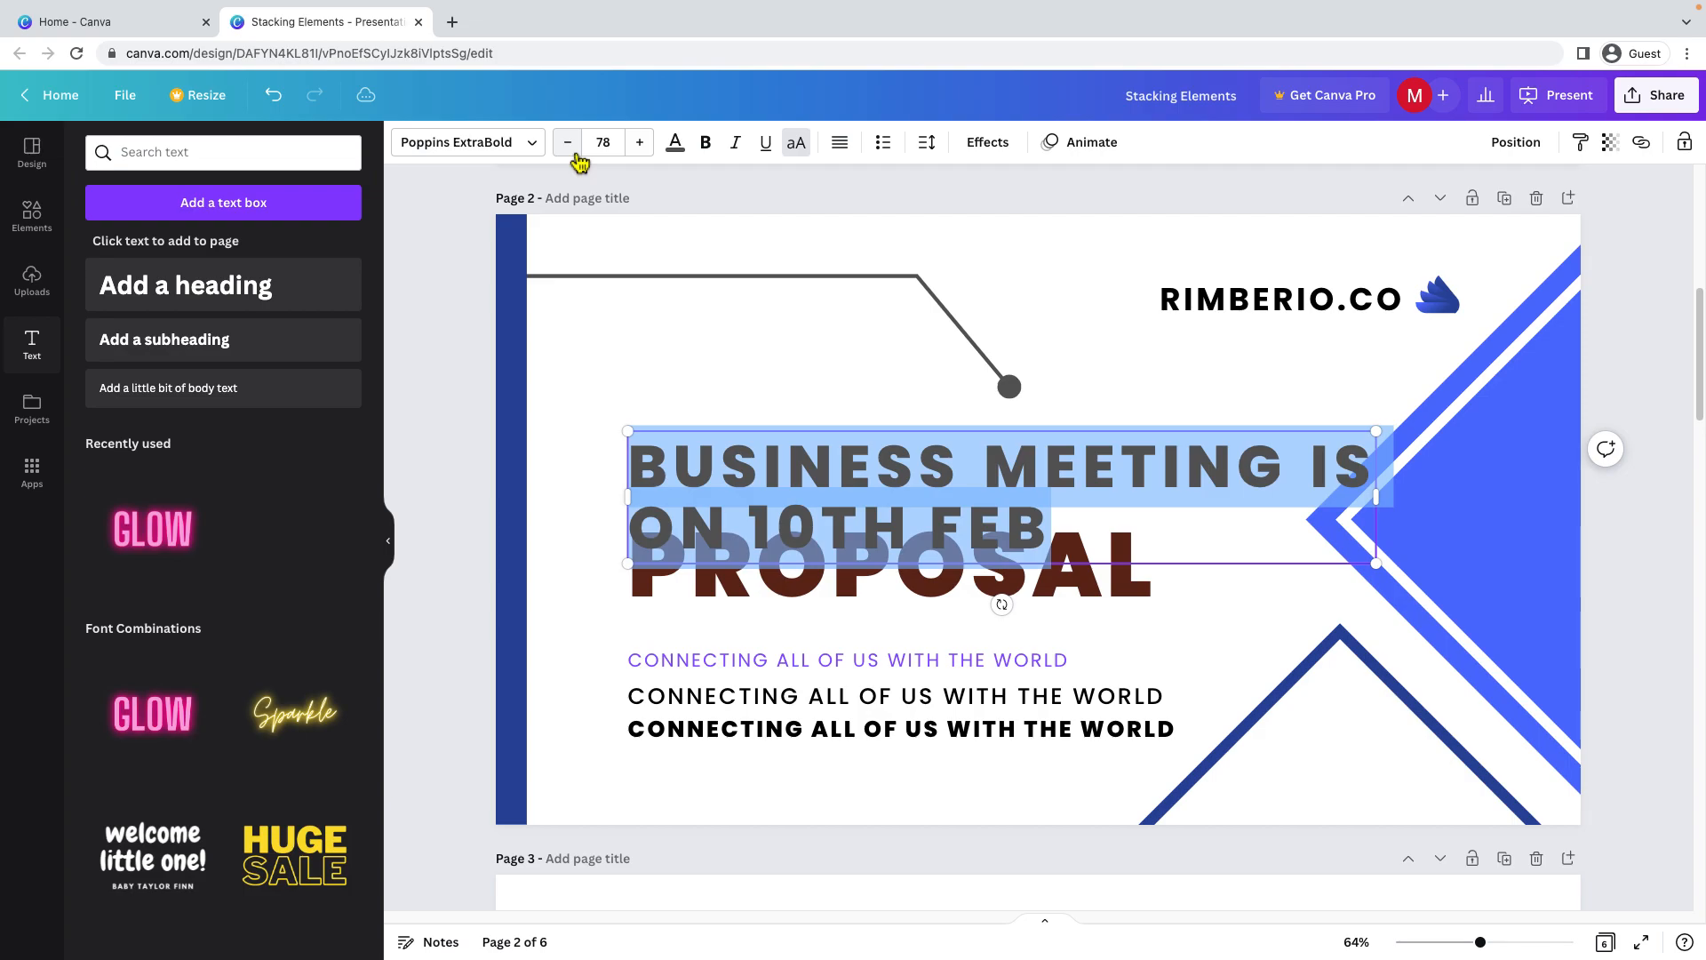
Move the bent line up to the page's upper edge and shift the BUSINESS MEETING heading up and left, clear of PROPOSAL.
left_click(610, 385)
left_click_drag(811, 305, 808, 238)
left_click_drag(945, 499, 909, 435)
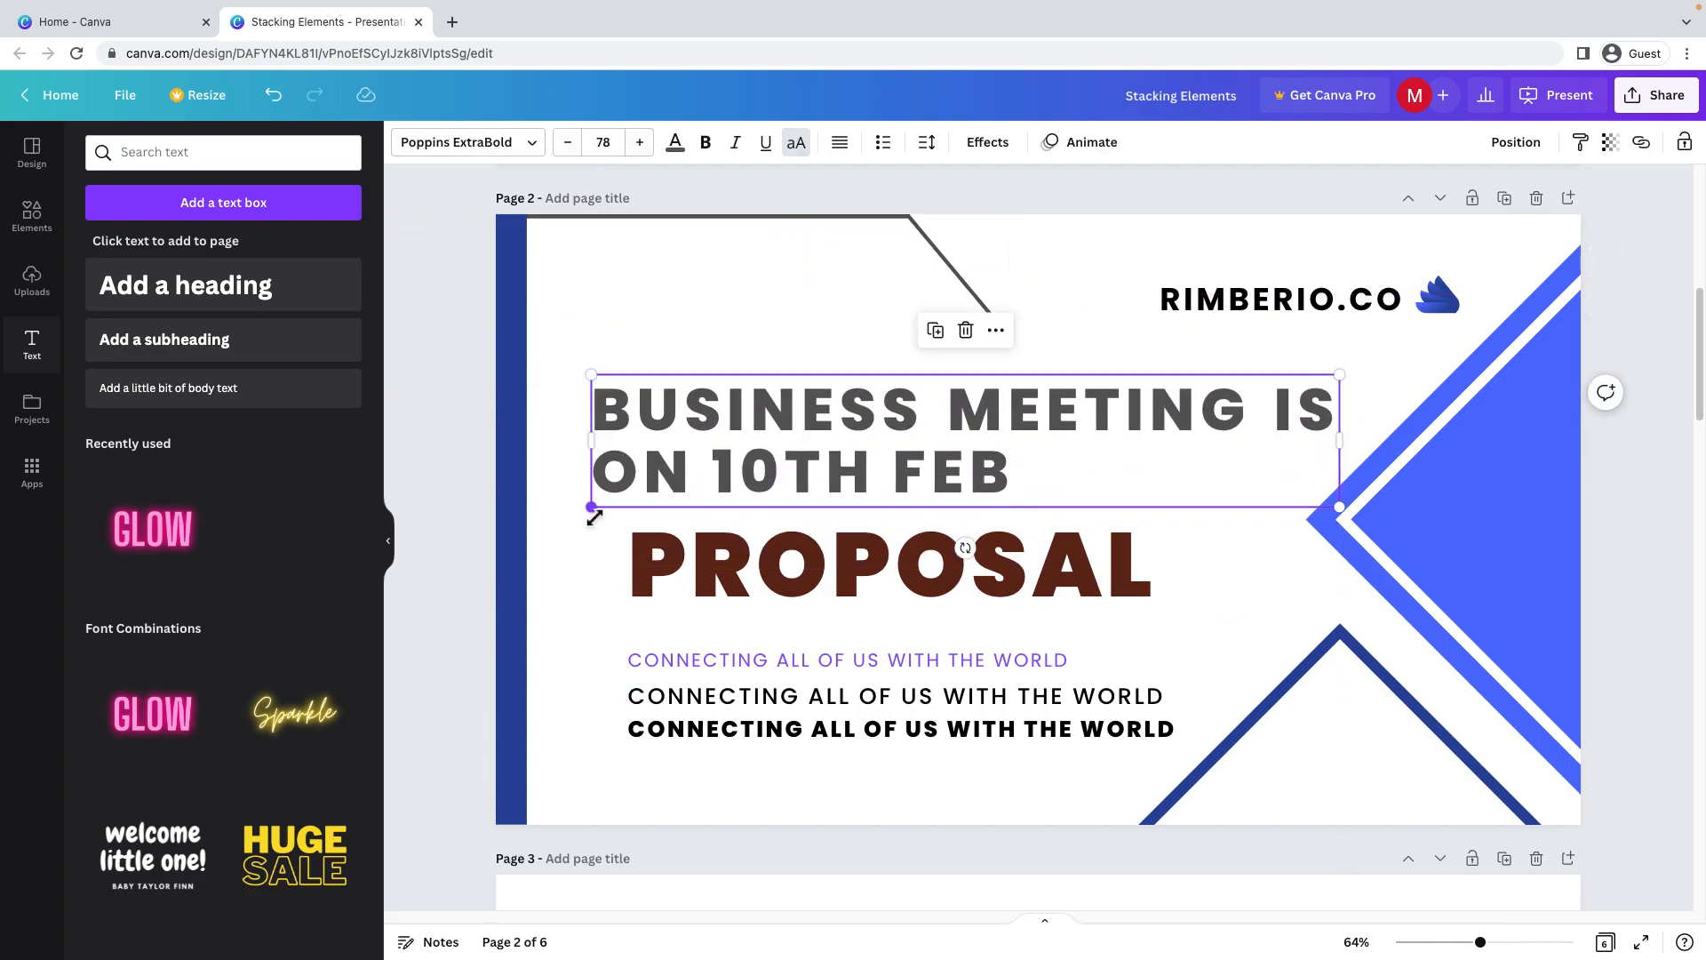
left_click(590, 544)
Widen the BUSINESS MEETING heading's text box to about 1,378 and cycle its alignment through left, centre and right back to justified.
left_click(832, 404)
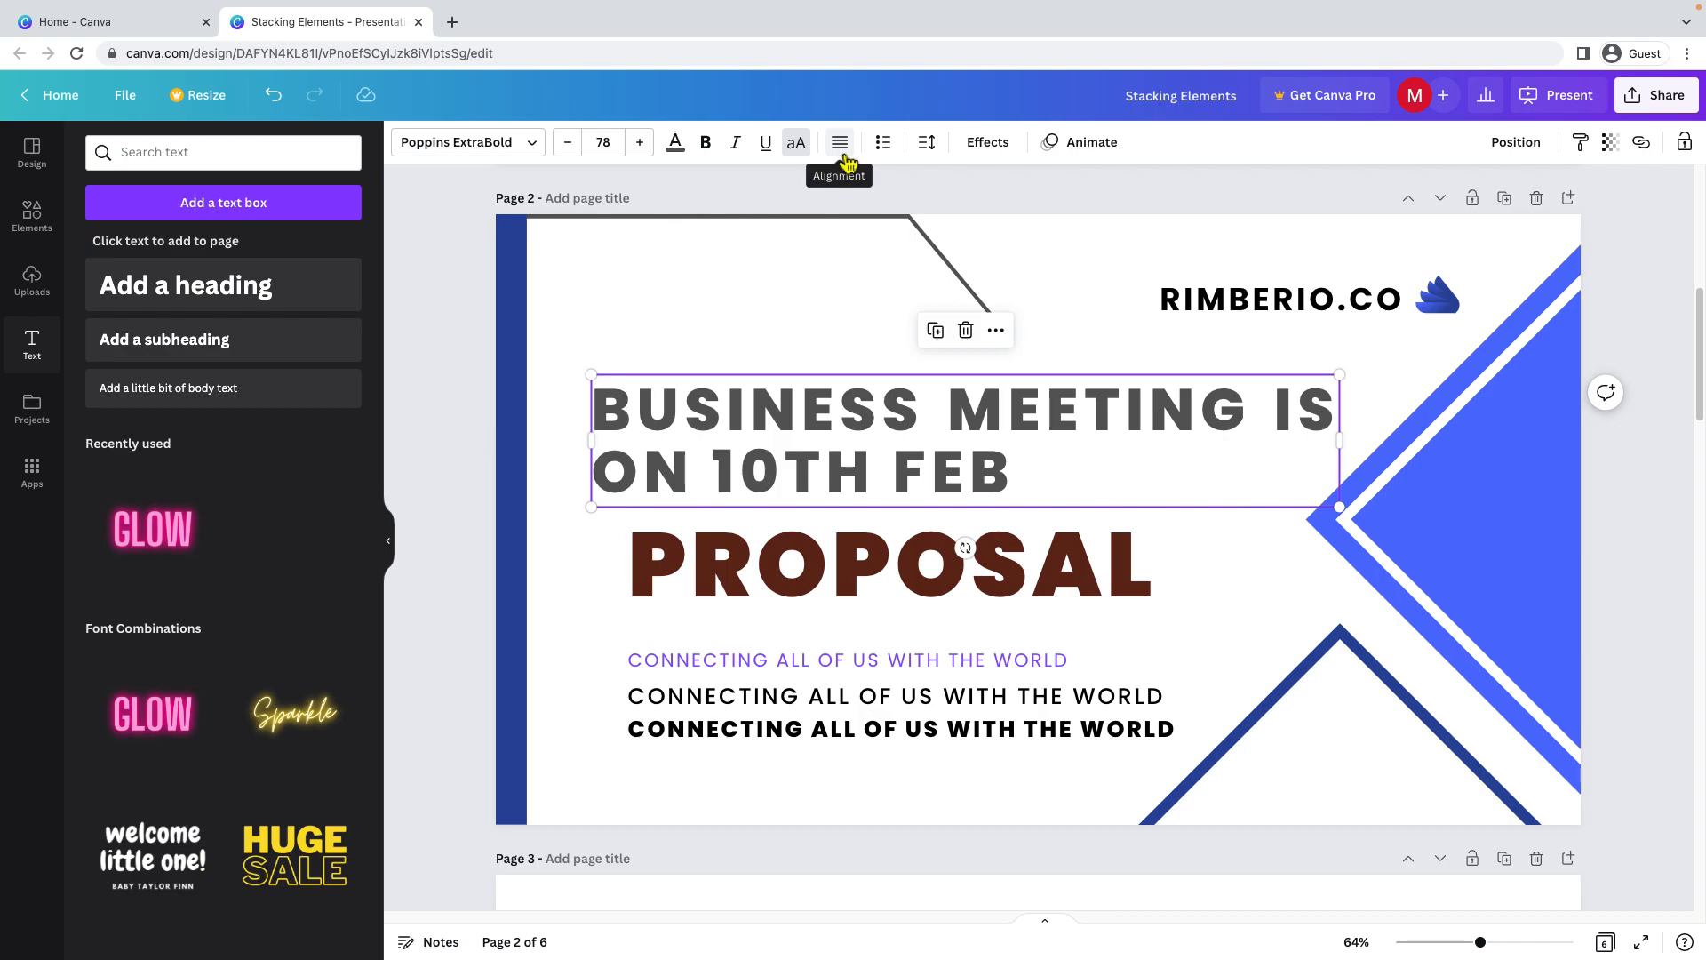
left_click(842, 158)
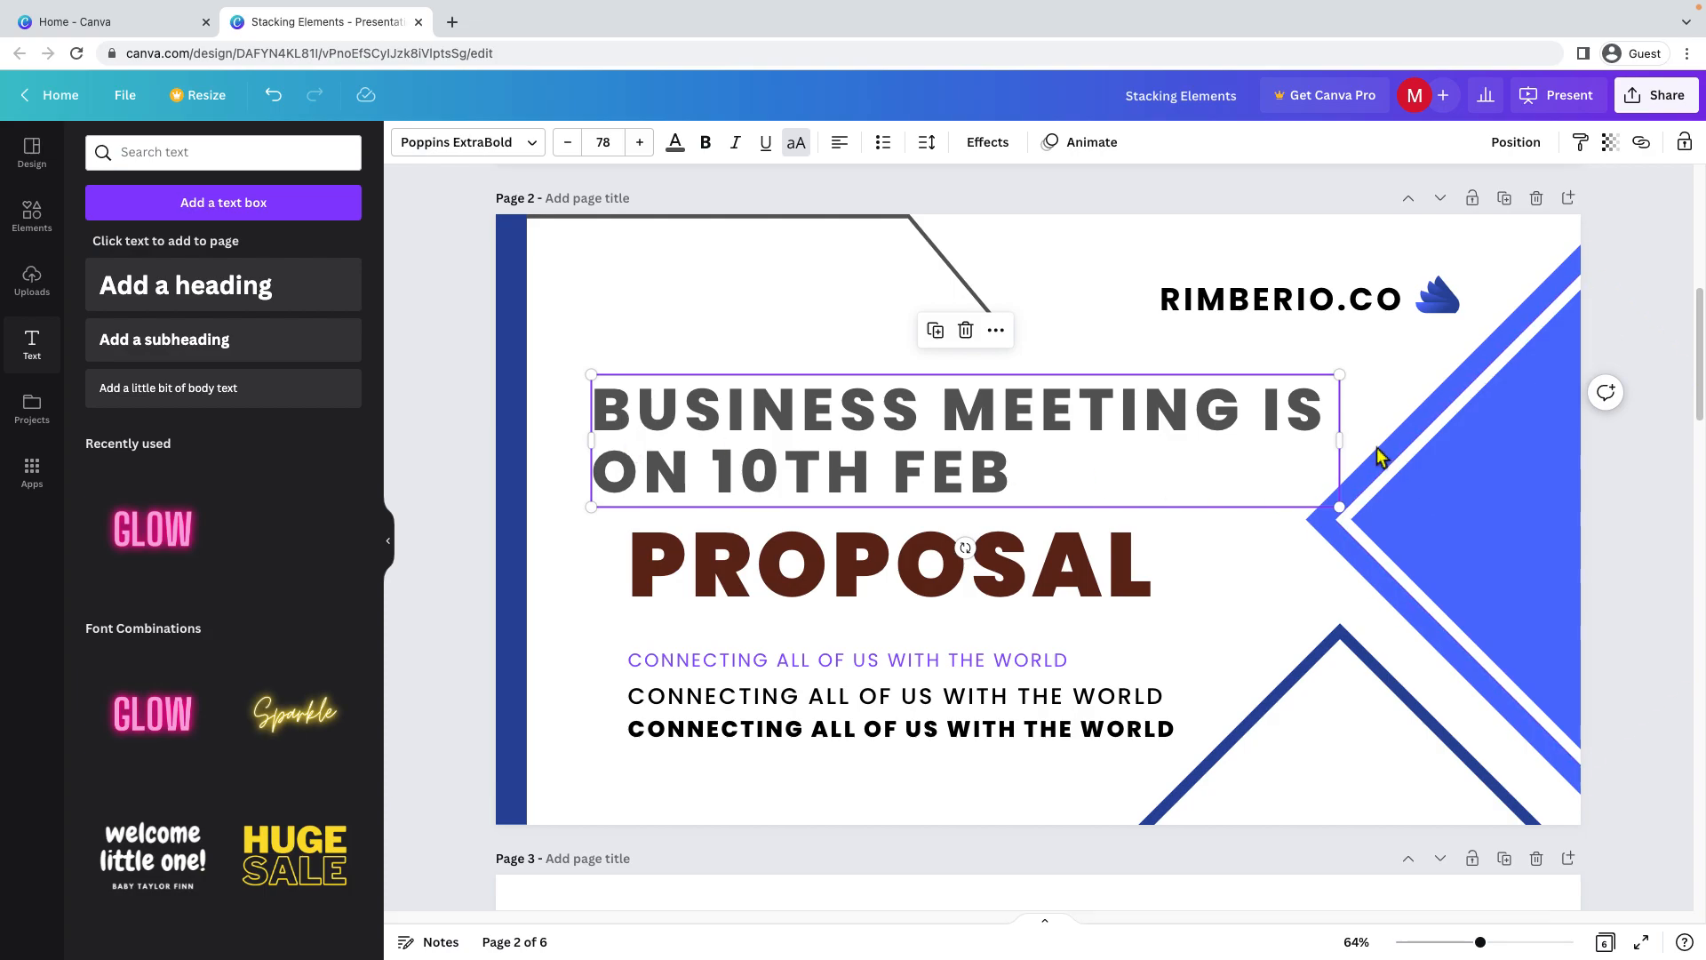
left_click_drag(1340, 440, 1358, 448)
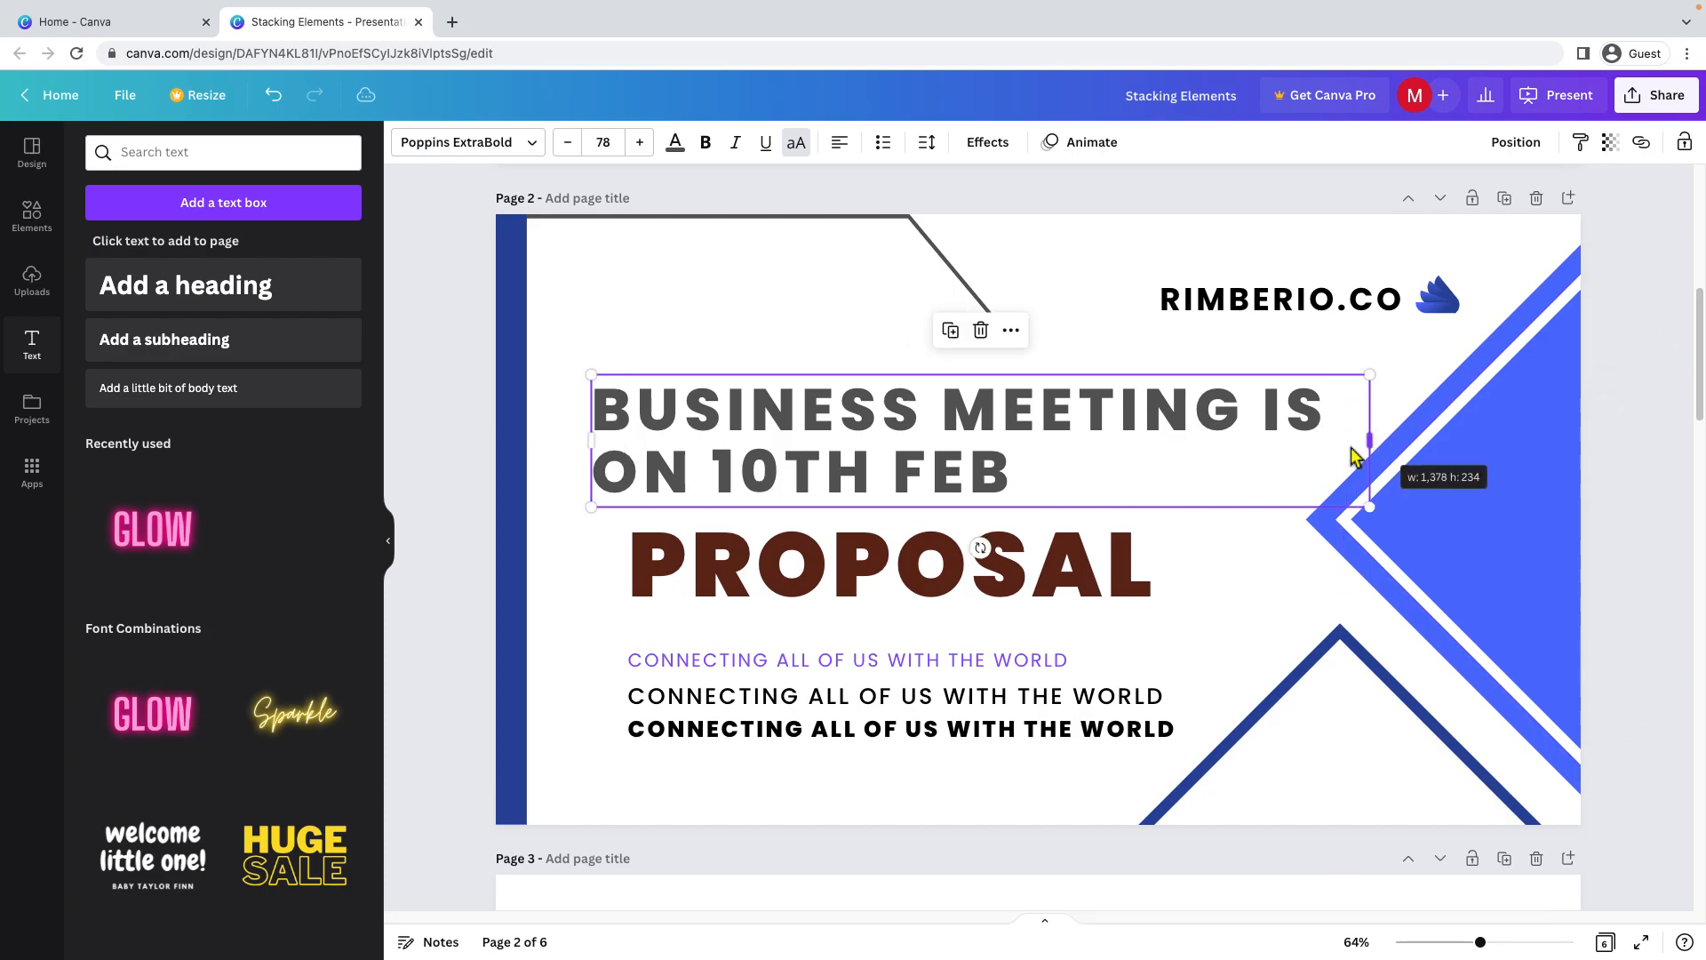
left_click(842, 145)
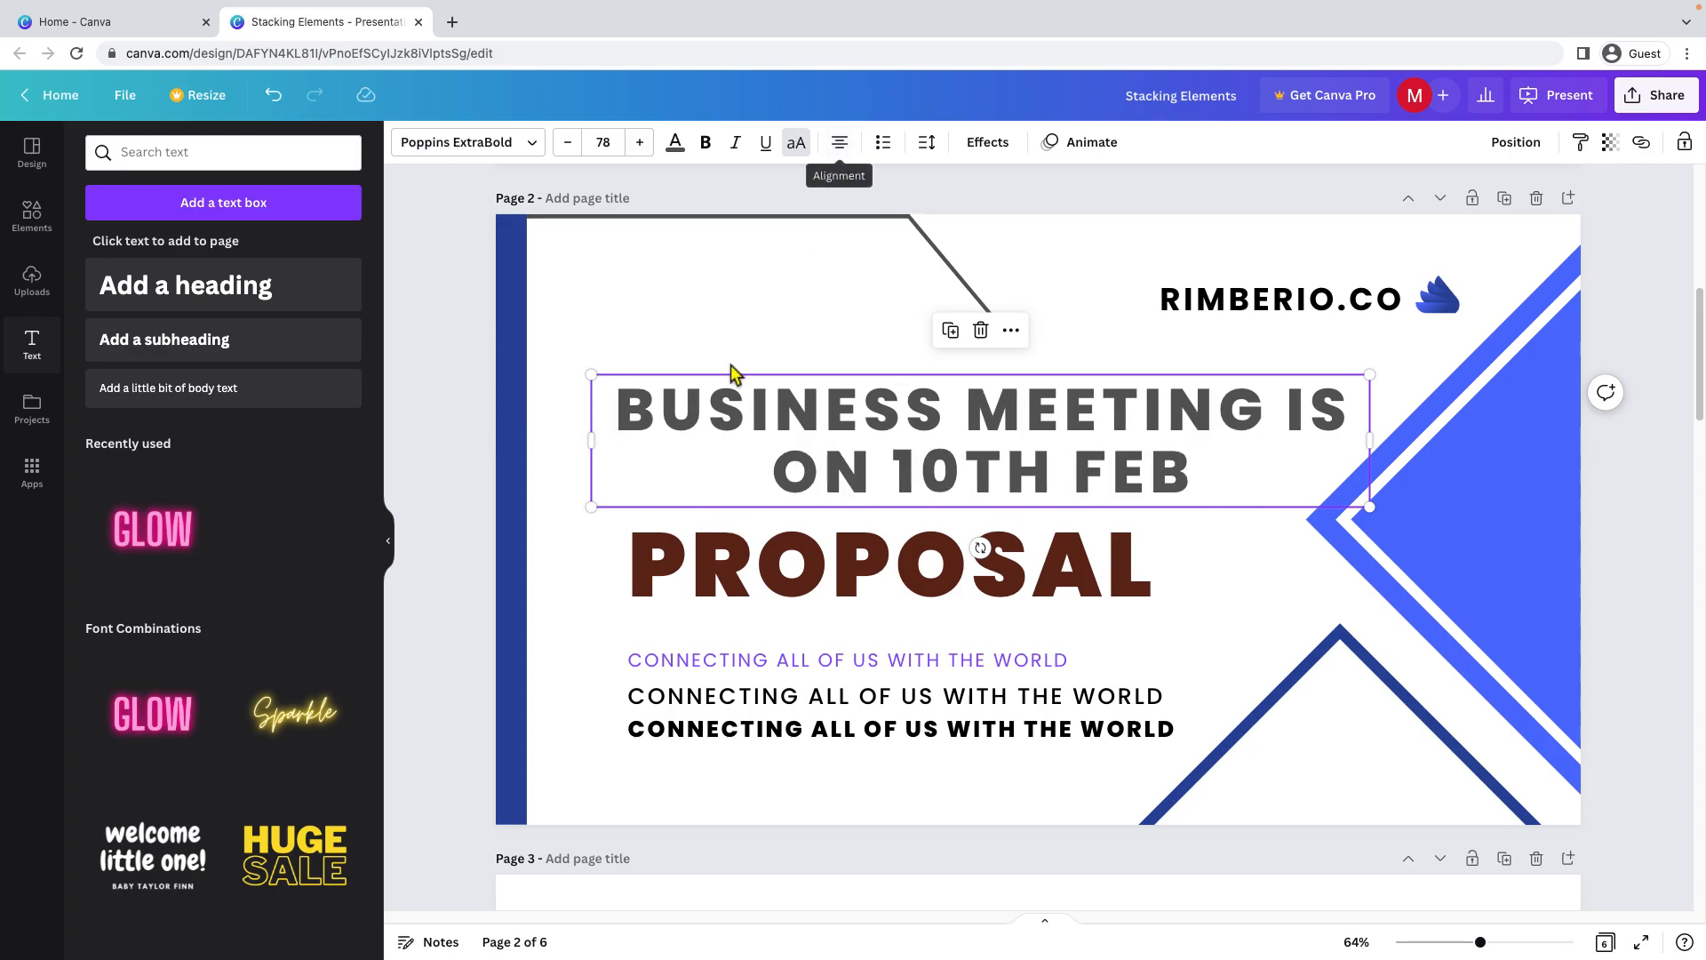
left_click(841, 146)
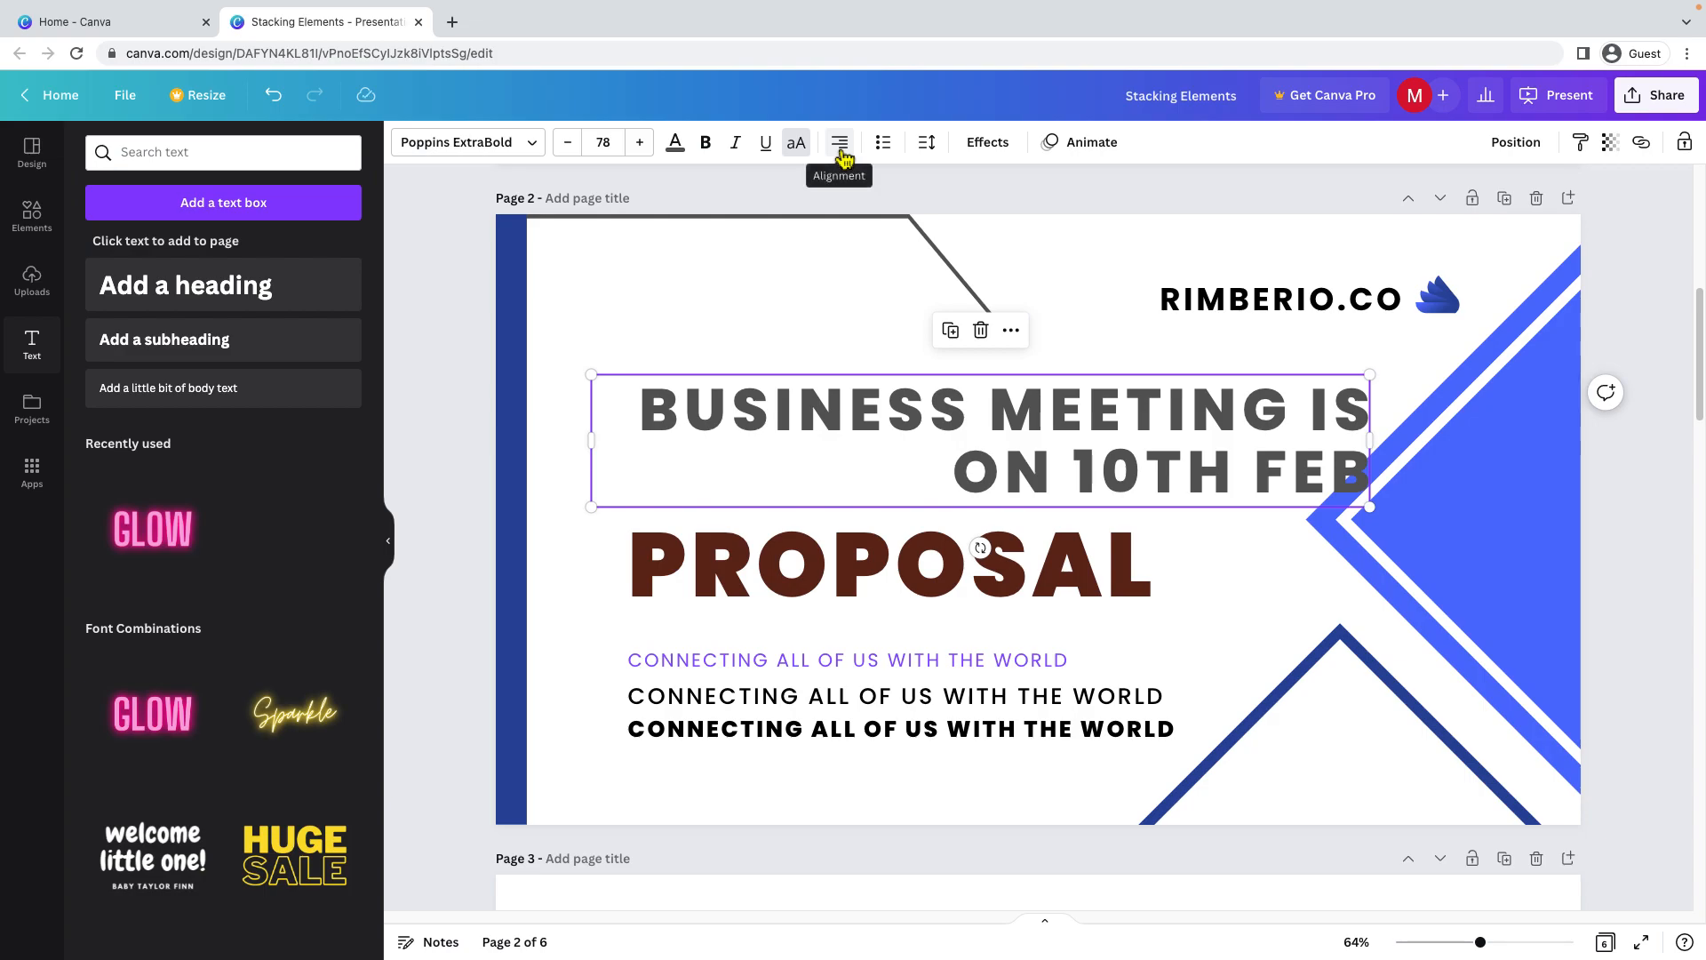
left_click(841, 146)
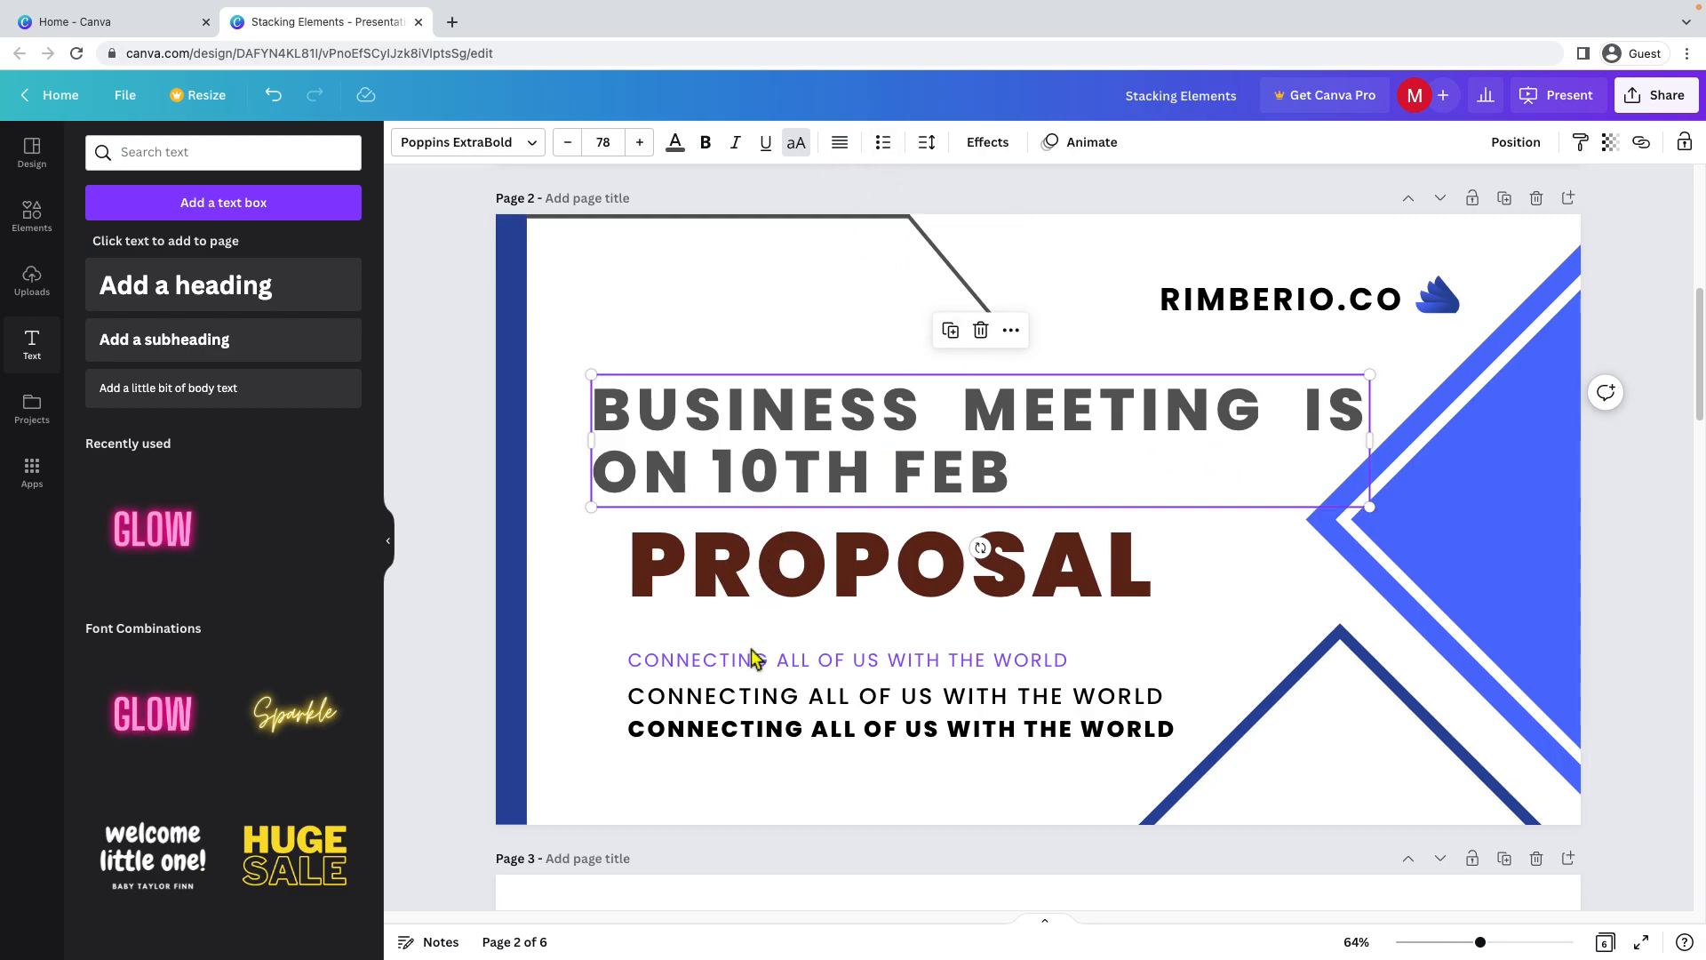
Cycle the middle tagline through the list styles, settle on bullets and add an empty line below its text.
left_click(747, 708)
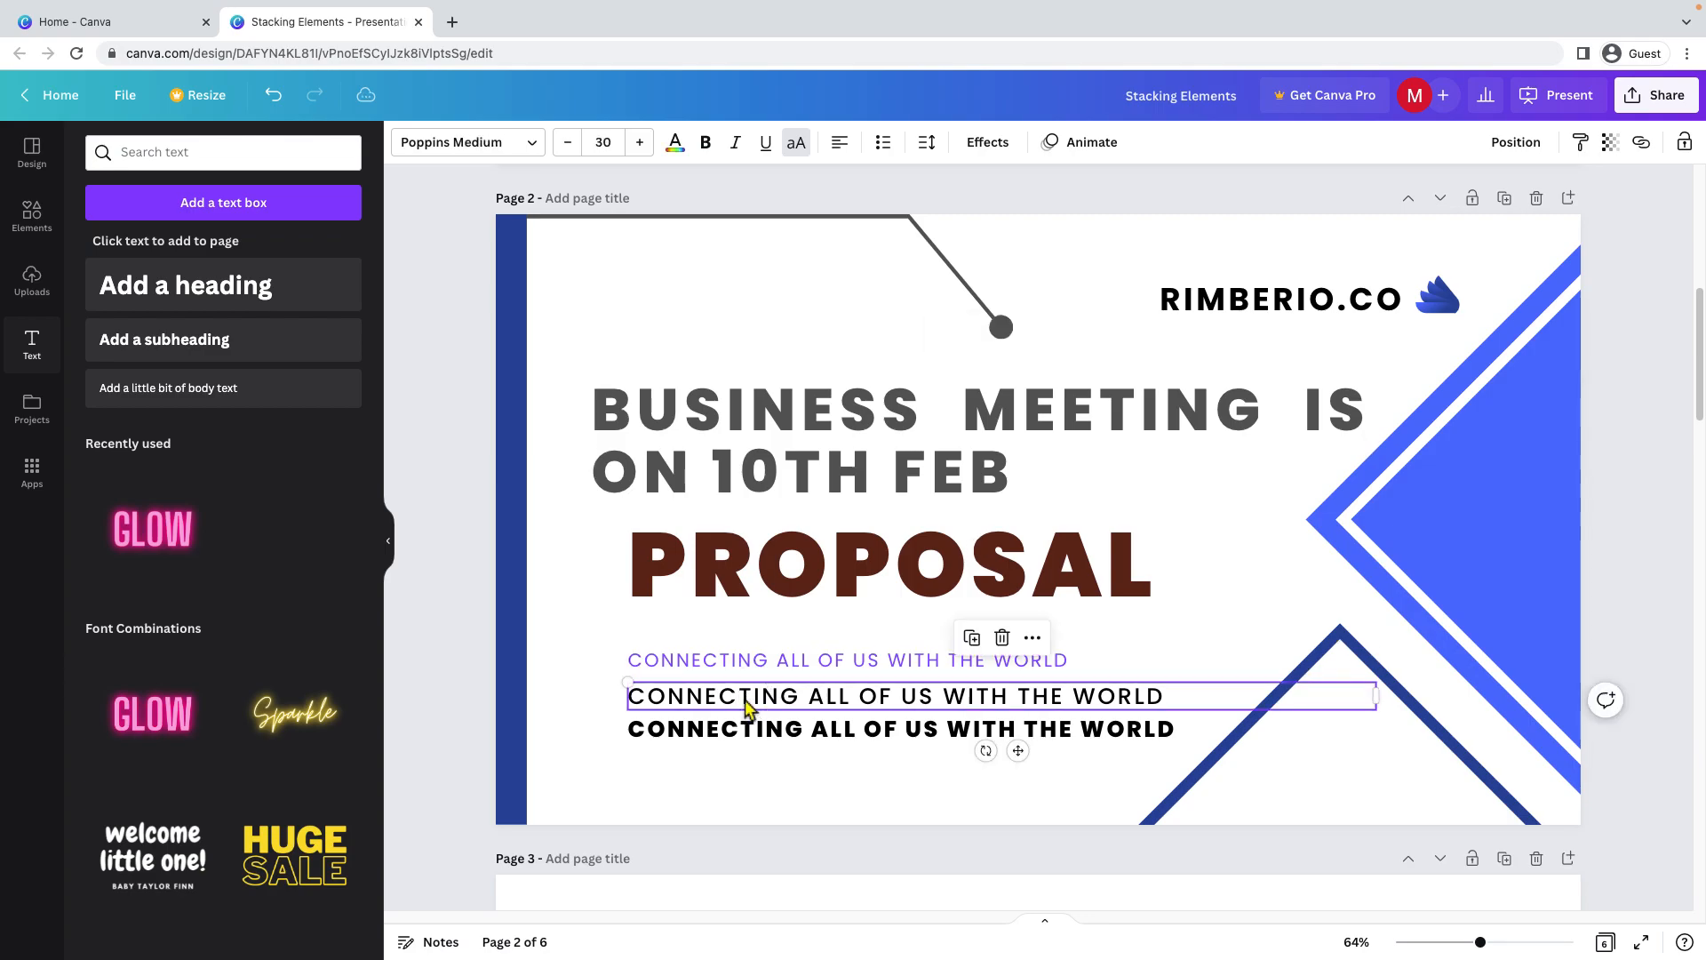
left_click(883, 143)
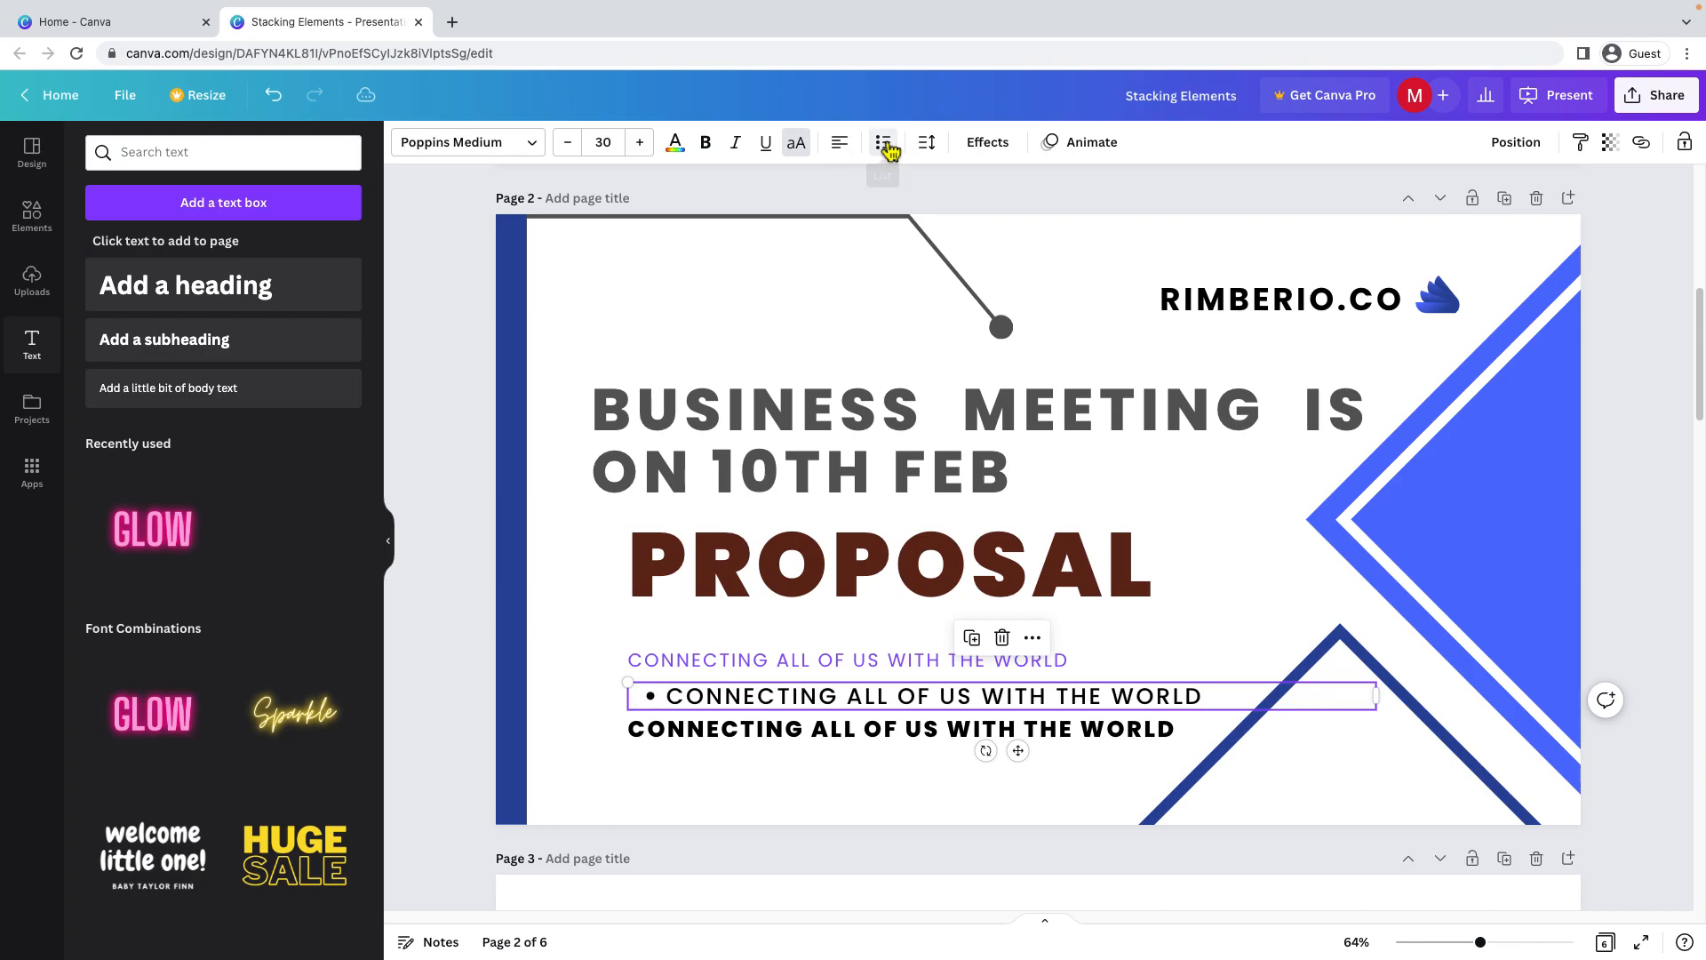
left_click(886, 145)
left_click(883, 143)
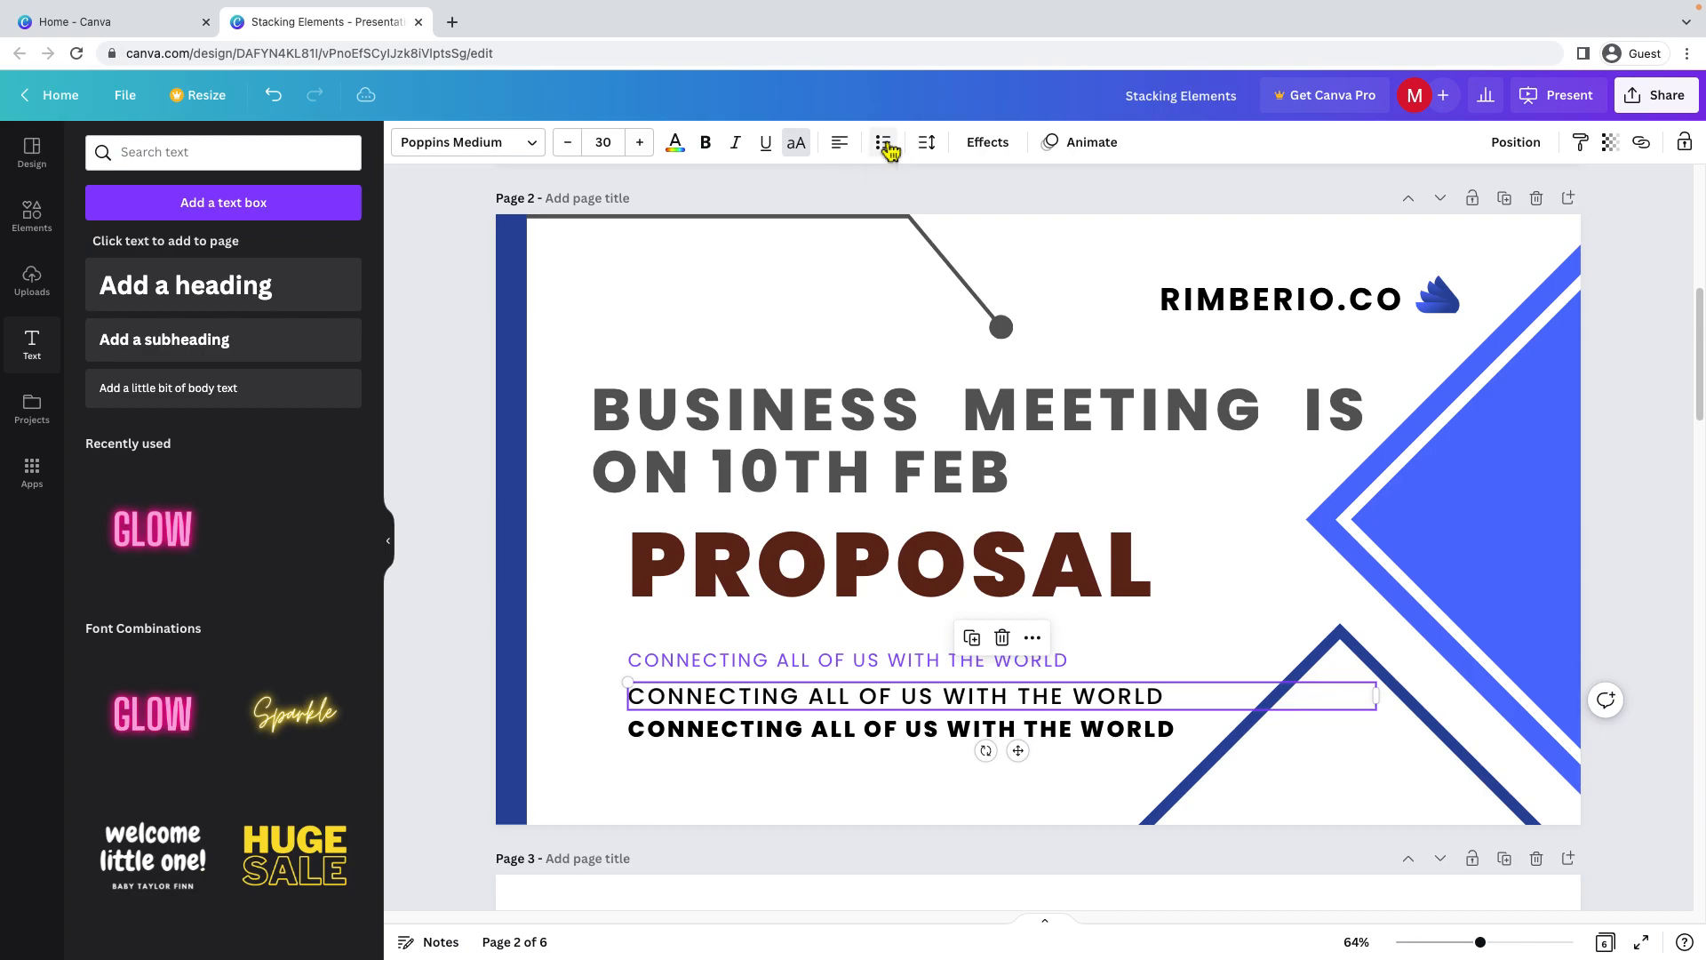
left_click(883, 143)
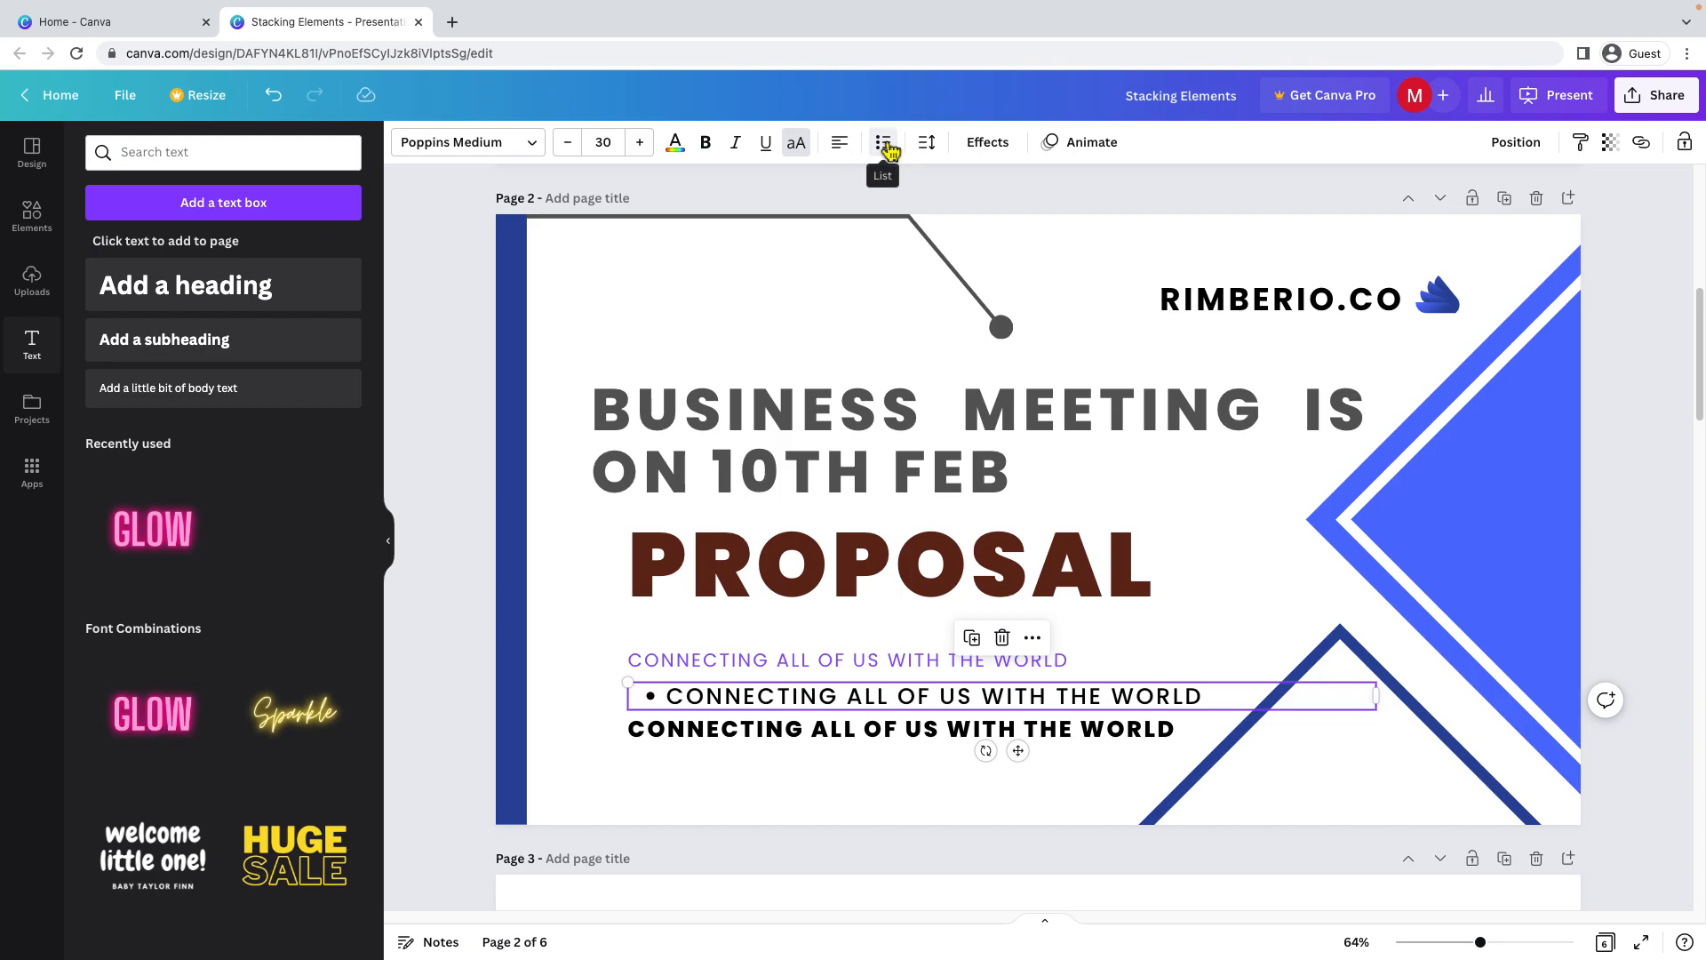
left_click(885, 144)
left_click(885, 144)
left_click(885, 144)
double_click(1227, 701)
left_click(666, 728)
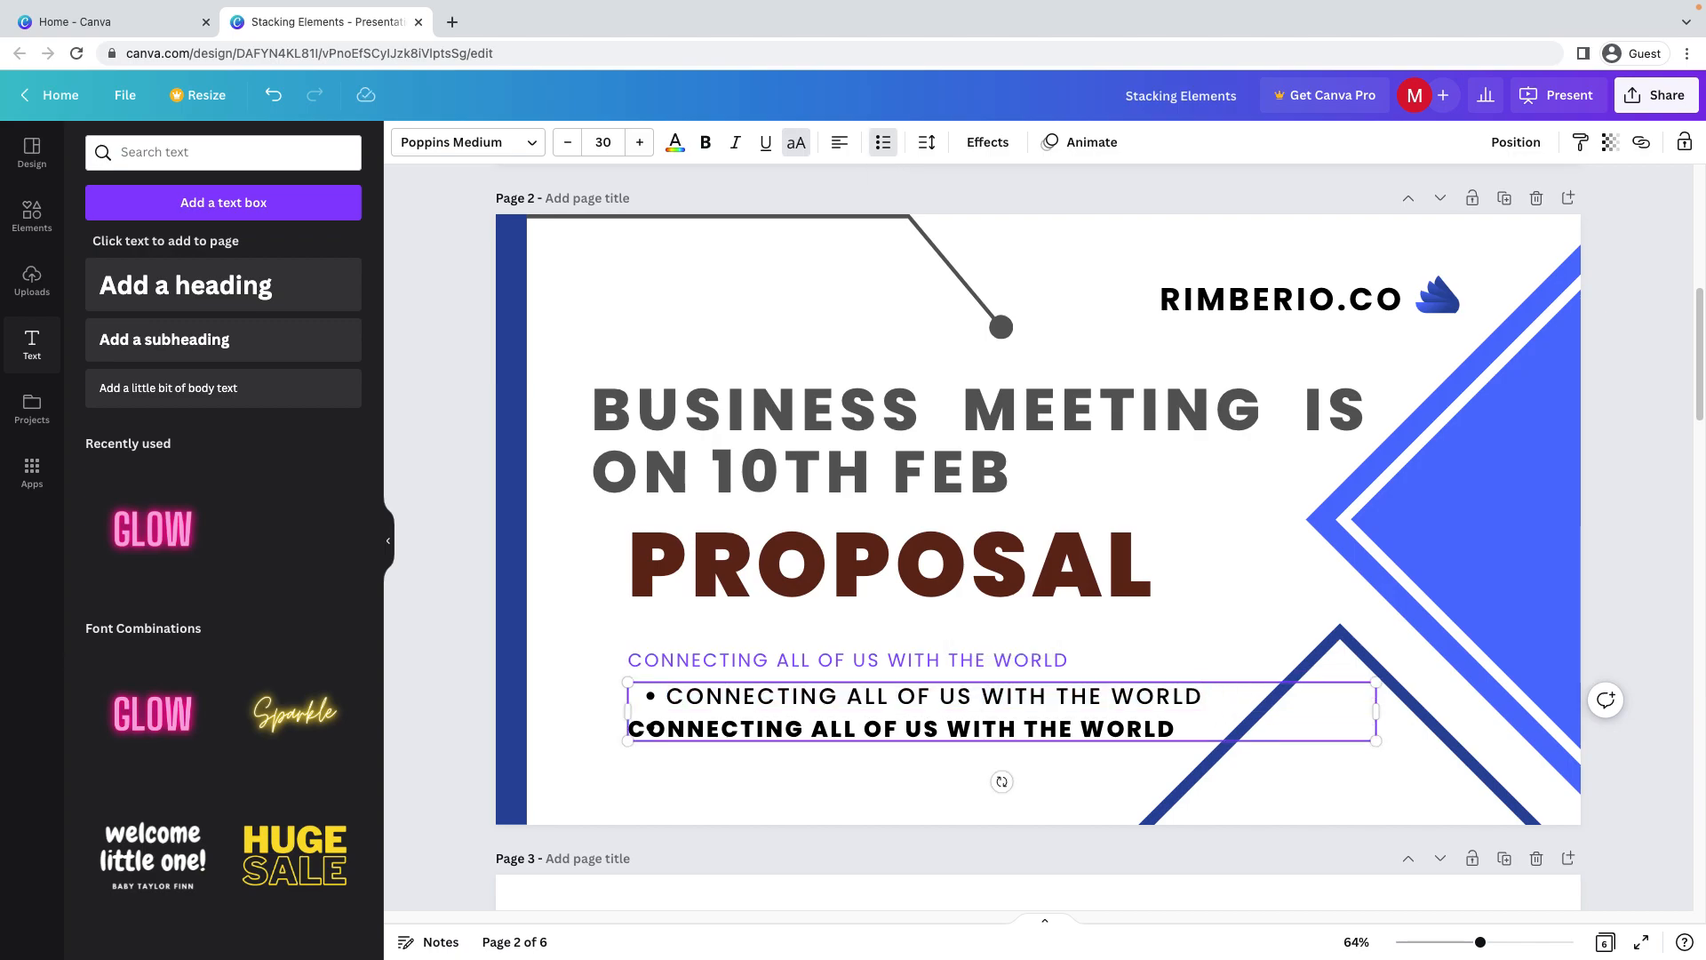
Delete the BUSINESS MEETING heading and move PROPOSAL and the bulleted tagline up into the freed space.
left_click_drag(959, 395, 966, 293)
key("Delete")
left_click_drag(924, 577, 936, 447)
left_click_drag(898, 688, 904, 532)
Add the items "FGH", "FGH'F" and "GFJ" to the bulleted list below the tagline text.
left_click(743, 564)
key("BackSpace")
key("BackSpace")
key("Return")
type("FGH")
key("Return")
type("FGH'F")
key("Return")
type("GFJ")
Convert all four items of the tagline's bulleted list to a numbered list.
left_click_drag(744, 634, 677, 537)
left_click(886, 142)
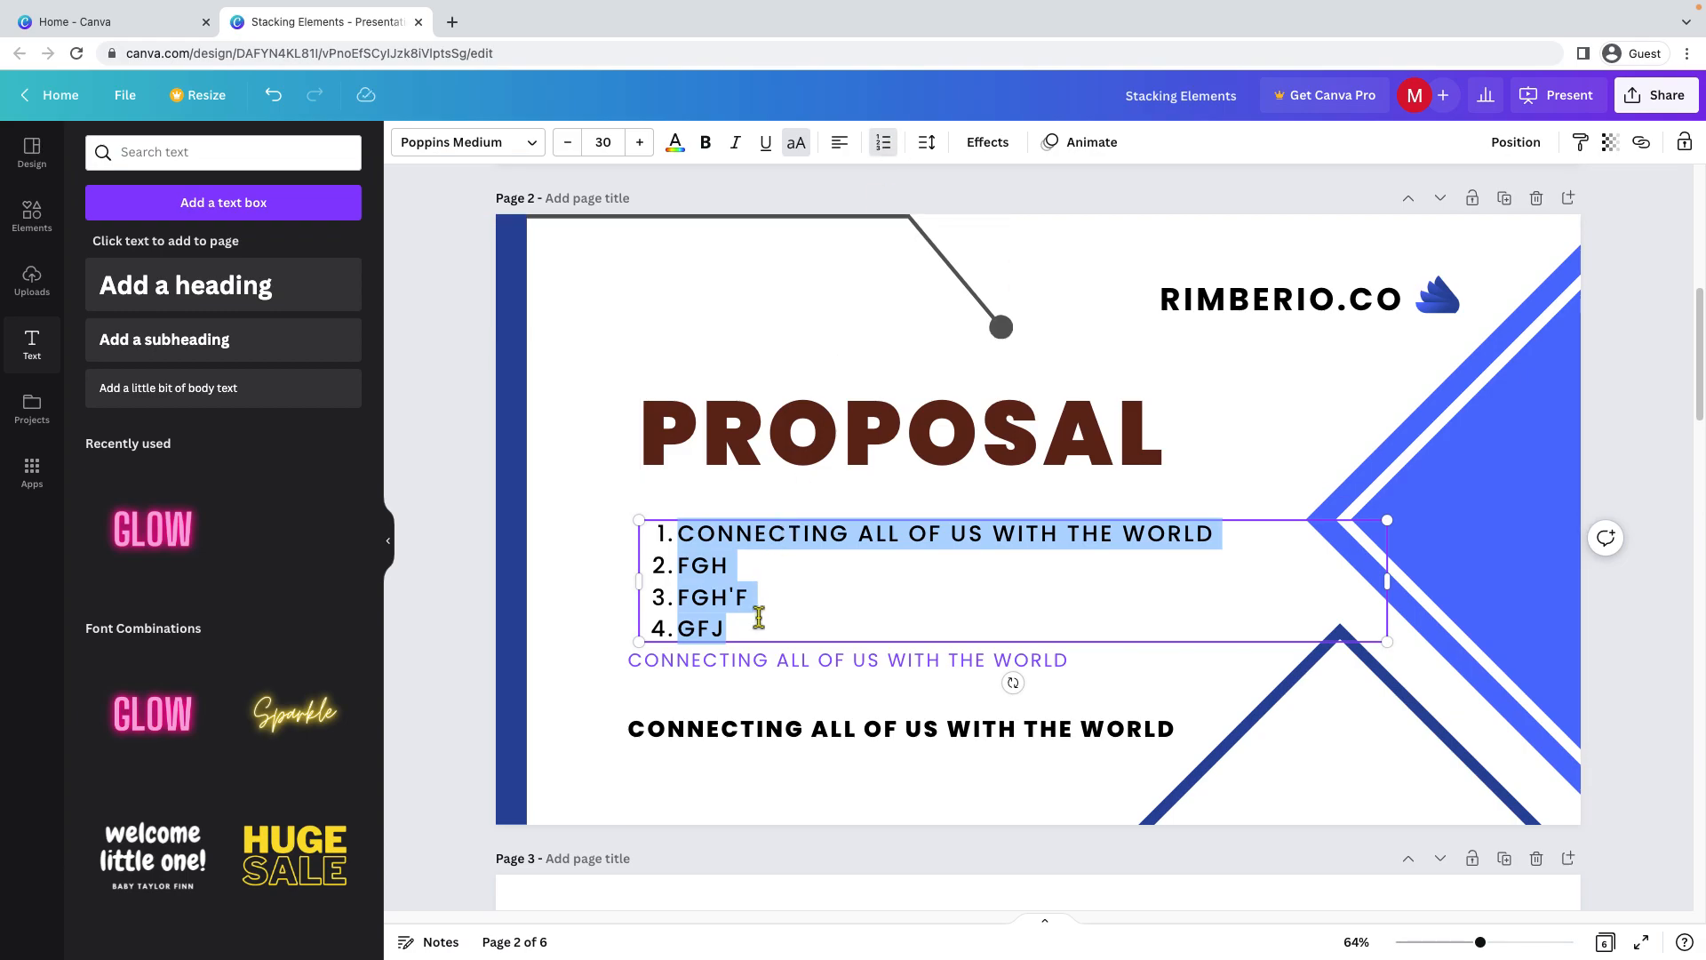
left_click(765, 613)
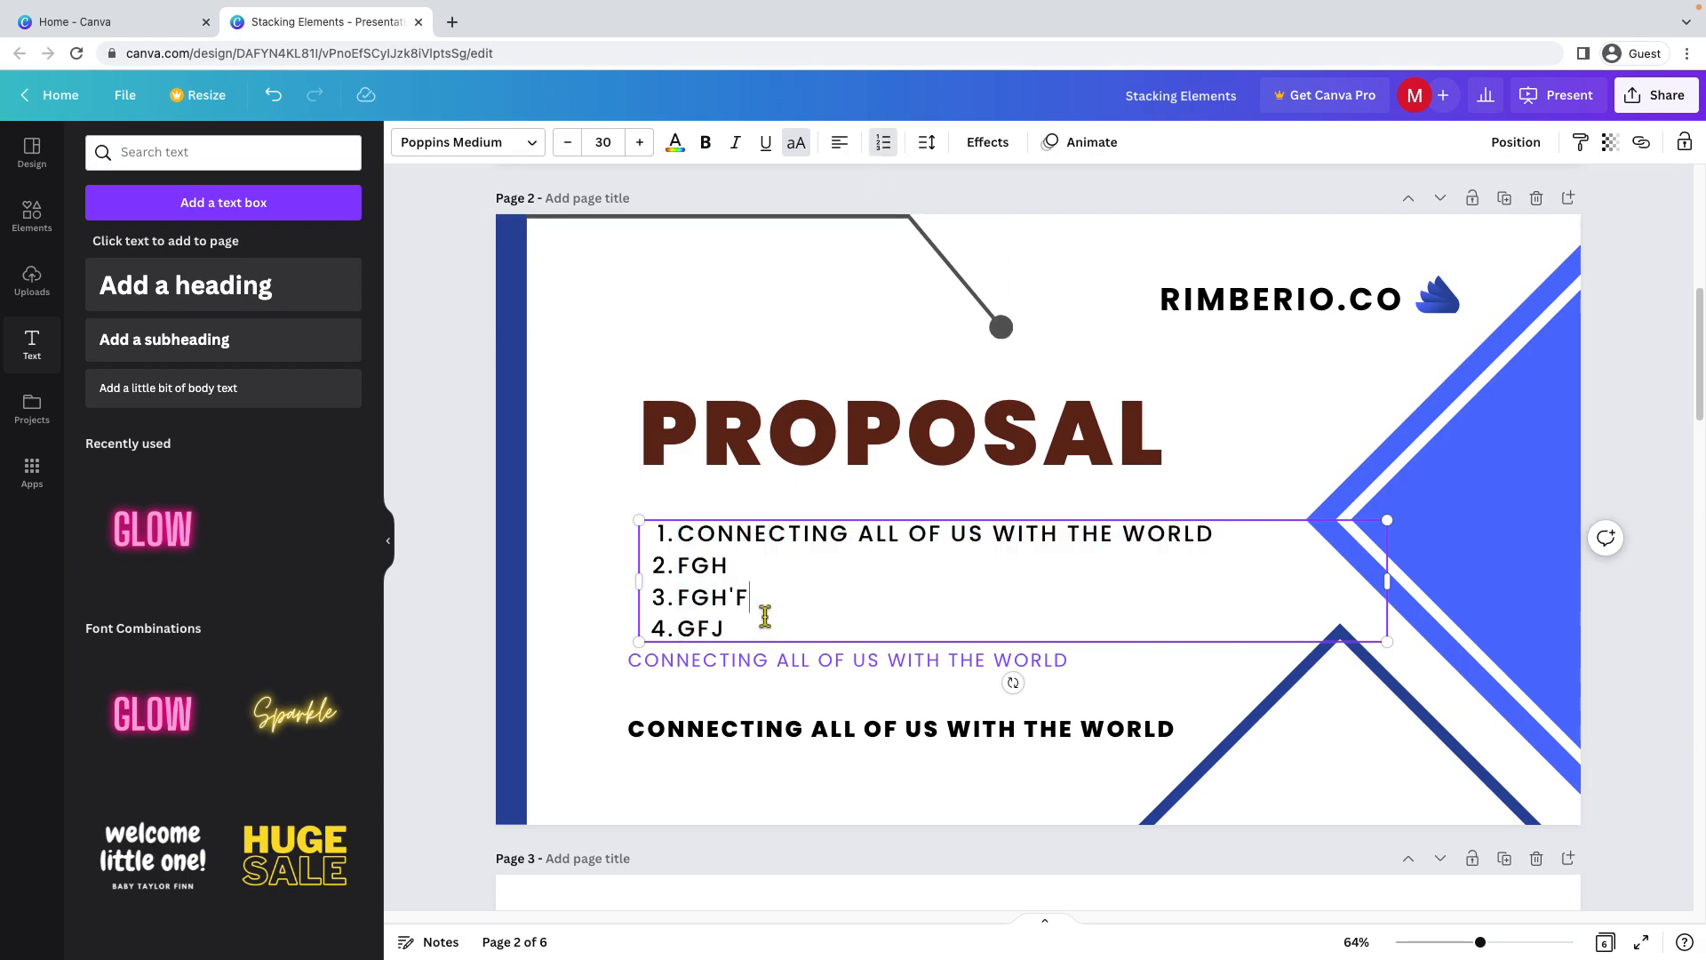